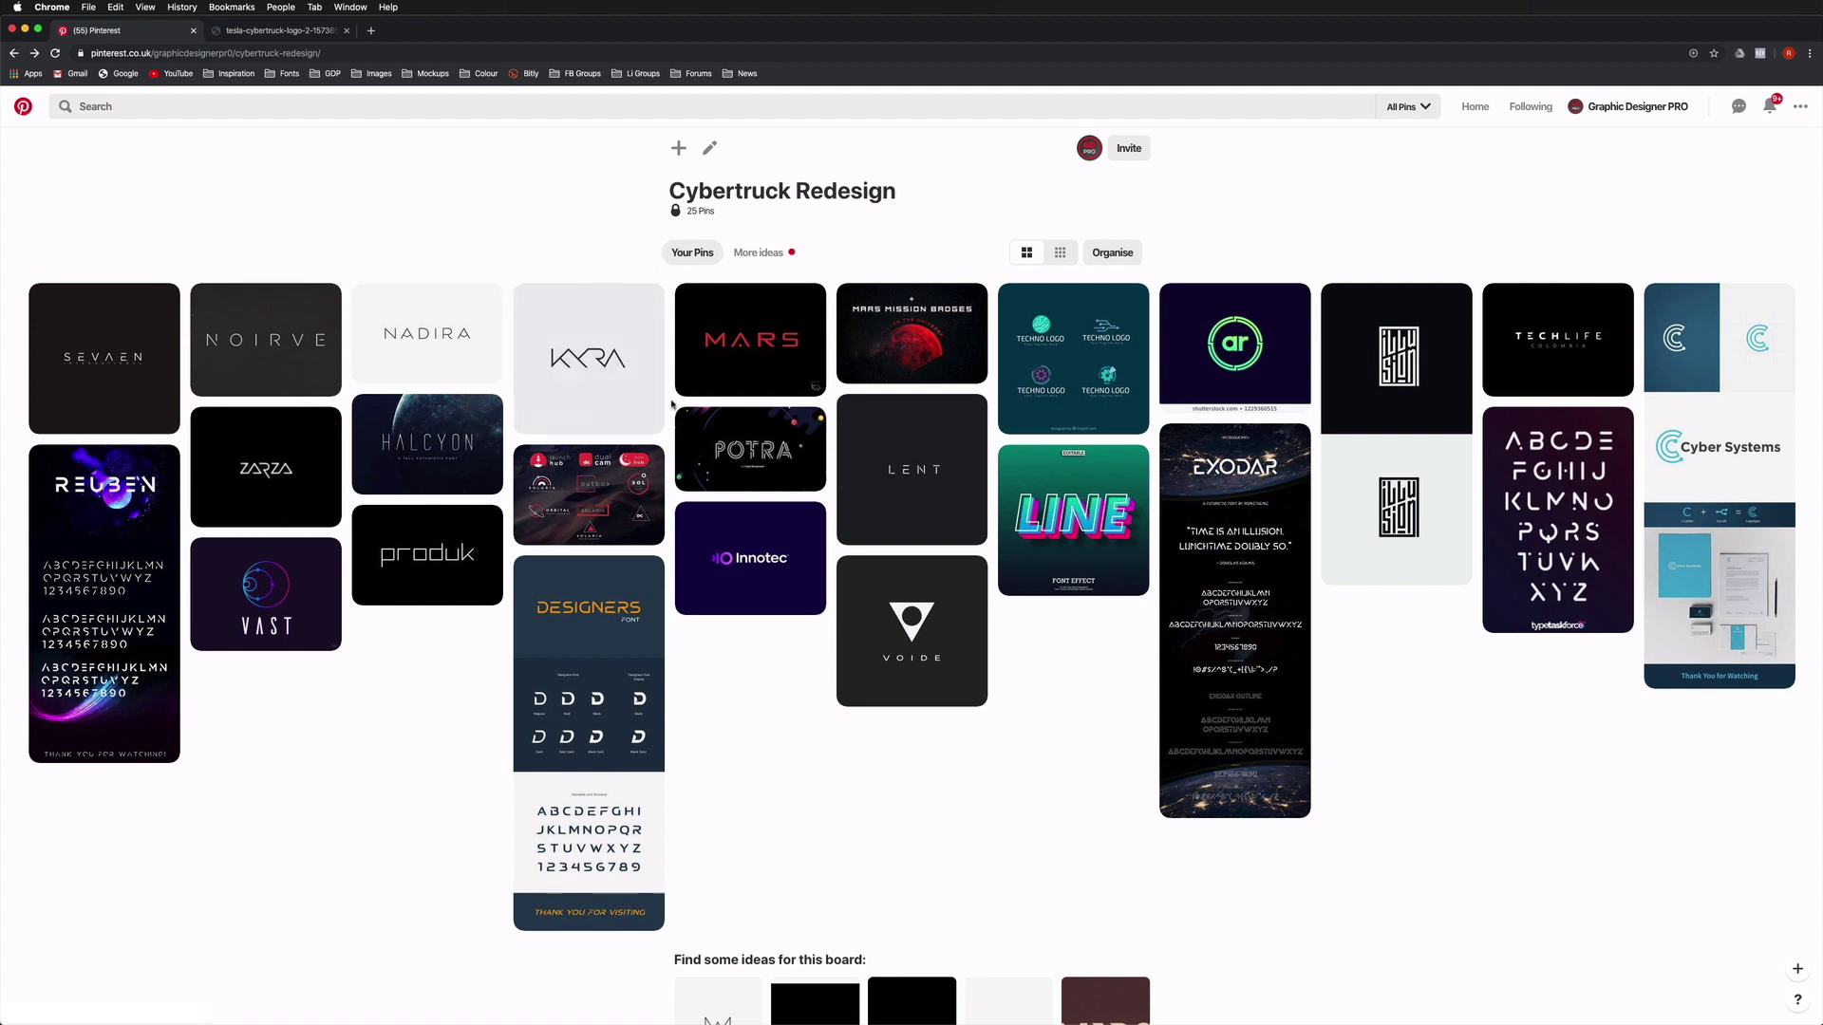
click(703, 375)
click(439, 346)
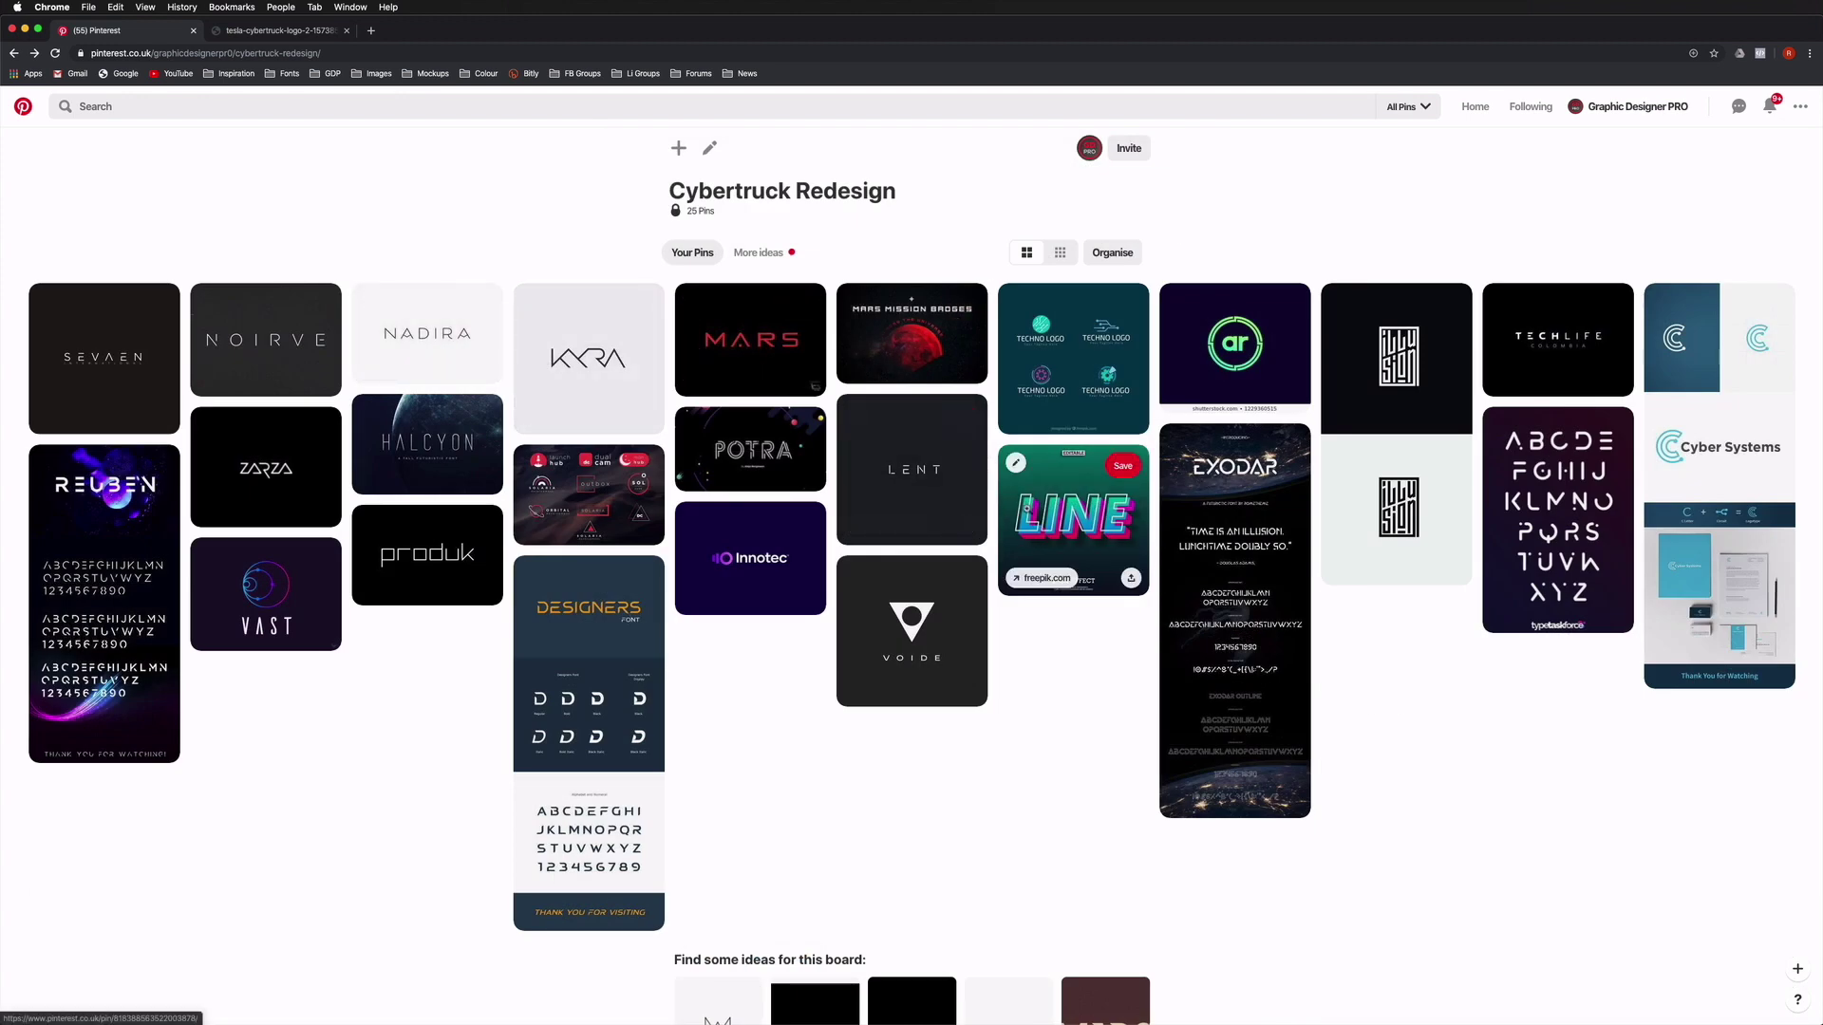
click(1001, 499)
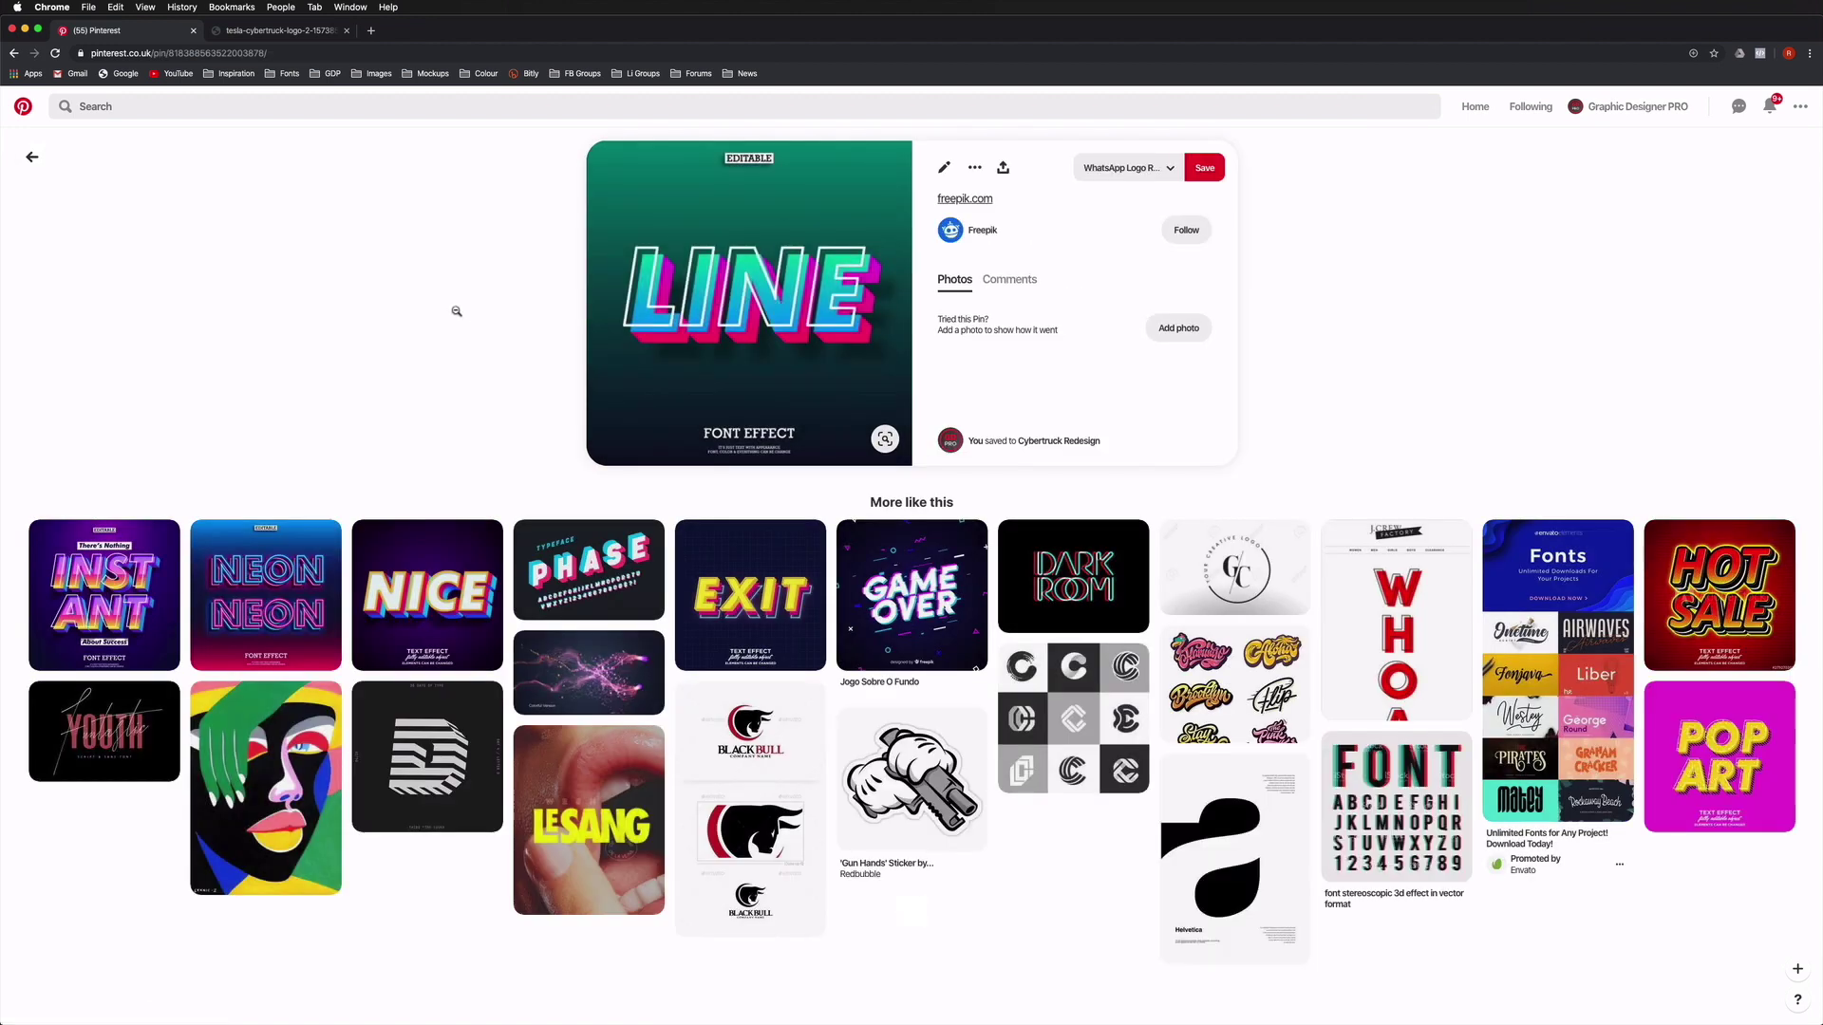
click(456, 310)
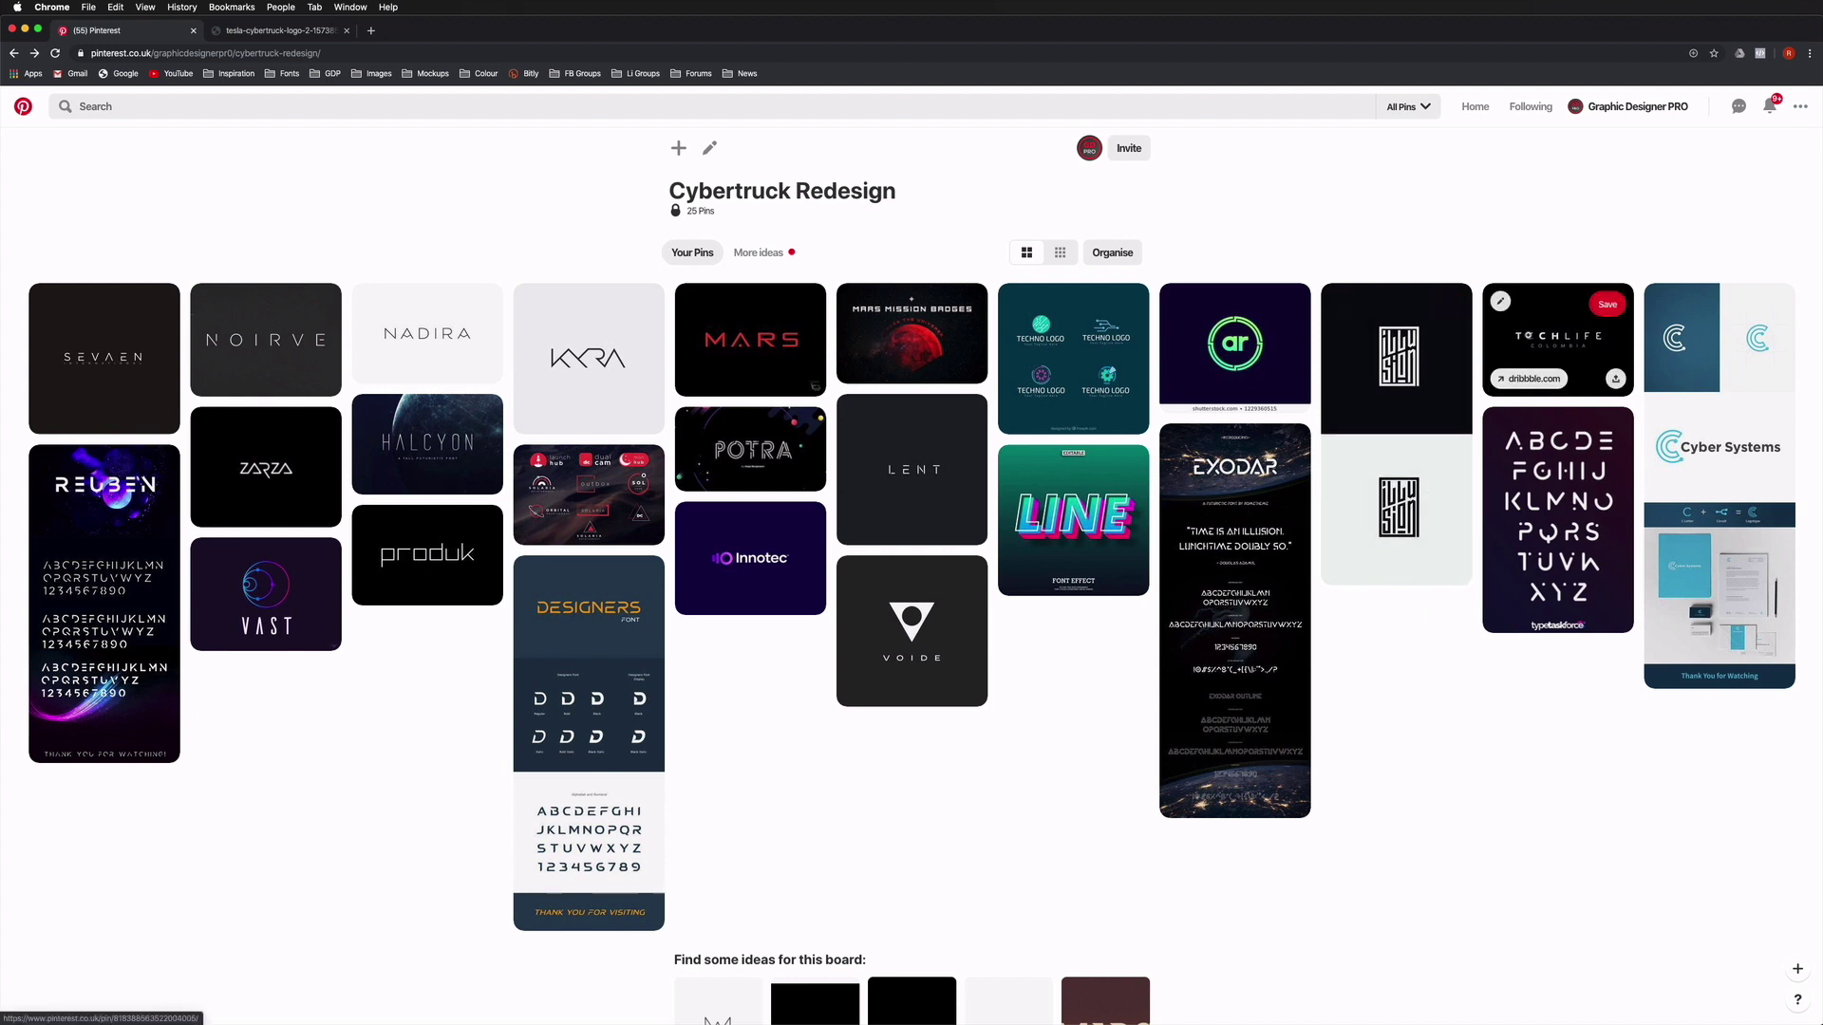
click(1512, 348)
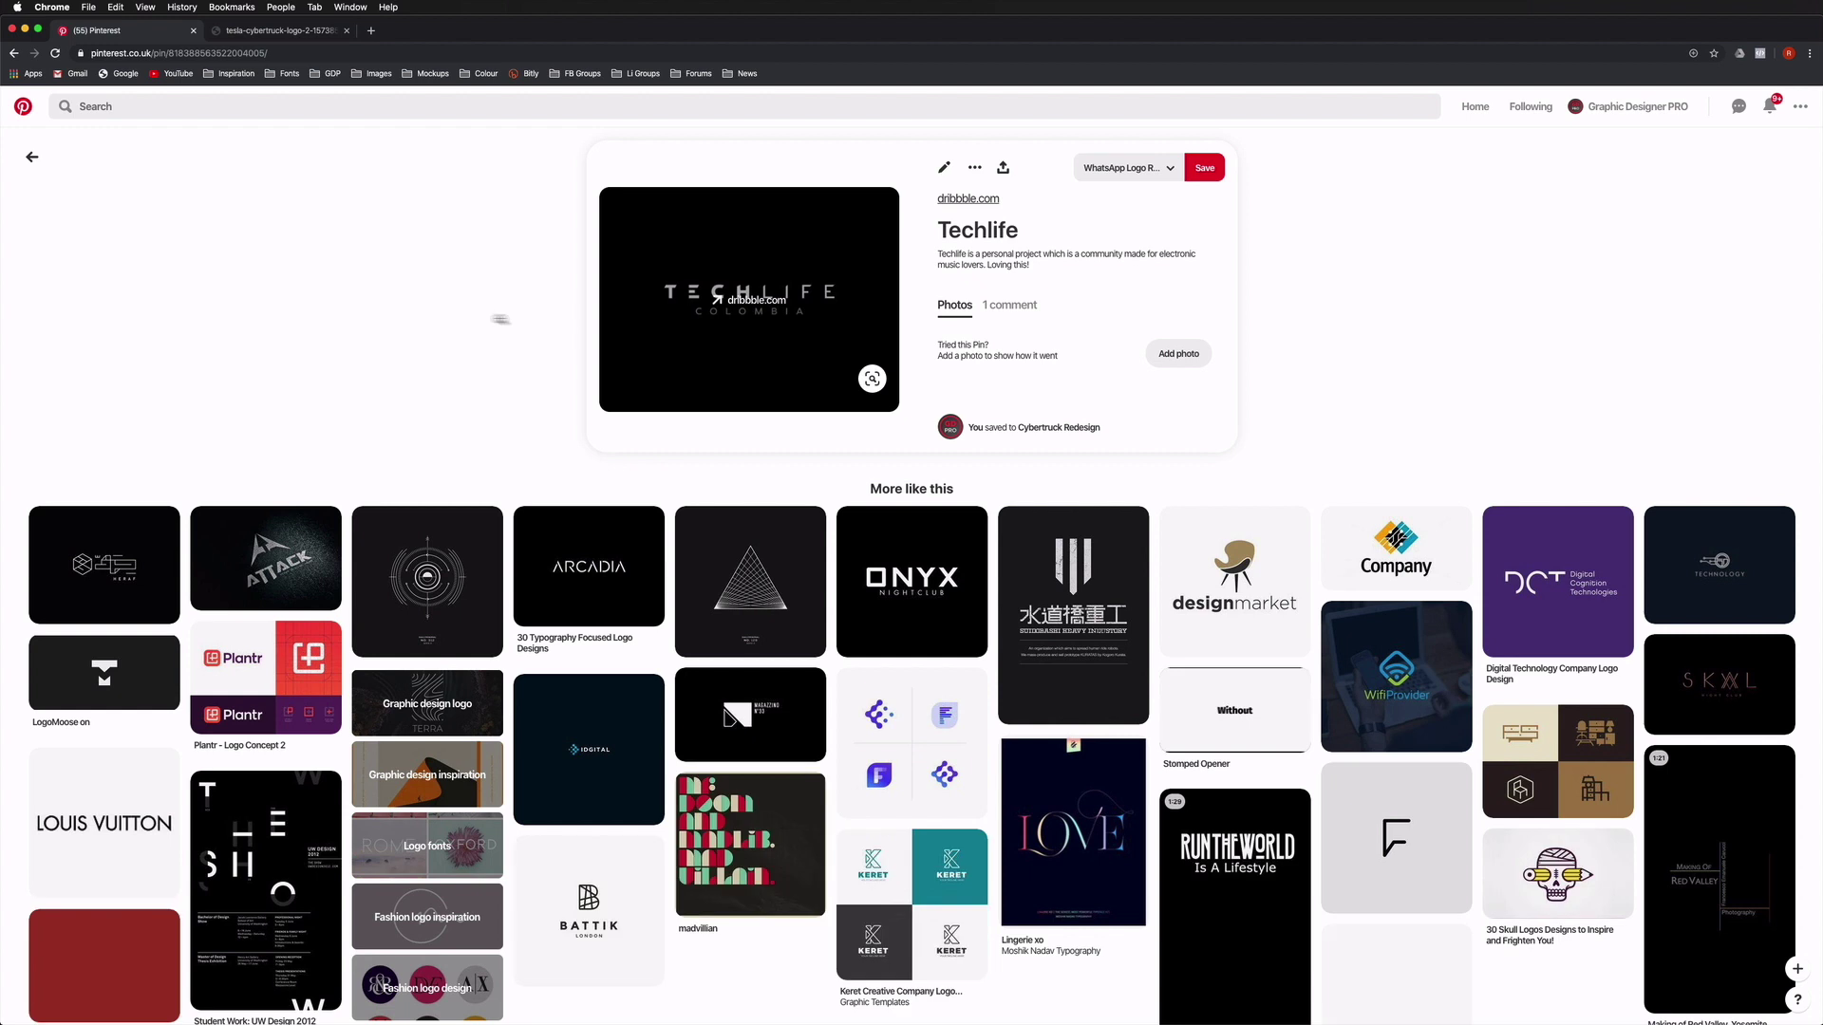
click(467, 321)
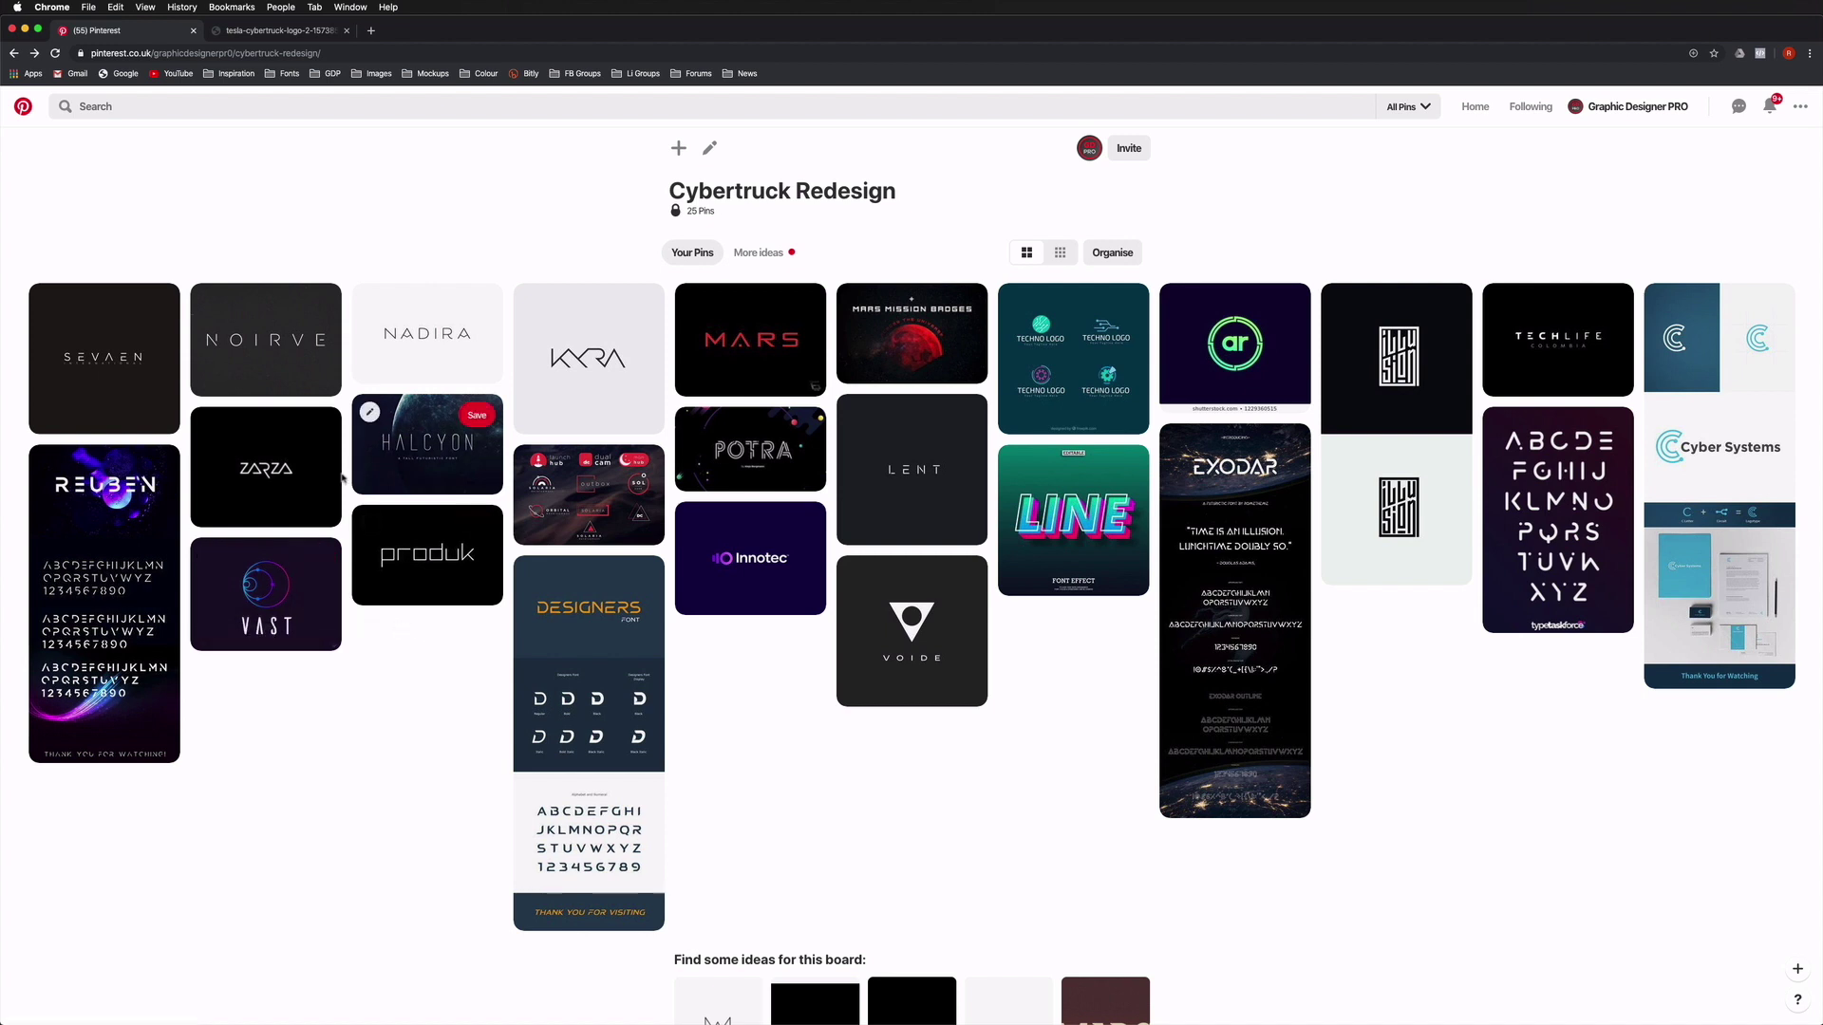
click(288, 477)
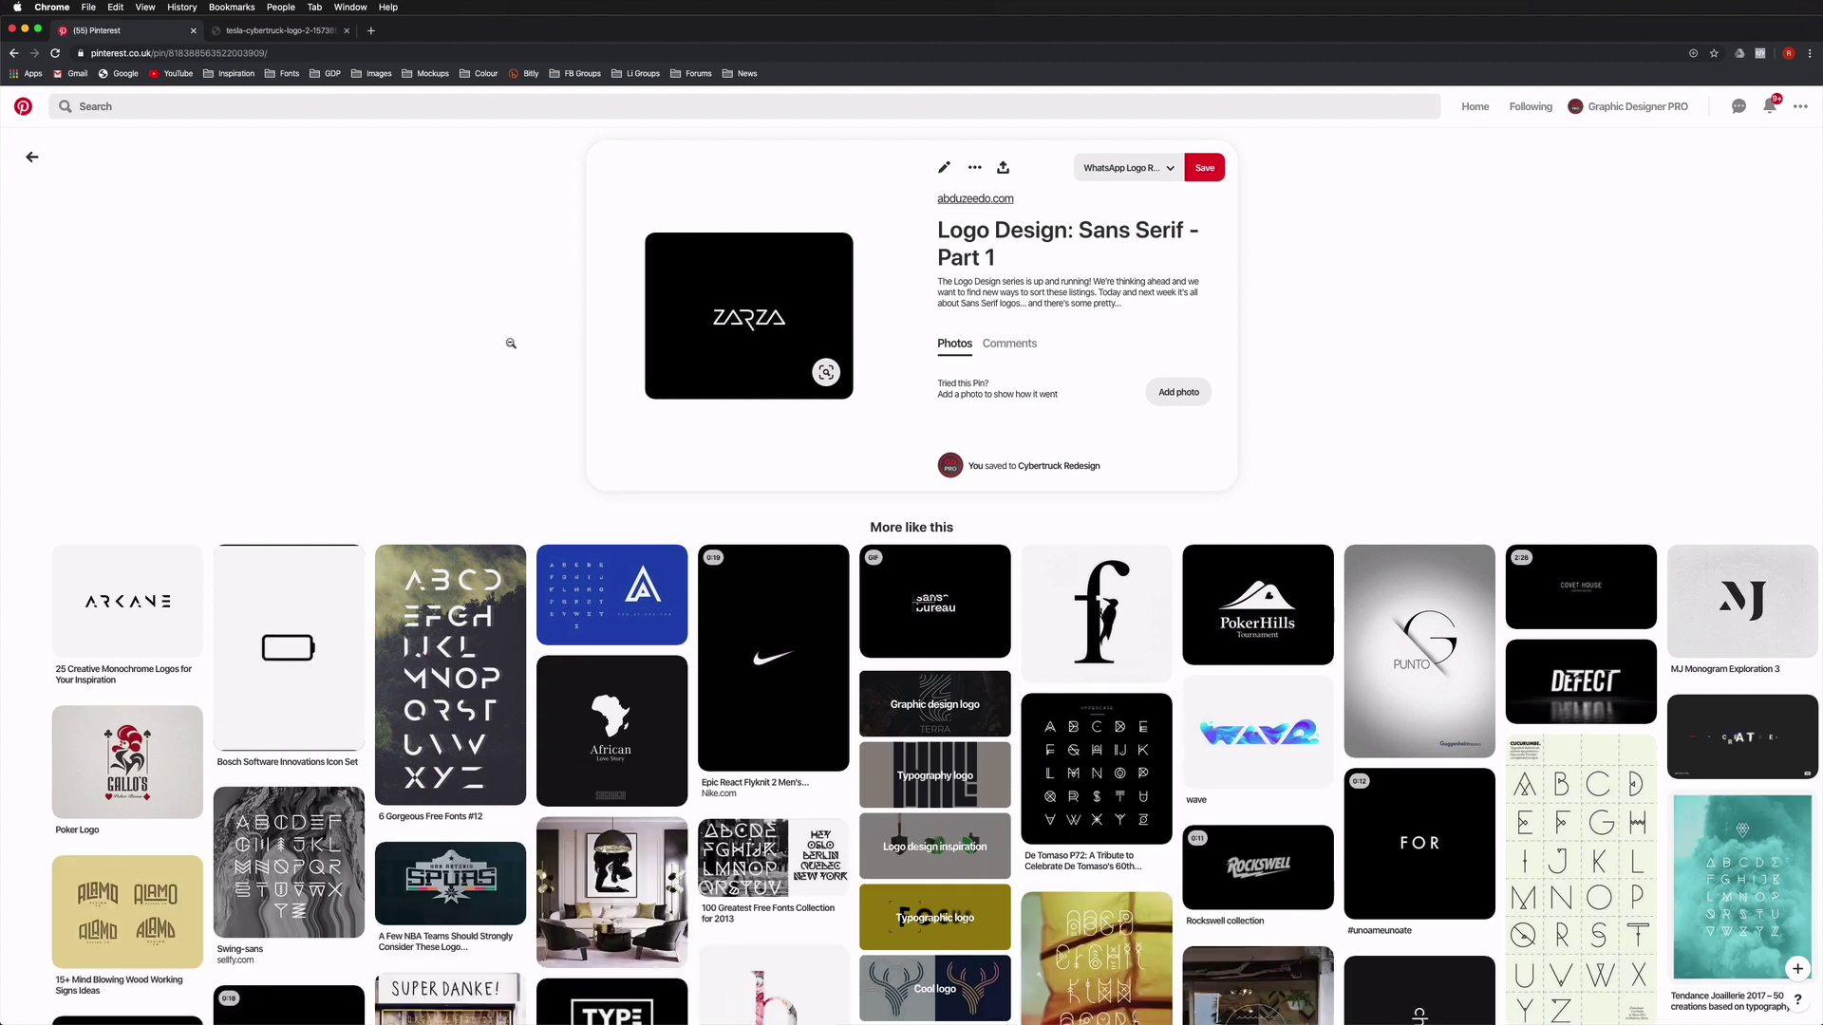
click(468, 337)
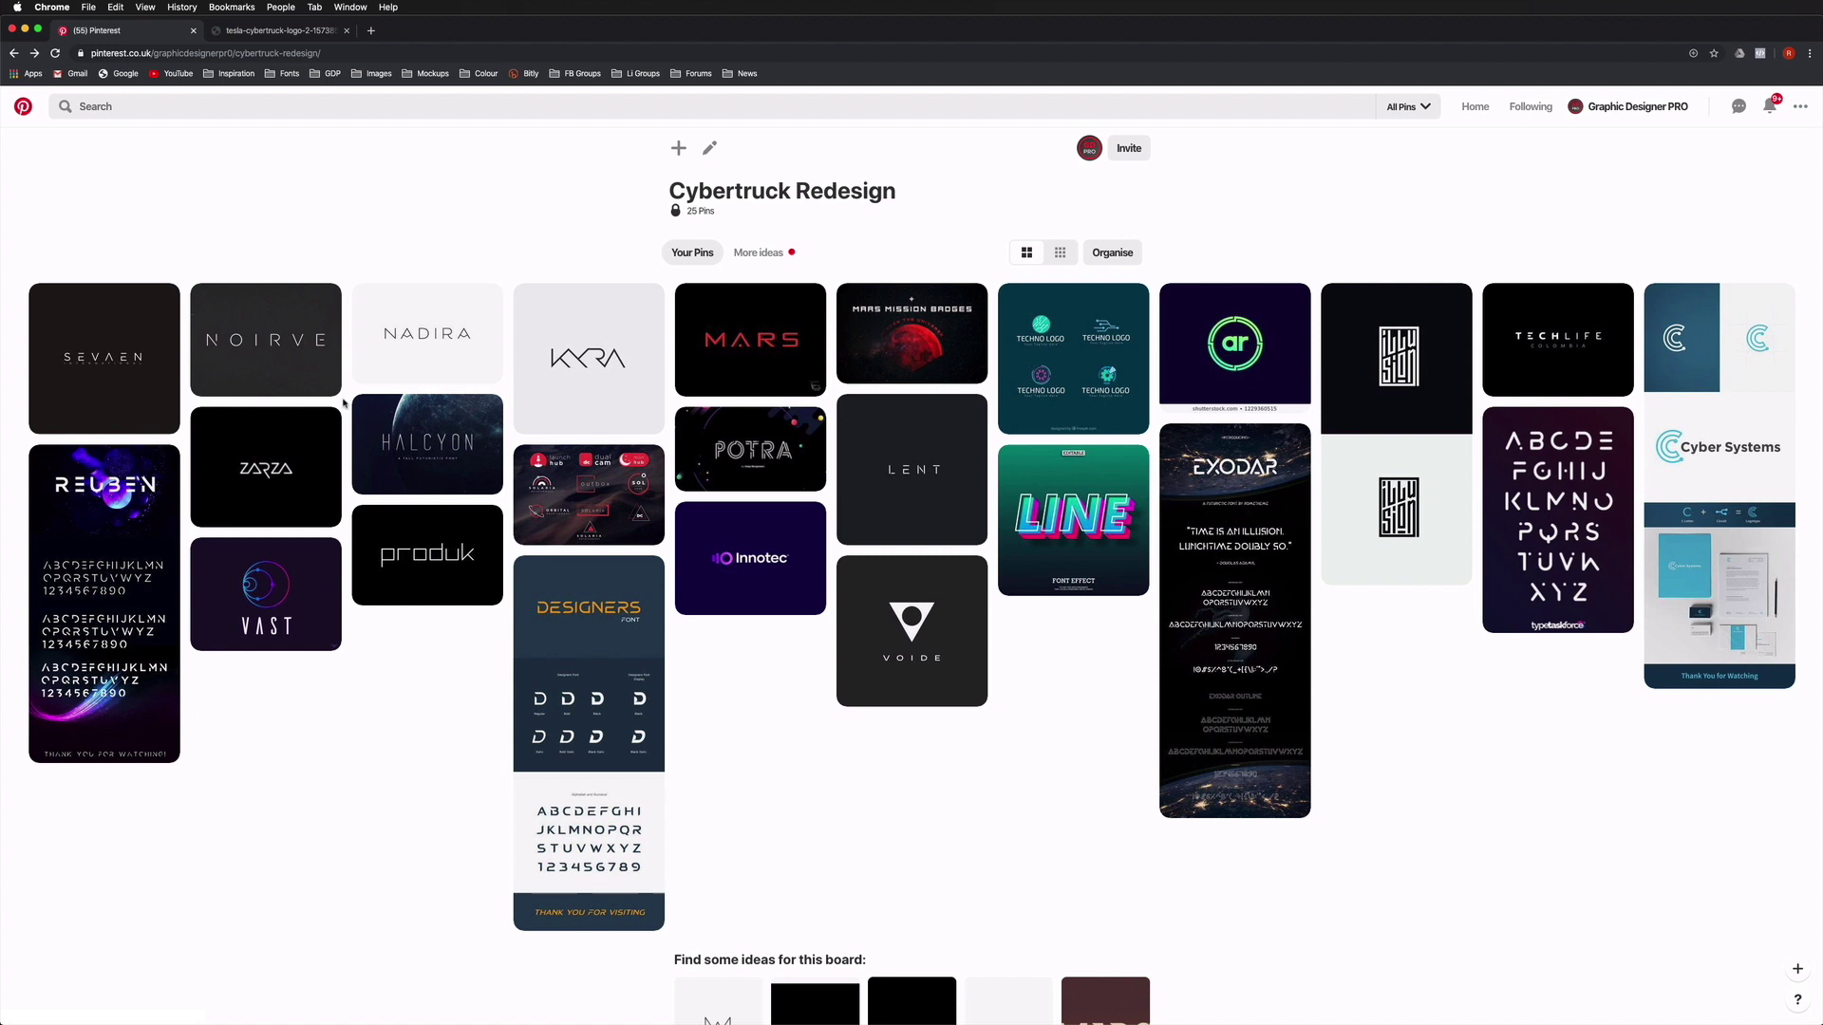
scroll(343, 402, down, 3)
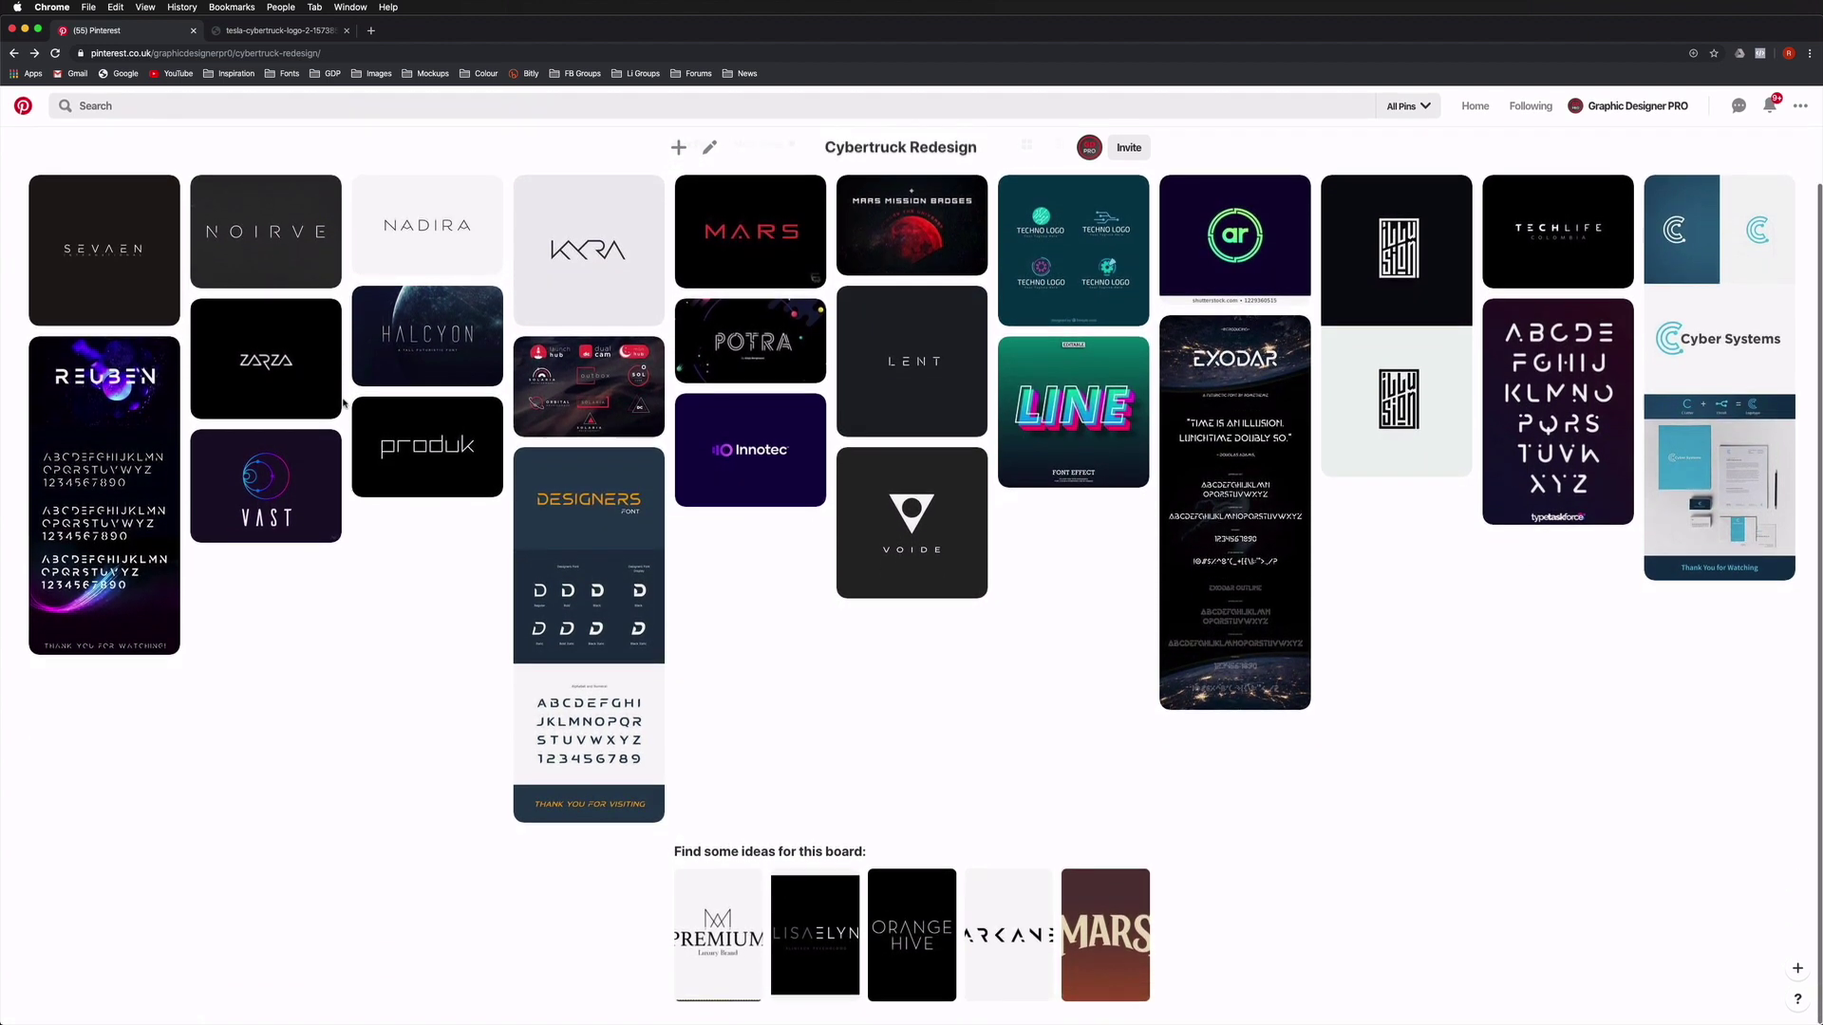
scroll(344, 403, up, 3)
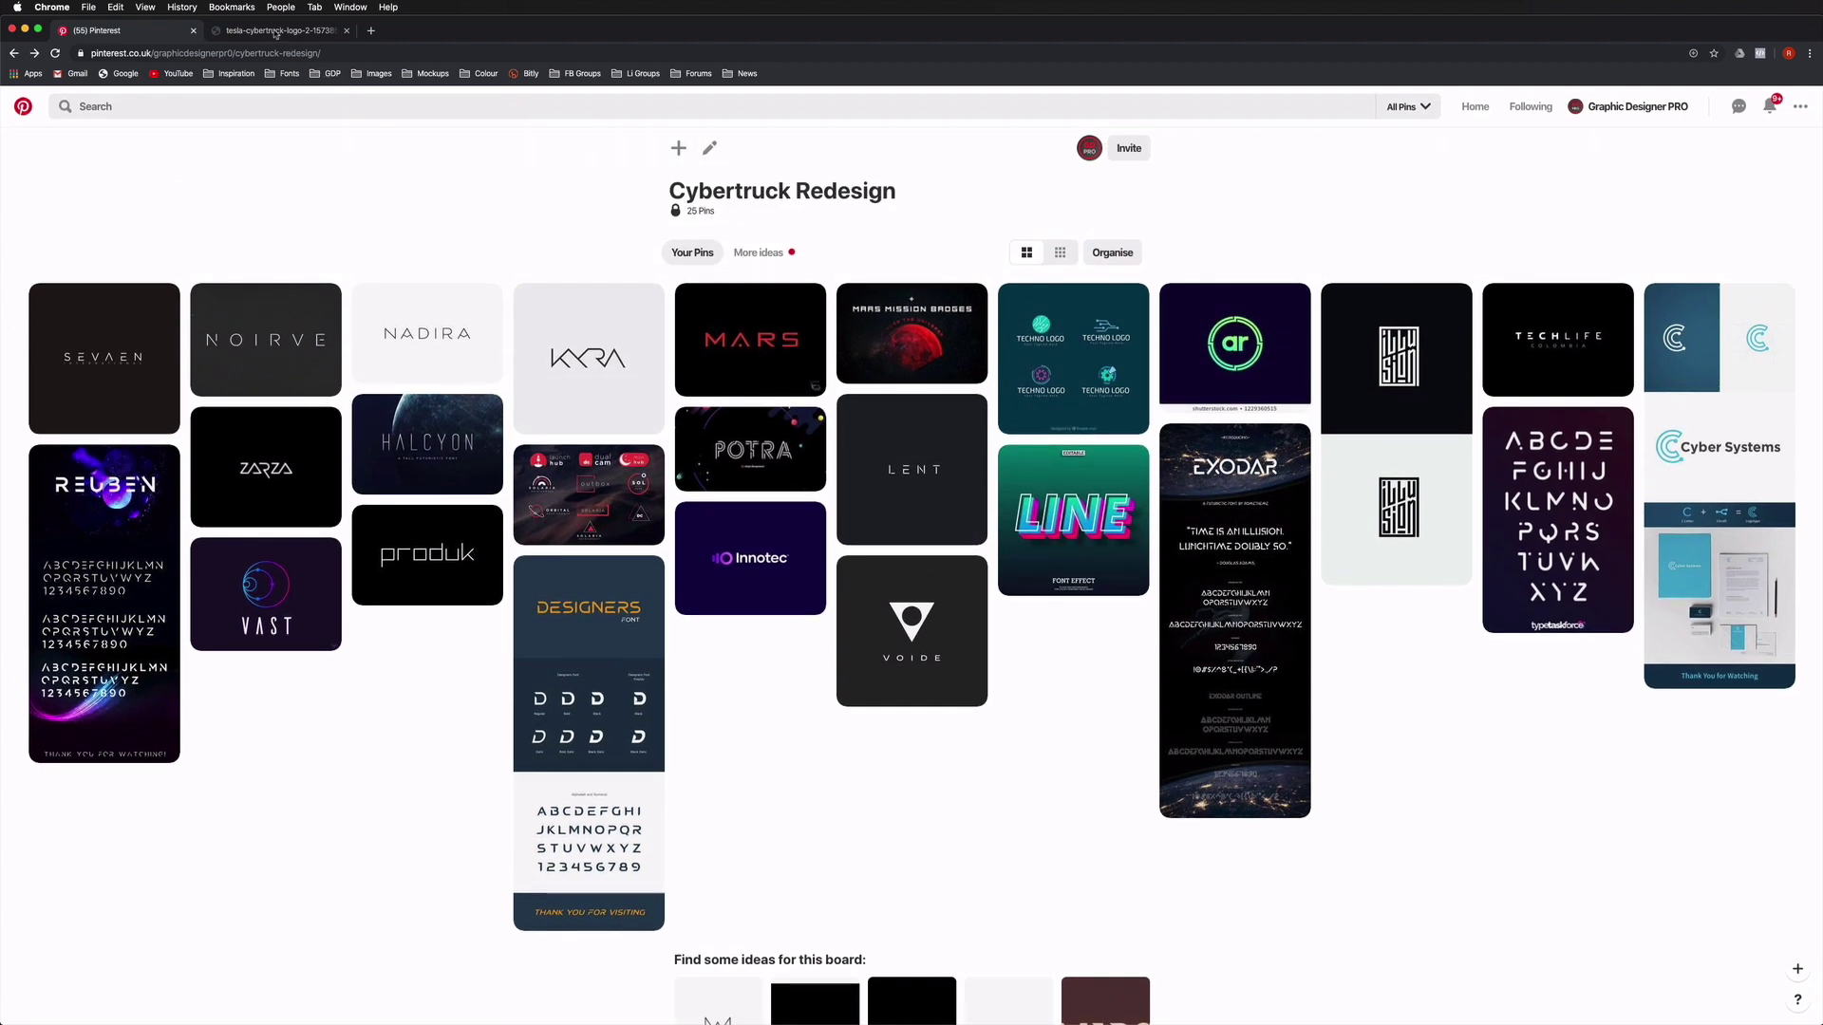
Step: Switch to the tesla-cybertruck-logo tab in Chrome to view the original Cybertruck logo
click(275, 31)
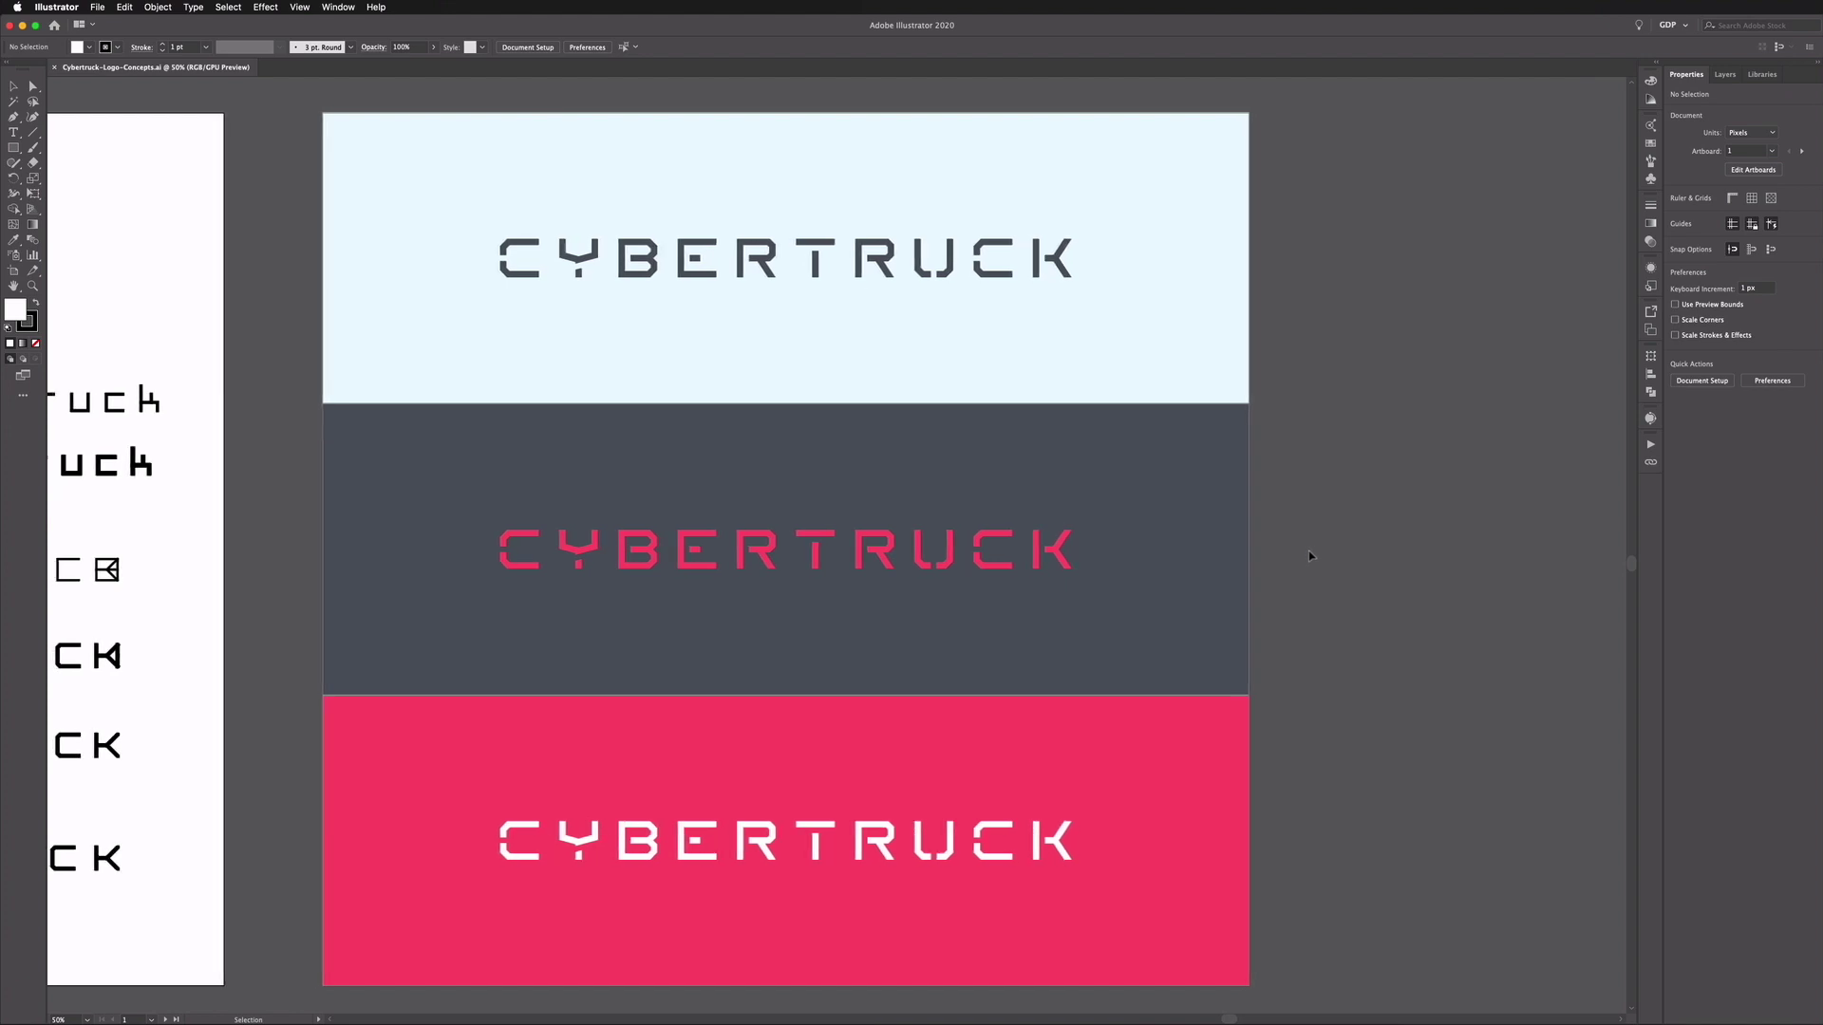
Step: Zoom from 50% to 66.67% and scroll the light blue artboard's grey wordmark into view
key(super+equal)
scroll(1476, 539, up, 2)
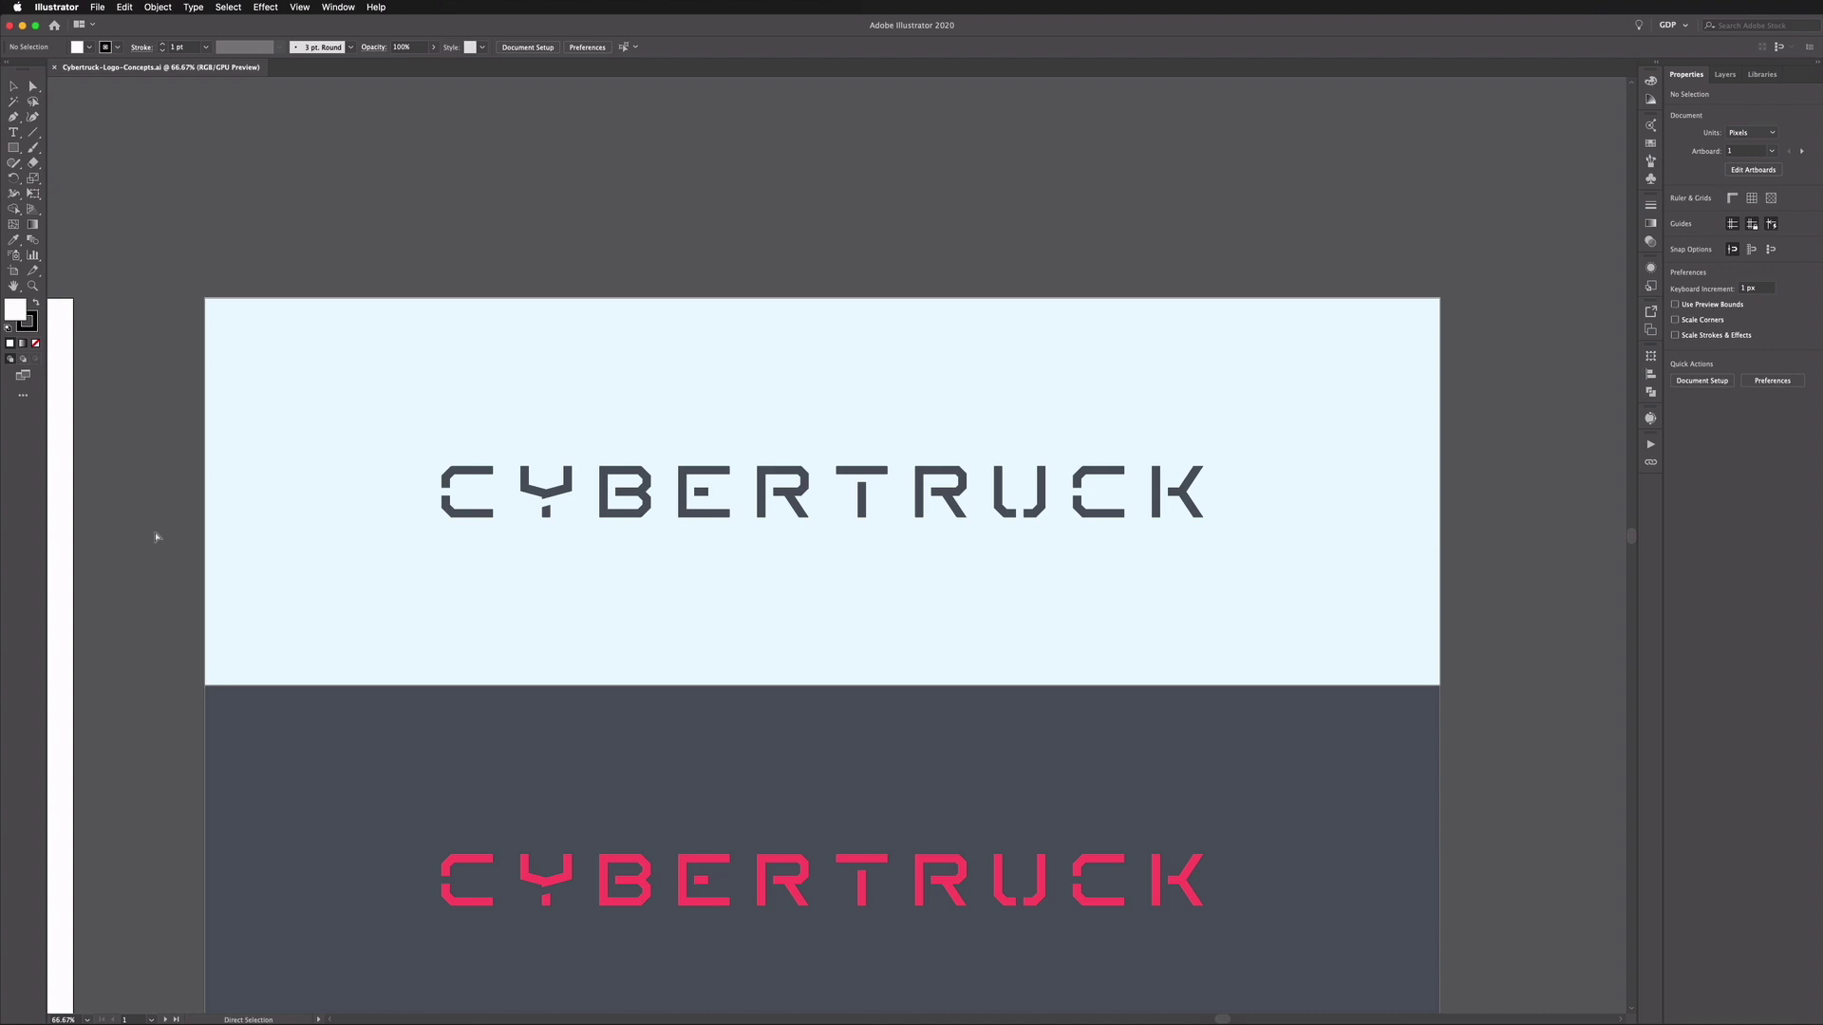
key(super+1)
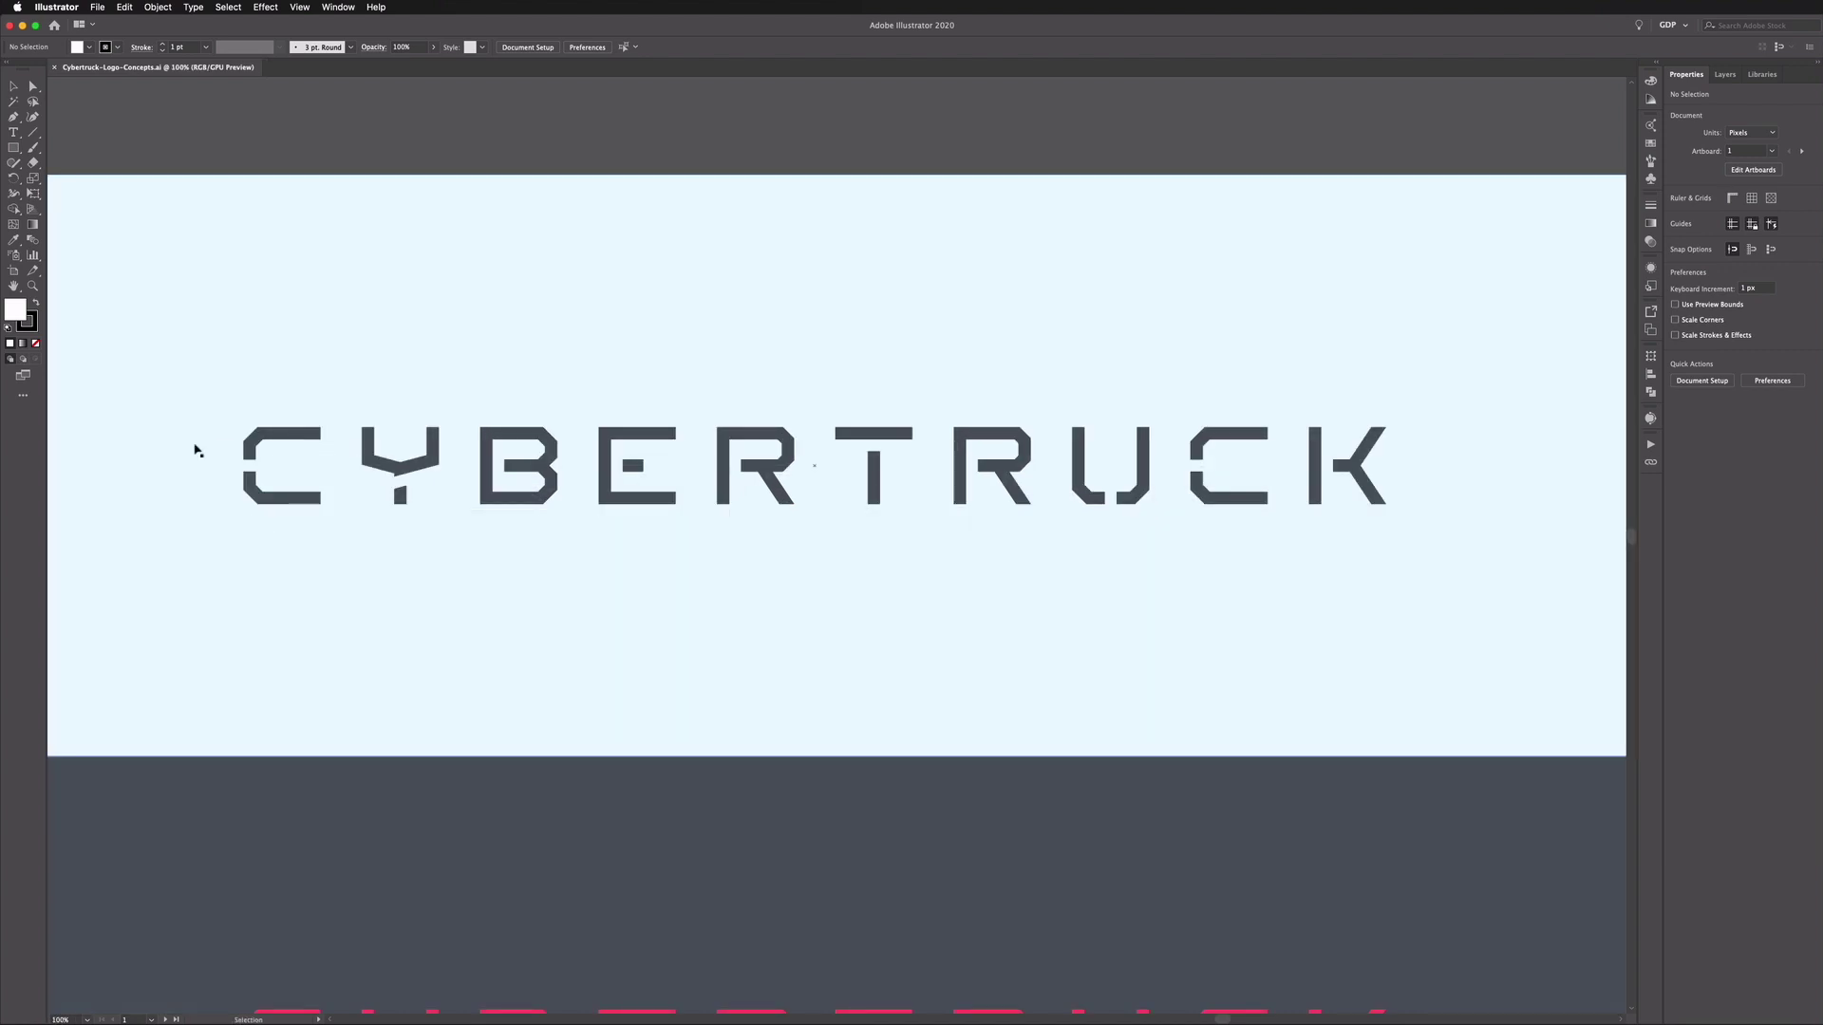
scroll(194, 450, up, 1)
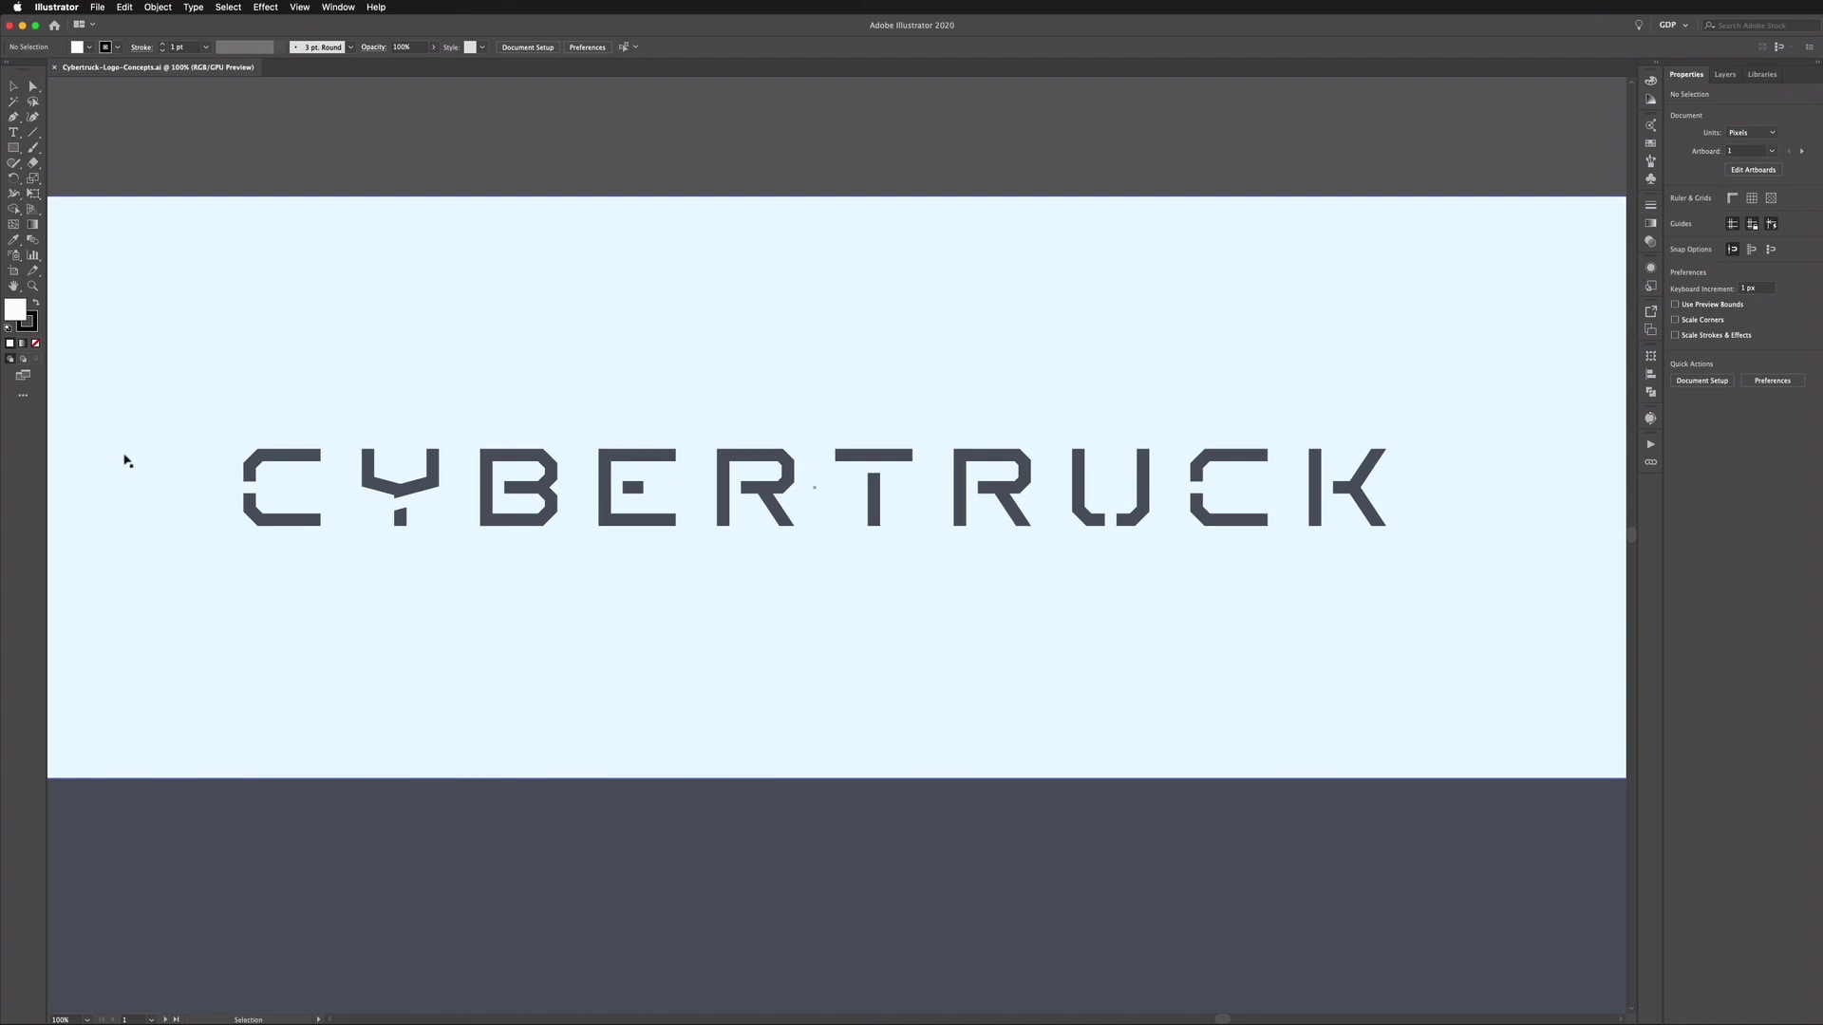
key(a)
key(super+equal)
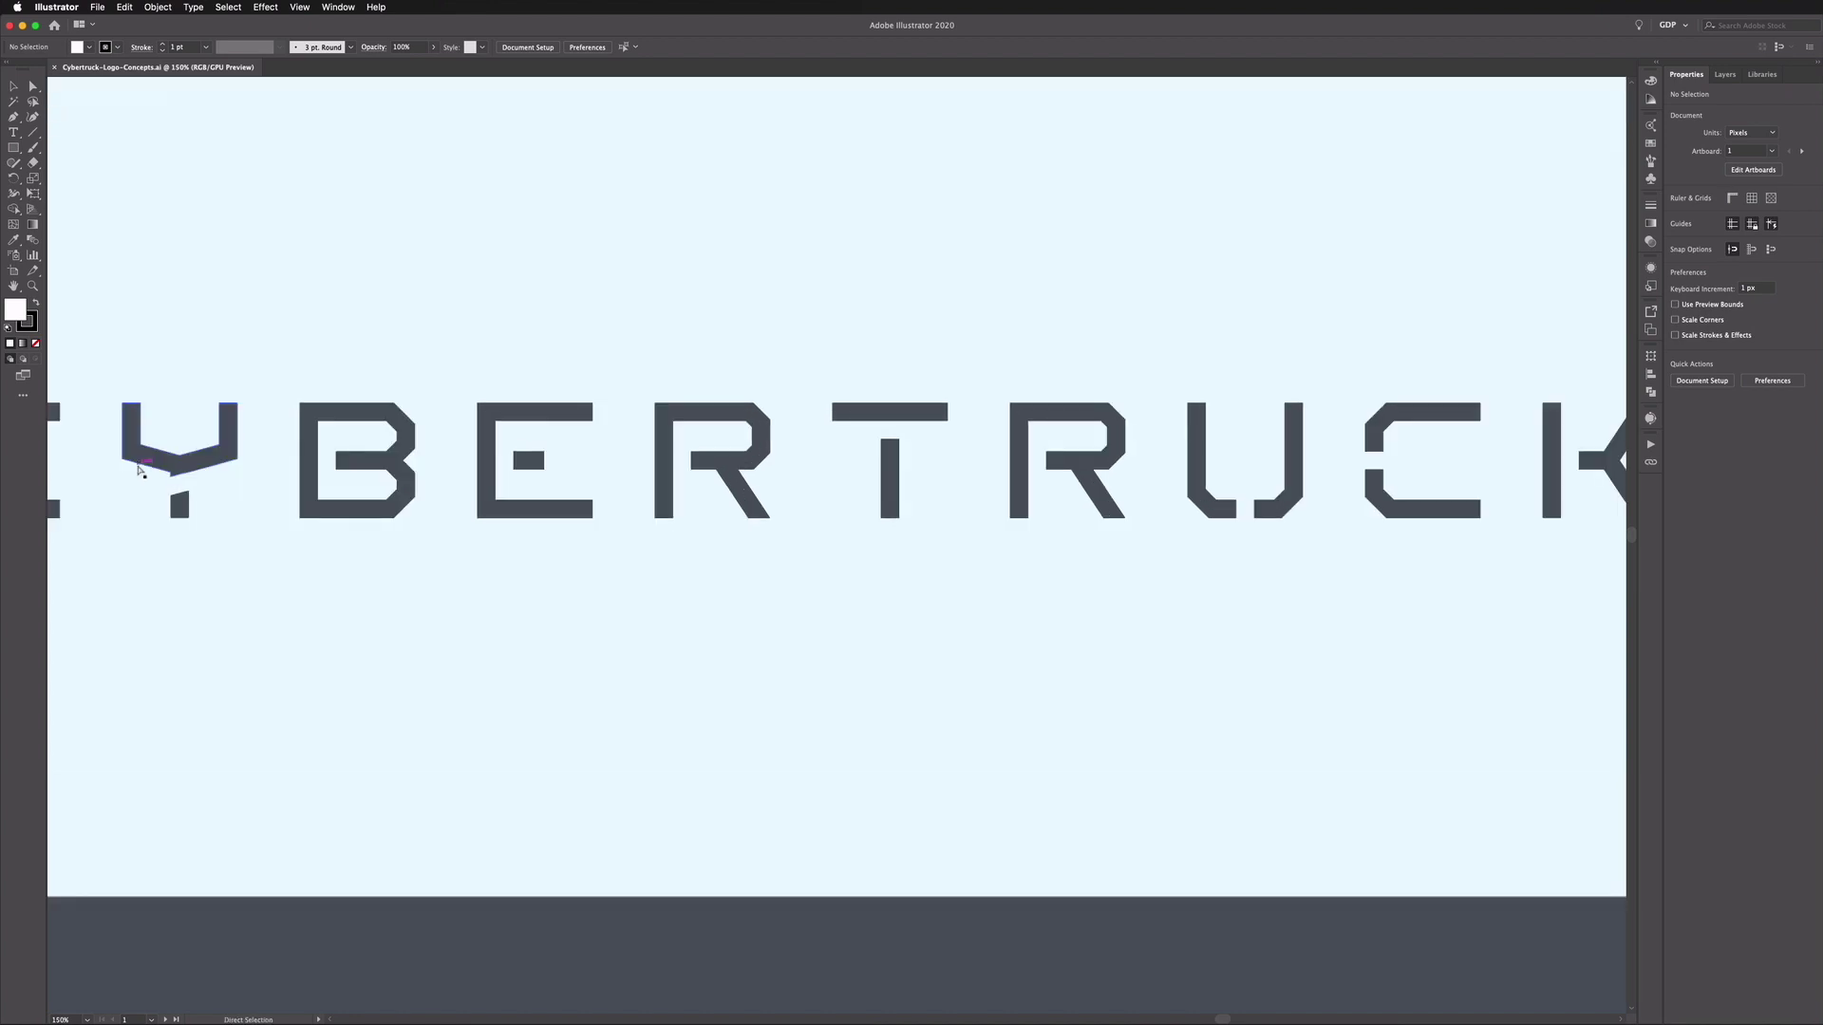
scroll(139, 472, right, 3)
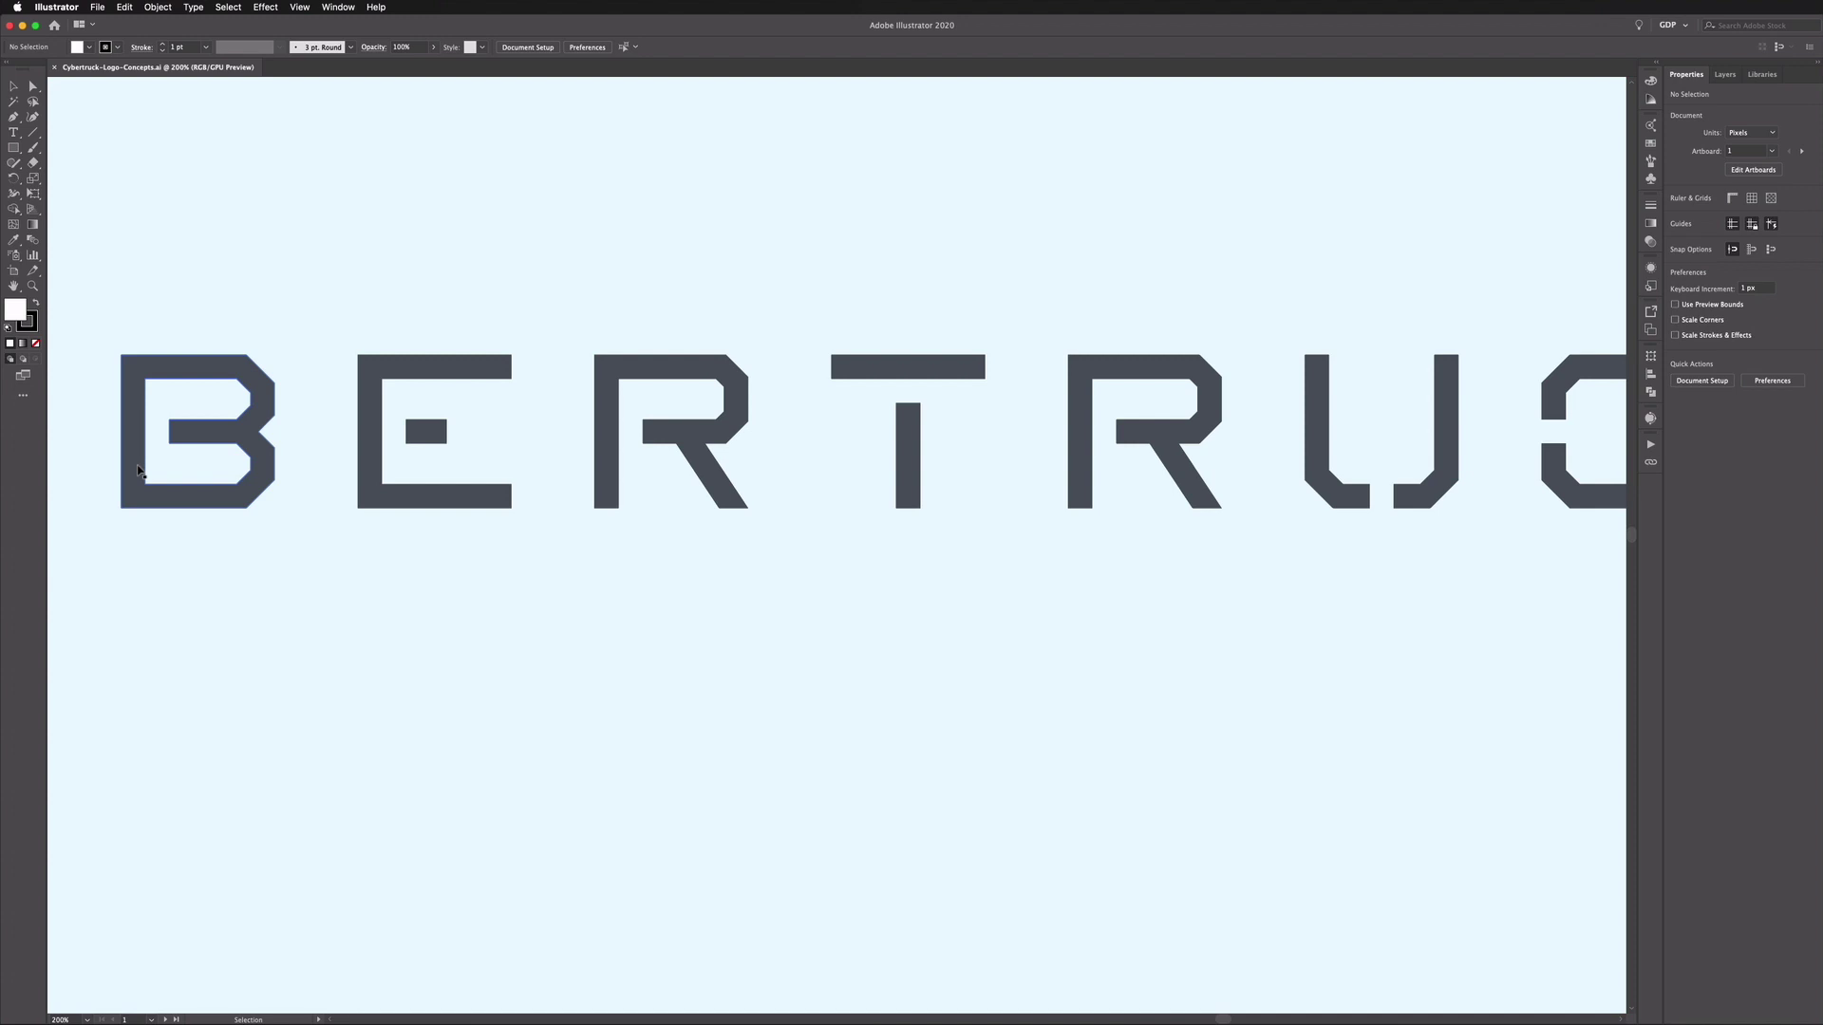
key(super+minus)
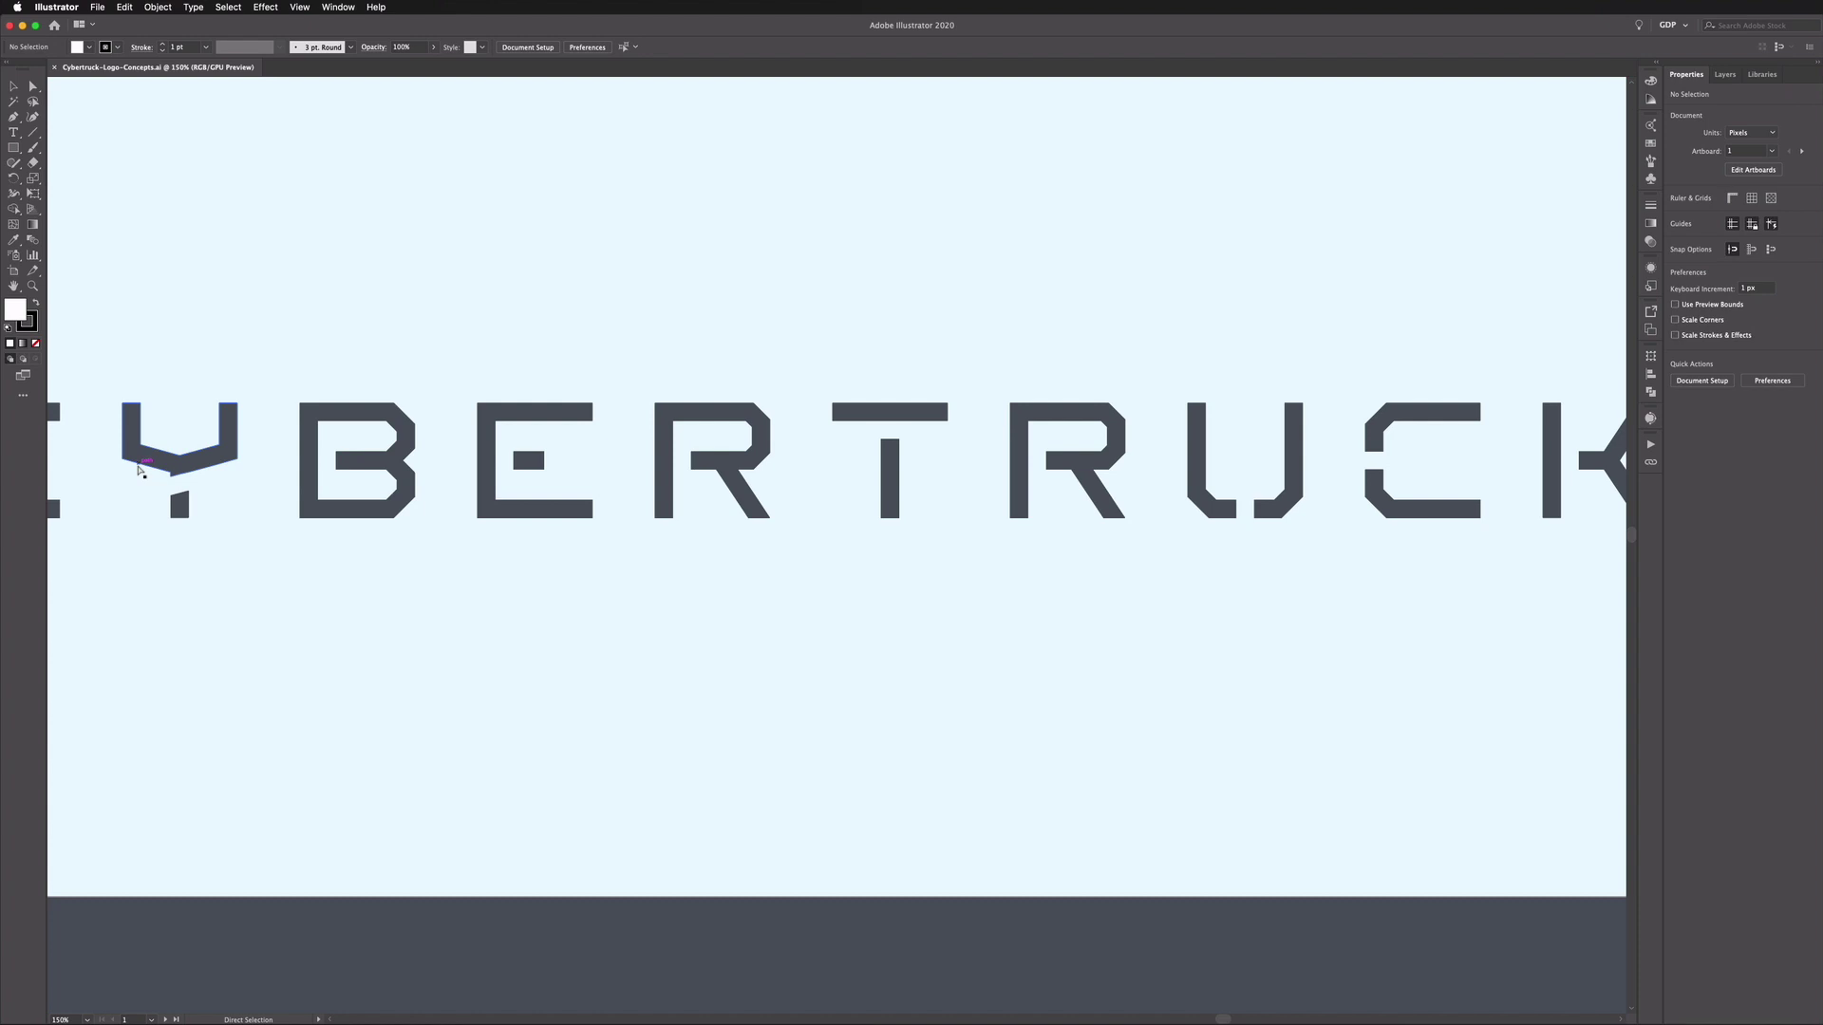
key(super+minus)
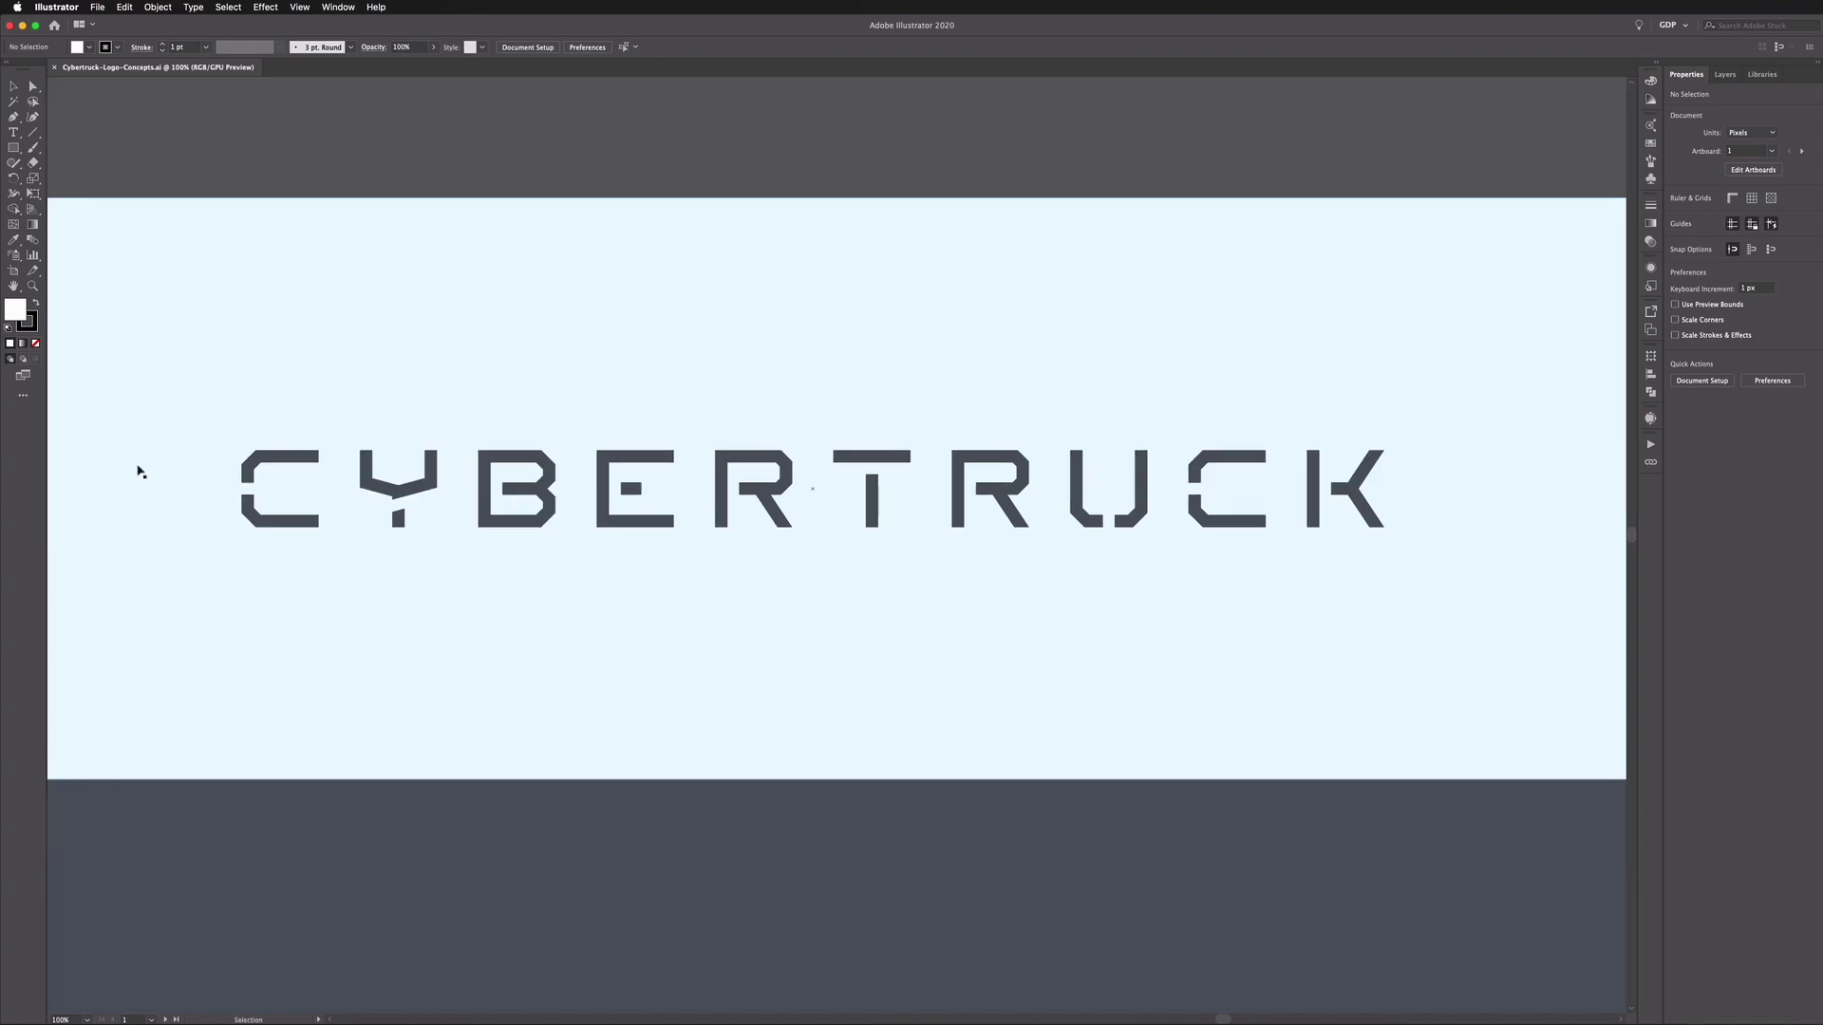
Step: Scroll through the light blue, dark grey and pink CYBERTRUCK artboards to inspect each colorway
scroll(152, 489, down, 8)
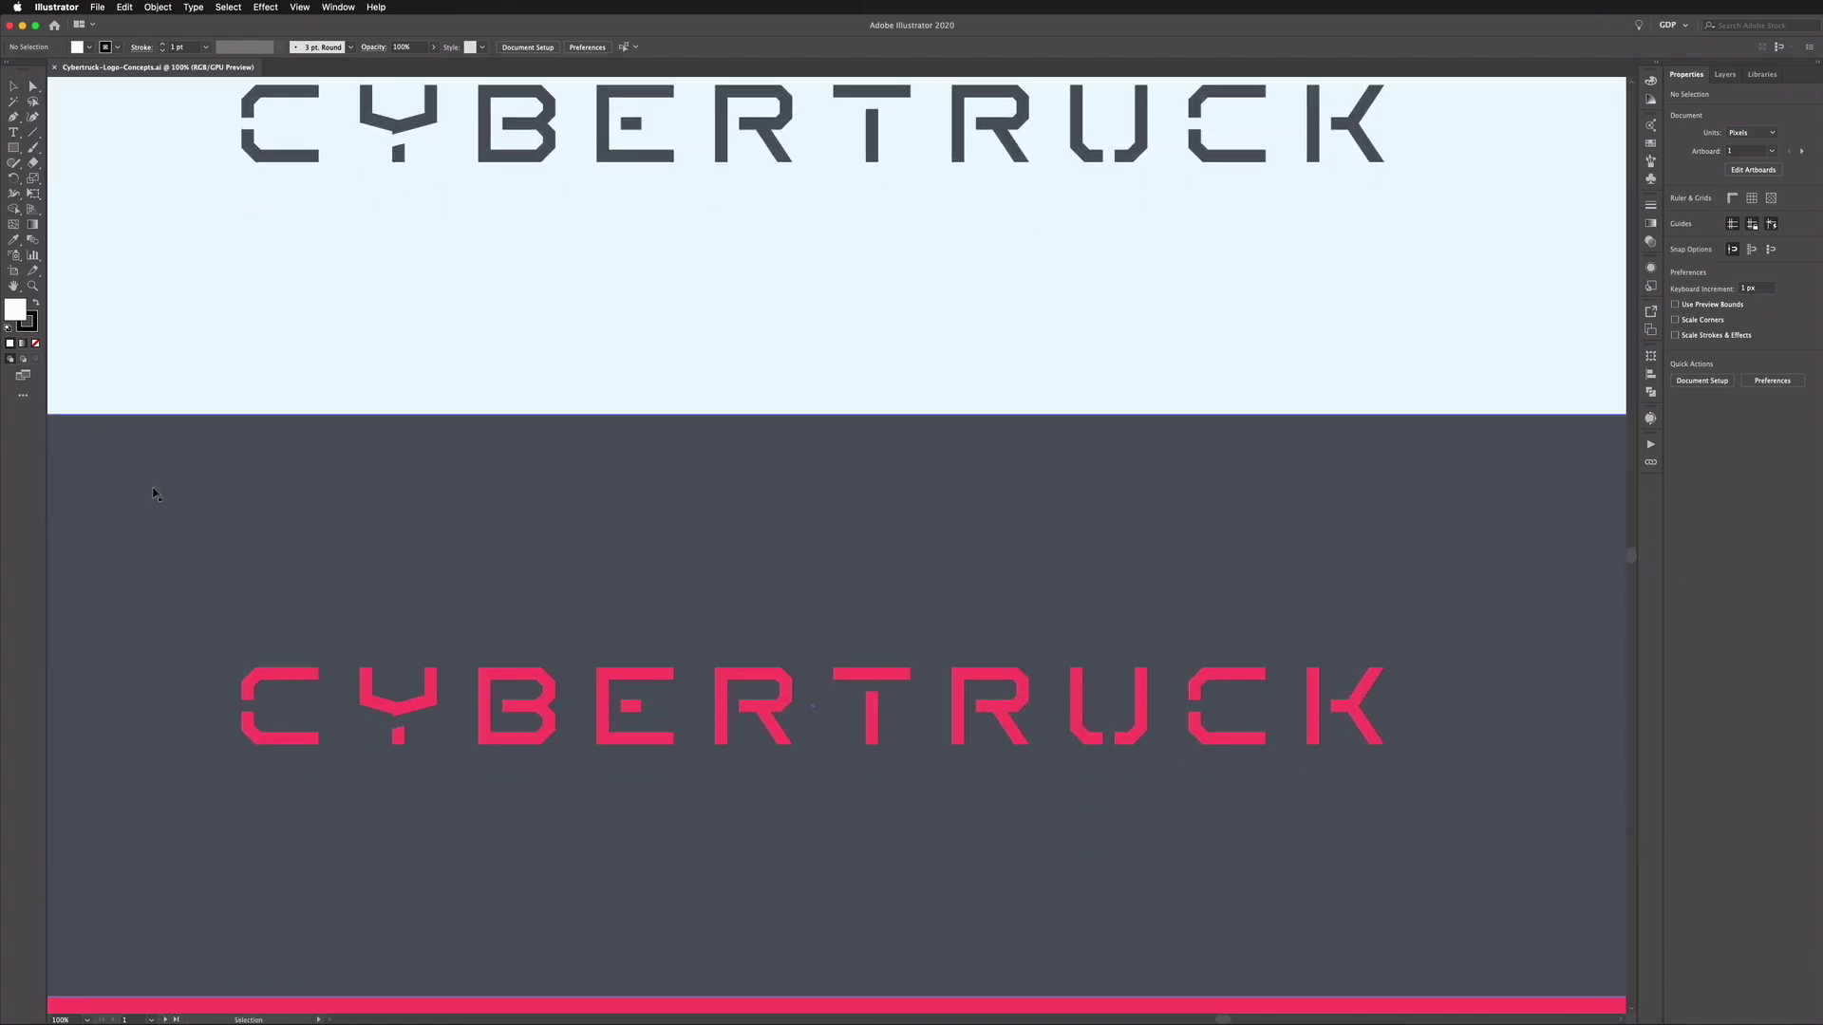
scroll(153, 493, down, 3)
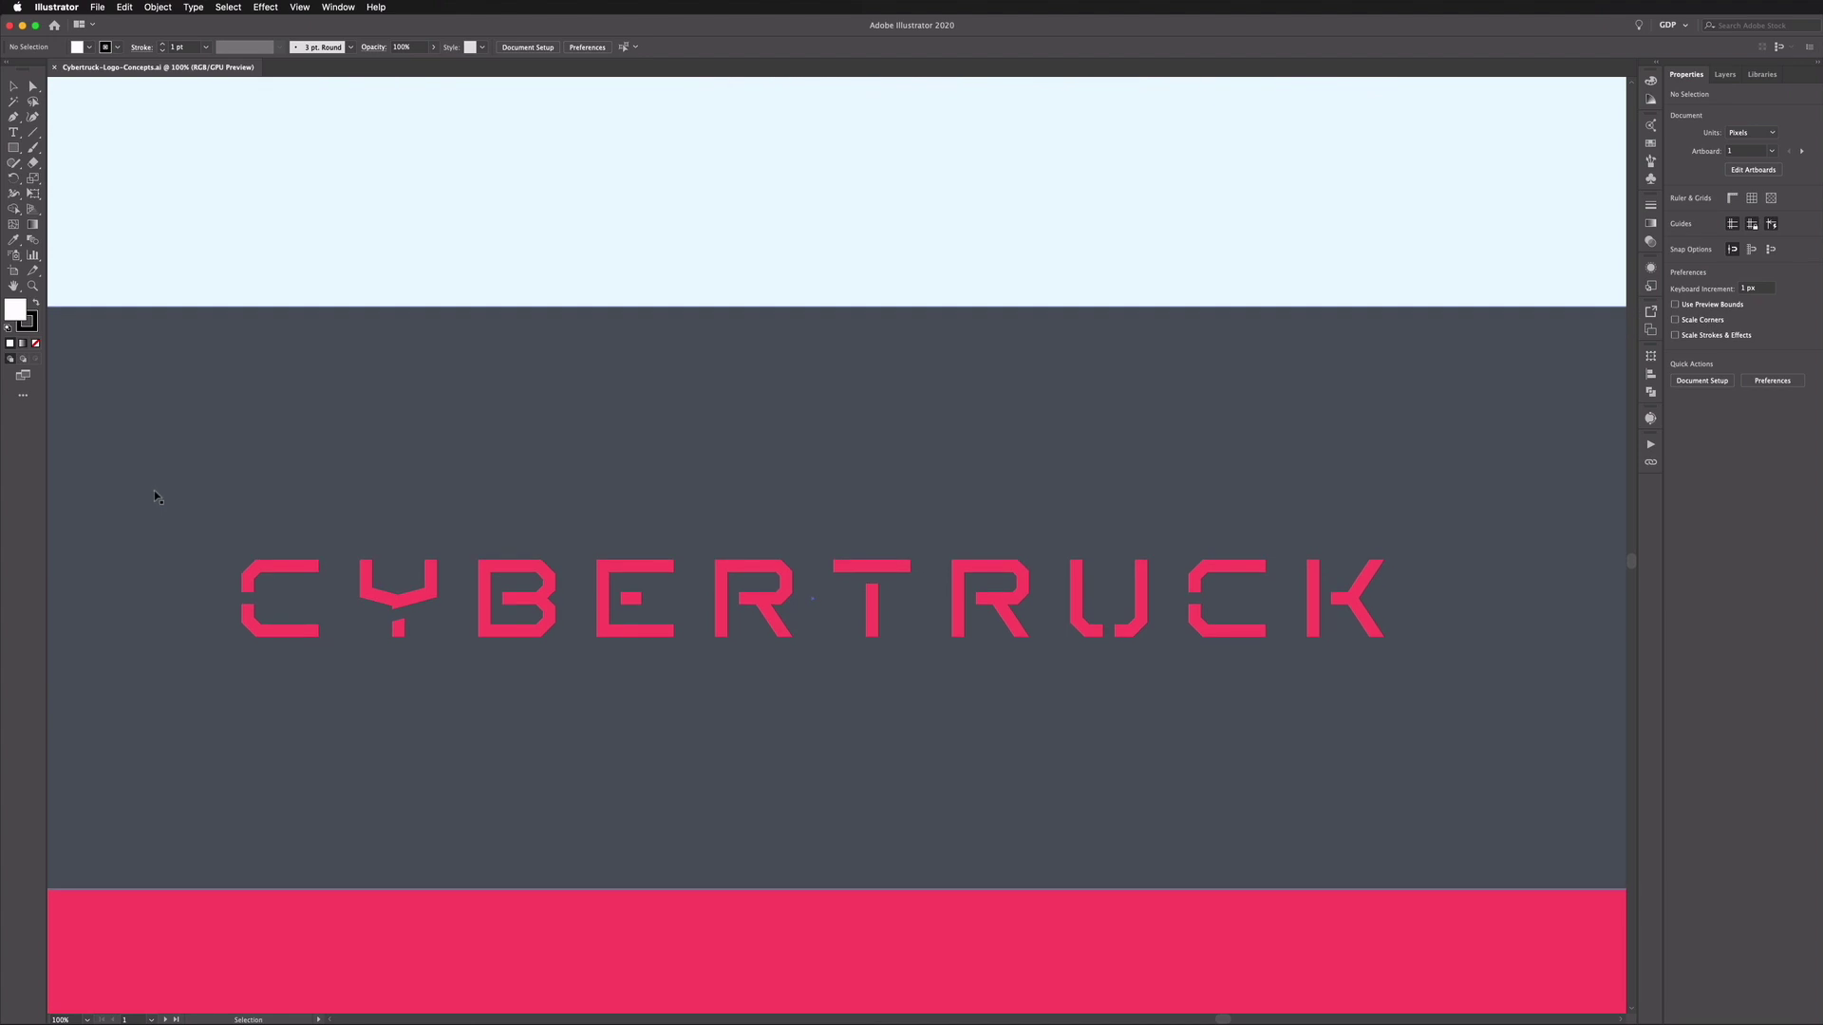
scroll(156, 496, down, 2)
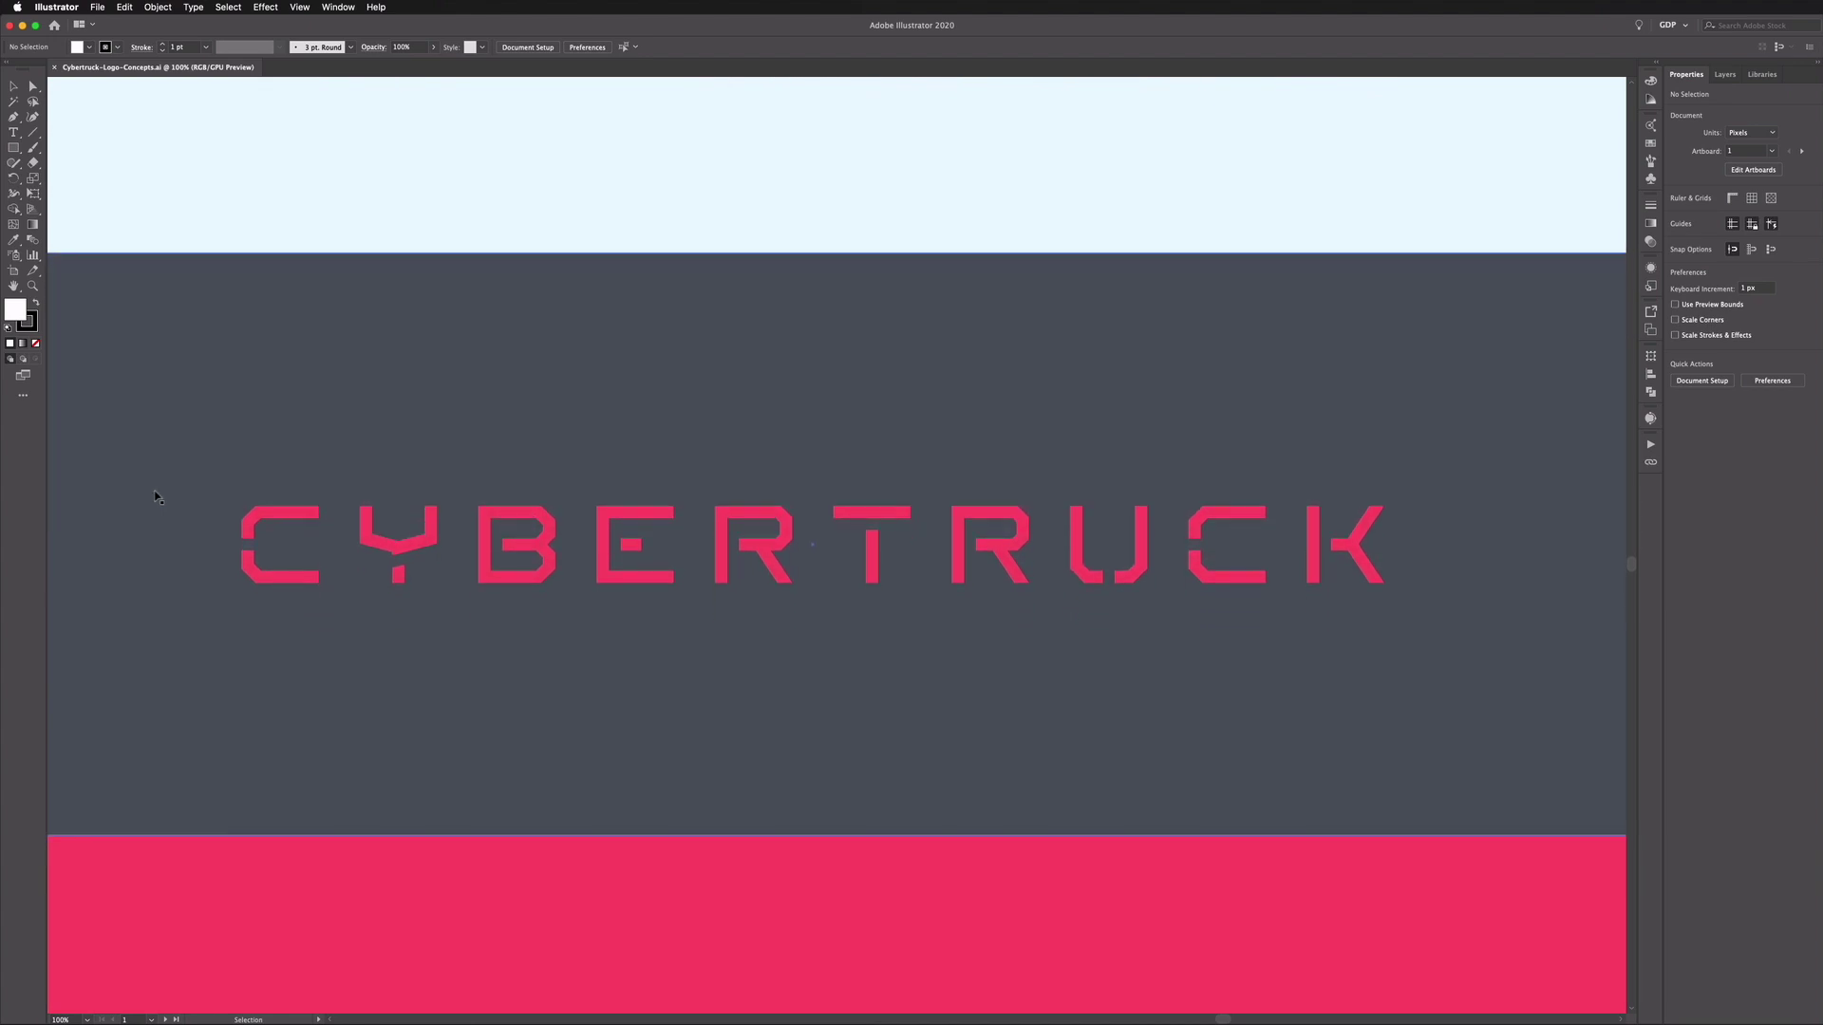
scroll(152, 770, down, 1)
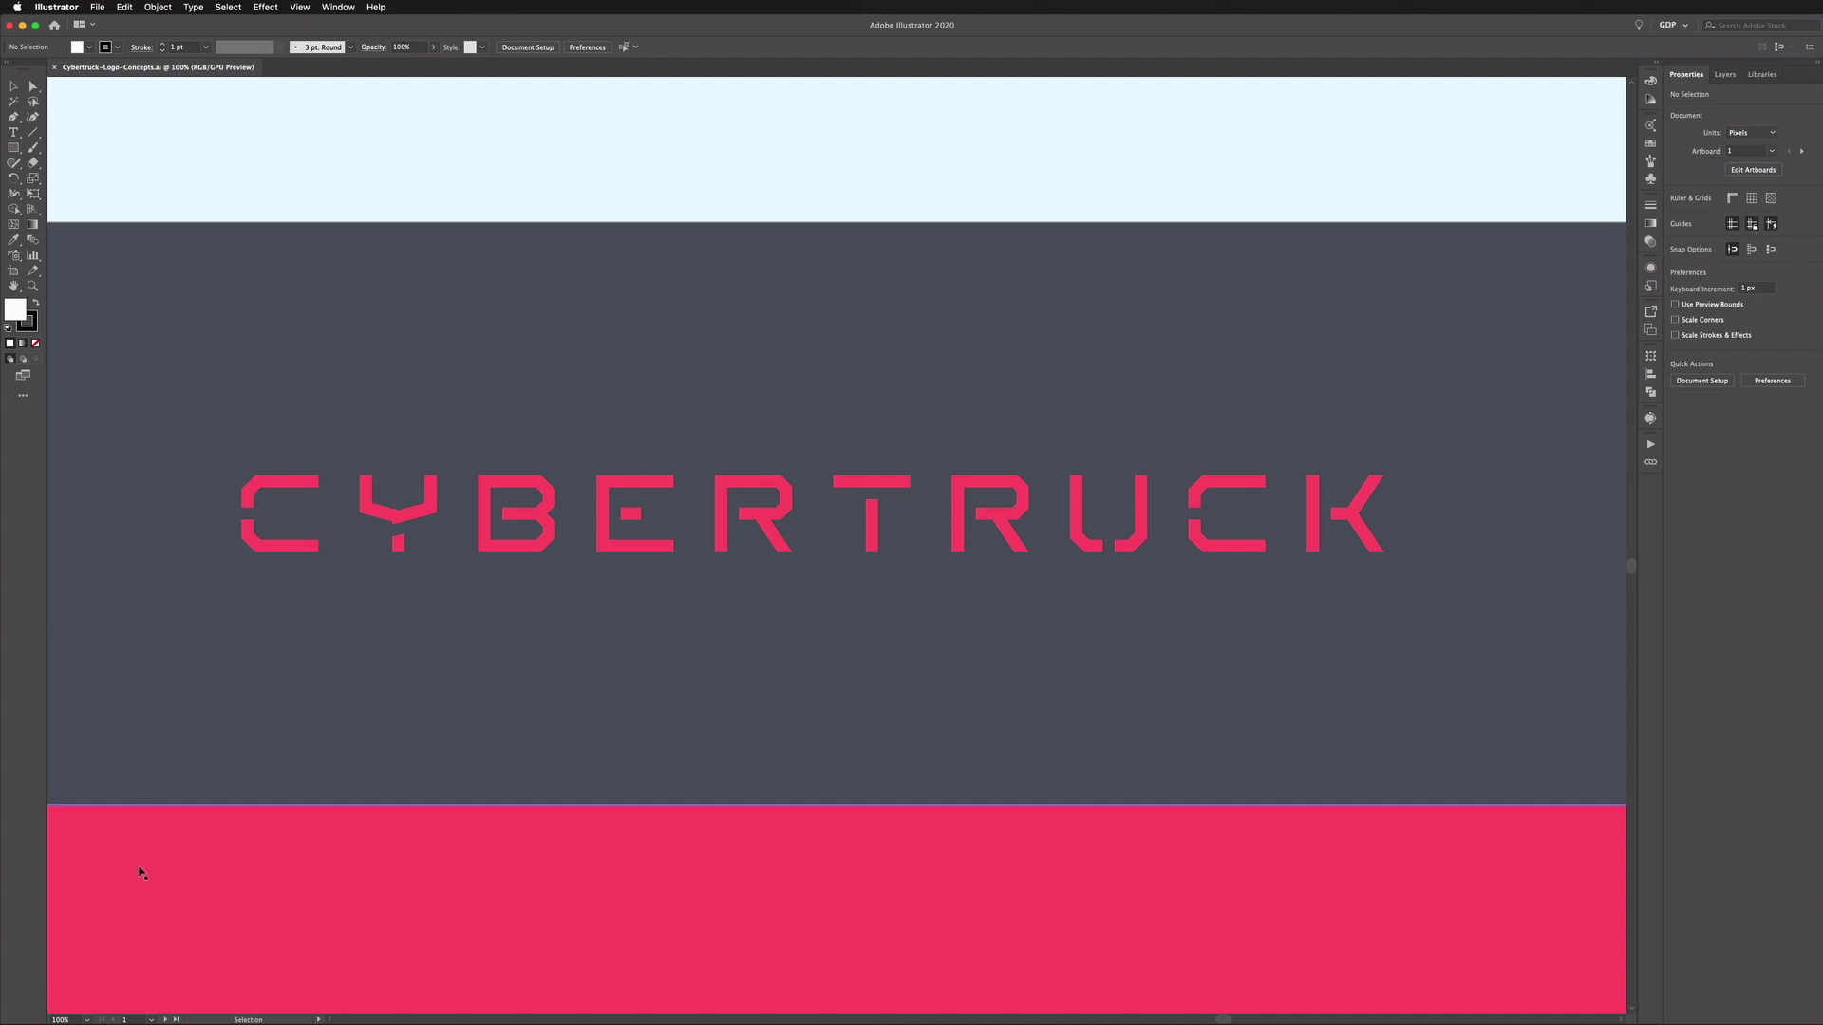
scroll(143, 864, down, 10)
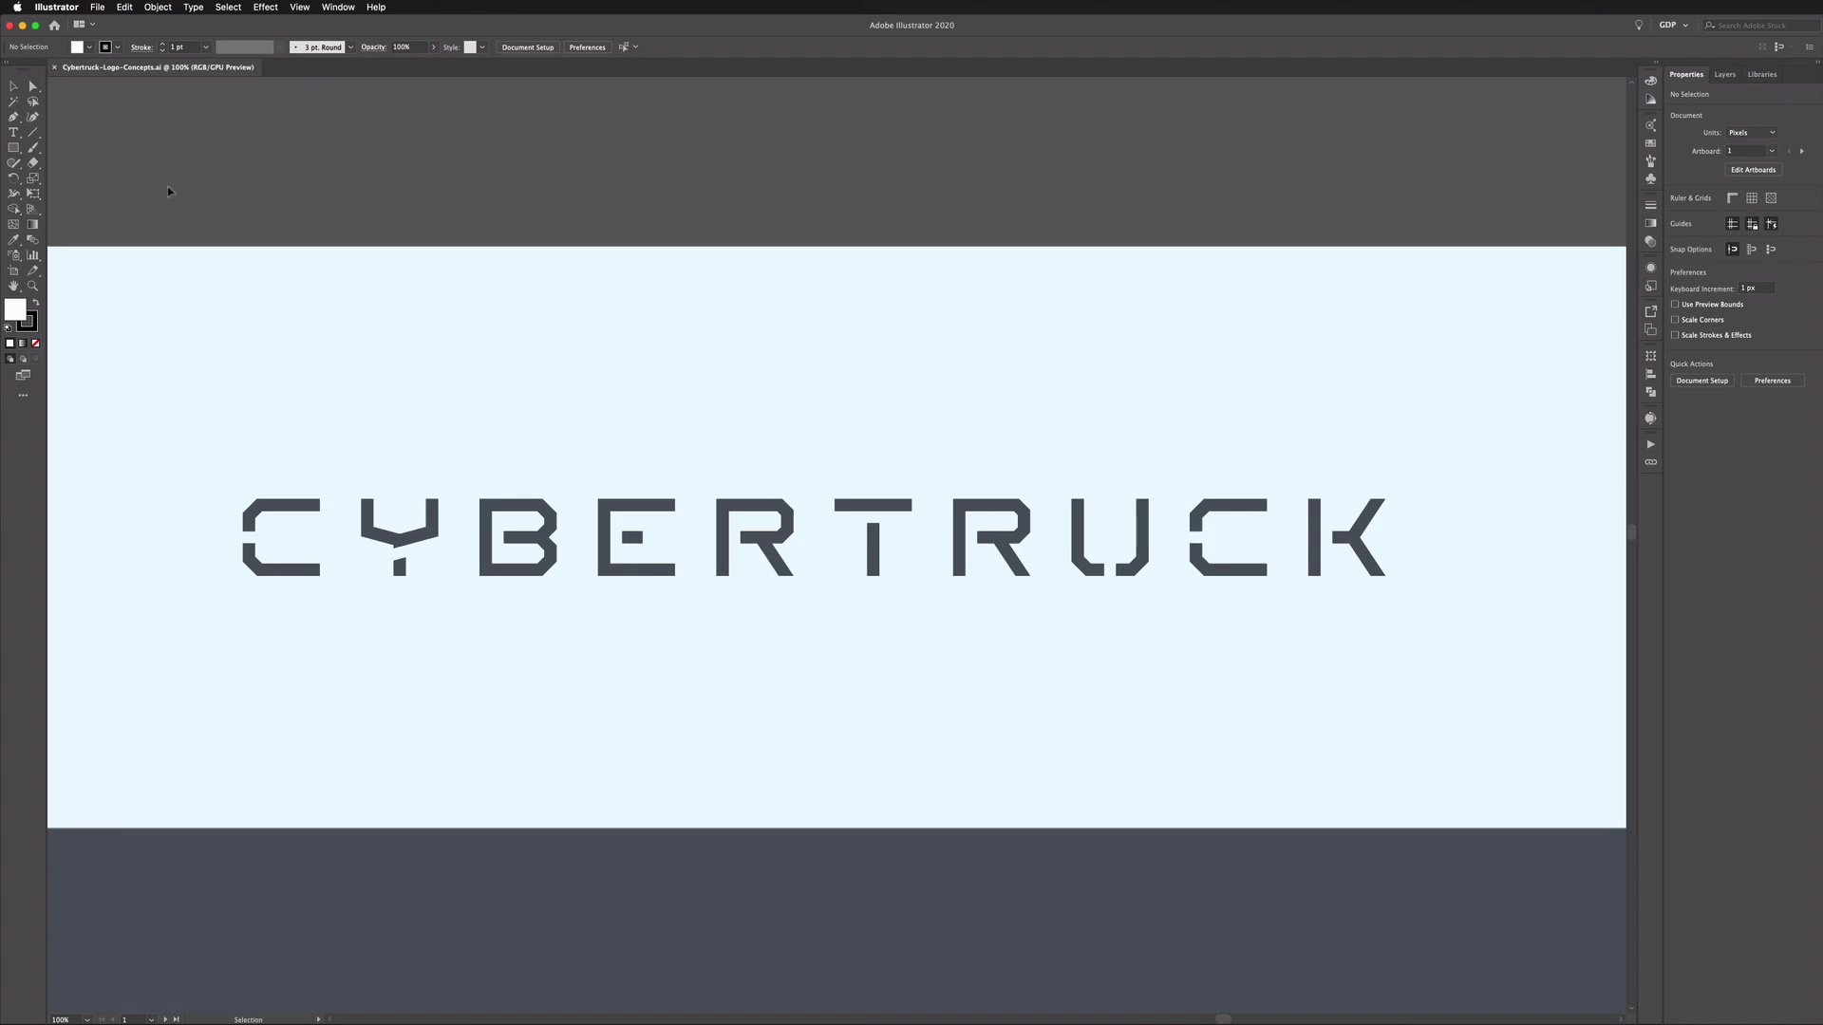
scroll(135, 341, down, 2)
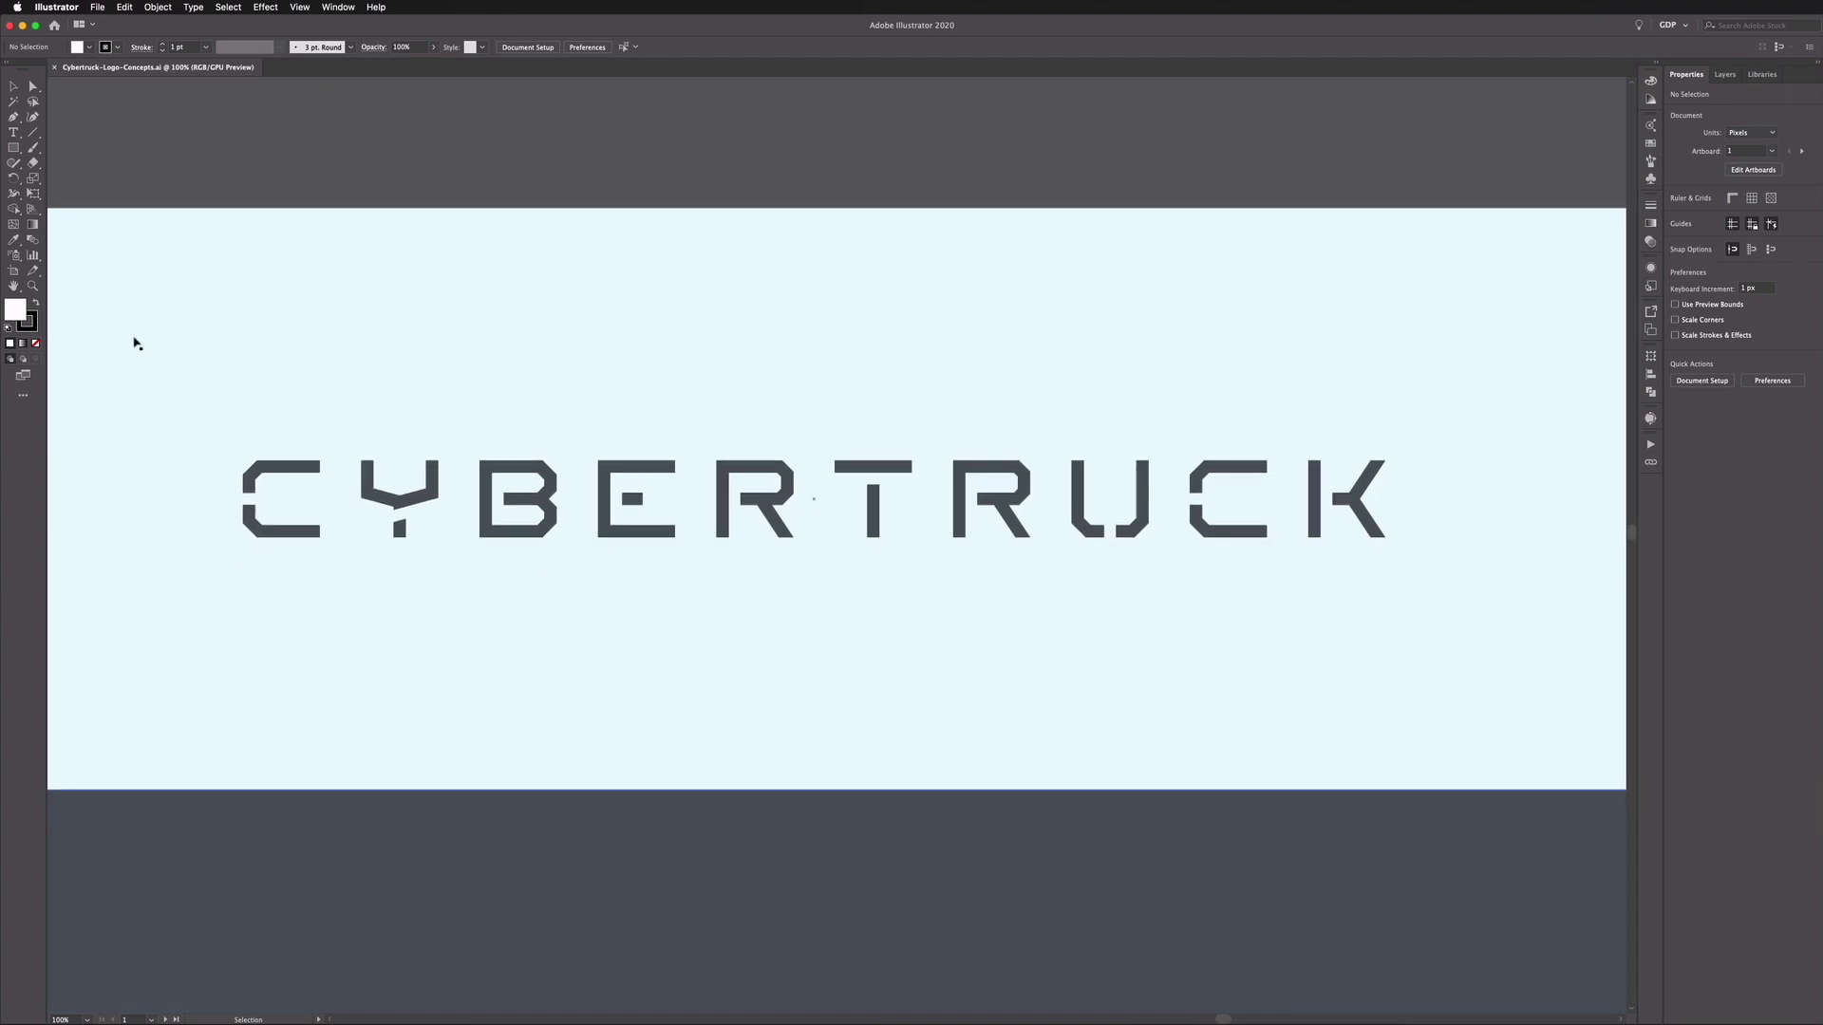
scroll(135, 344, down, 7)
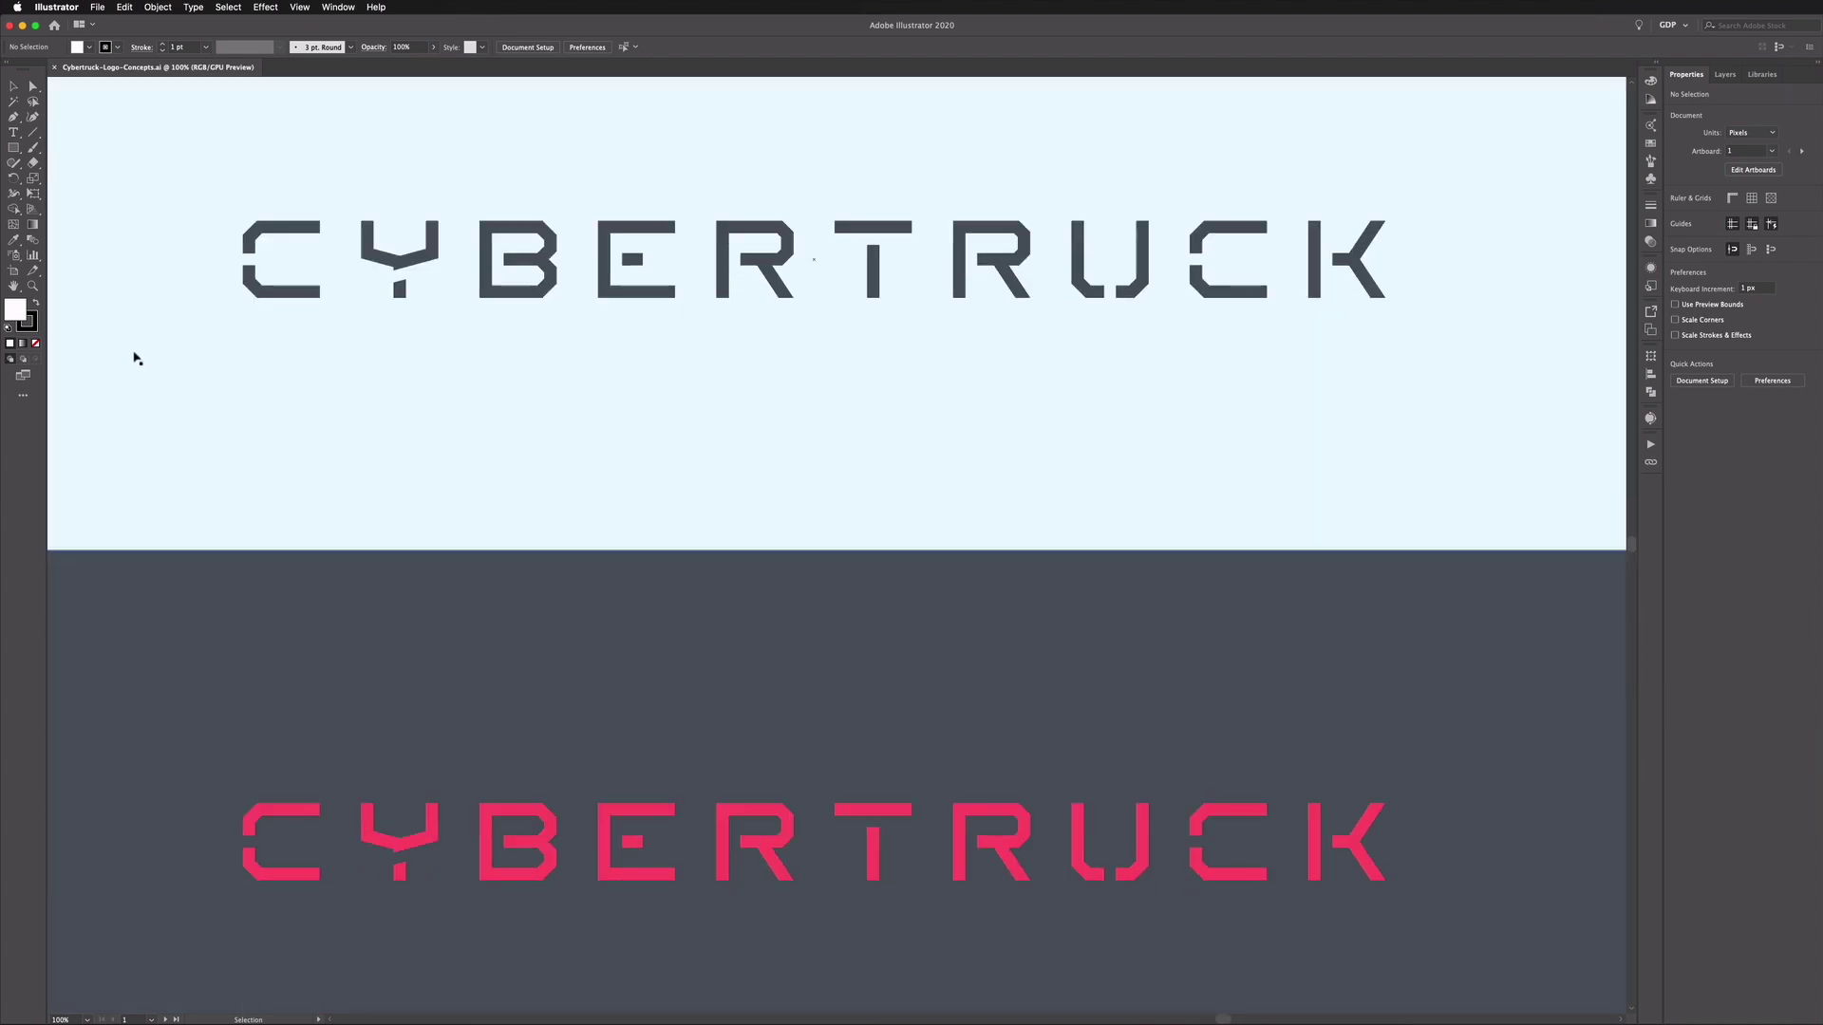
scroll(135, 358, down, 2)
scroll(135, 358, up, 6)
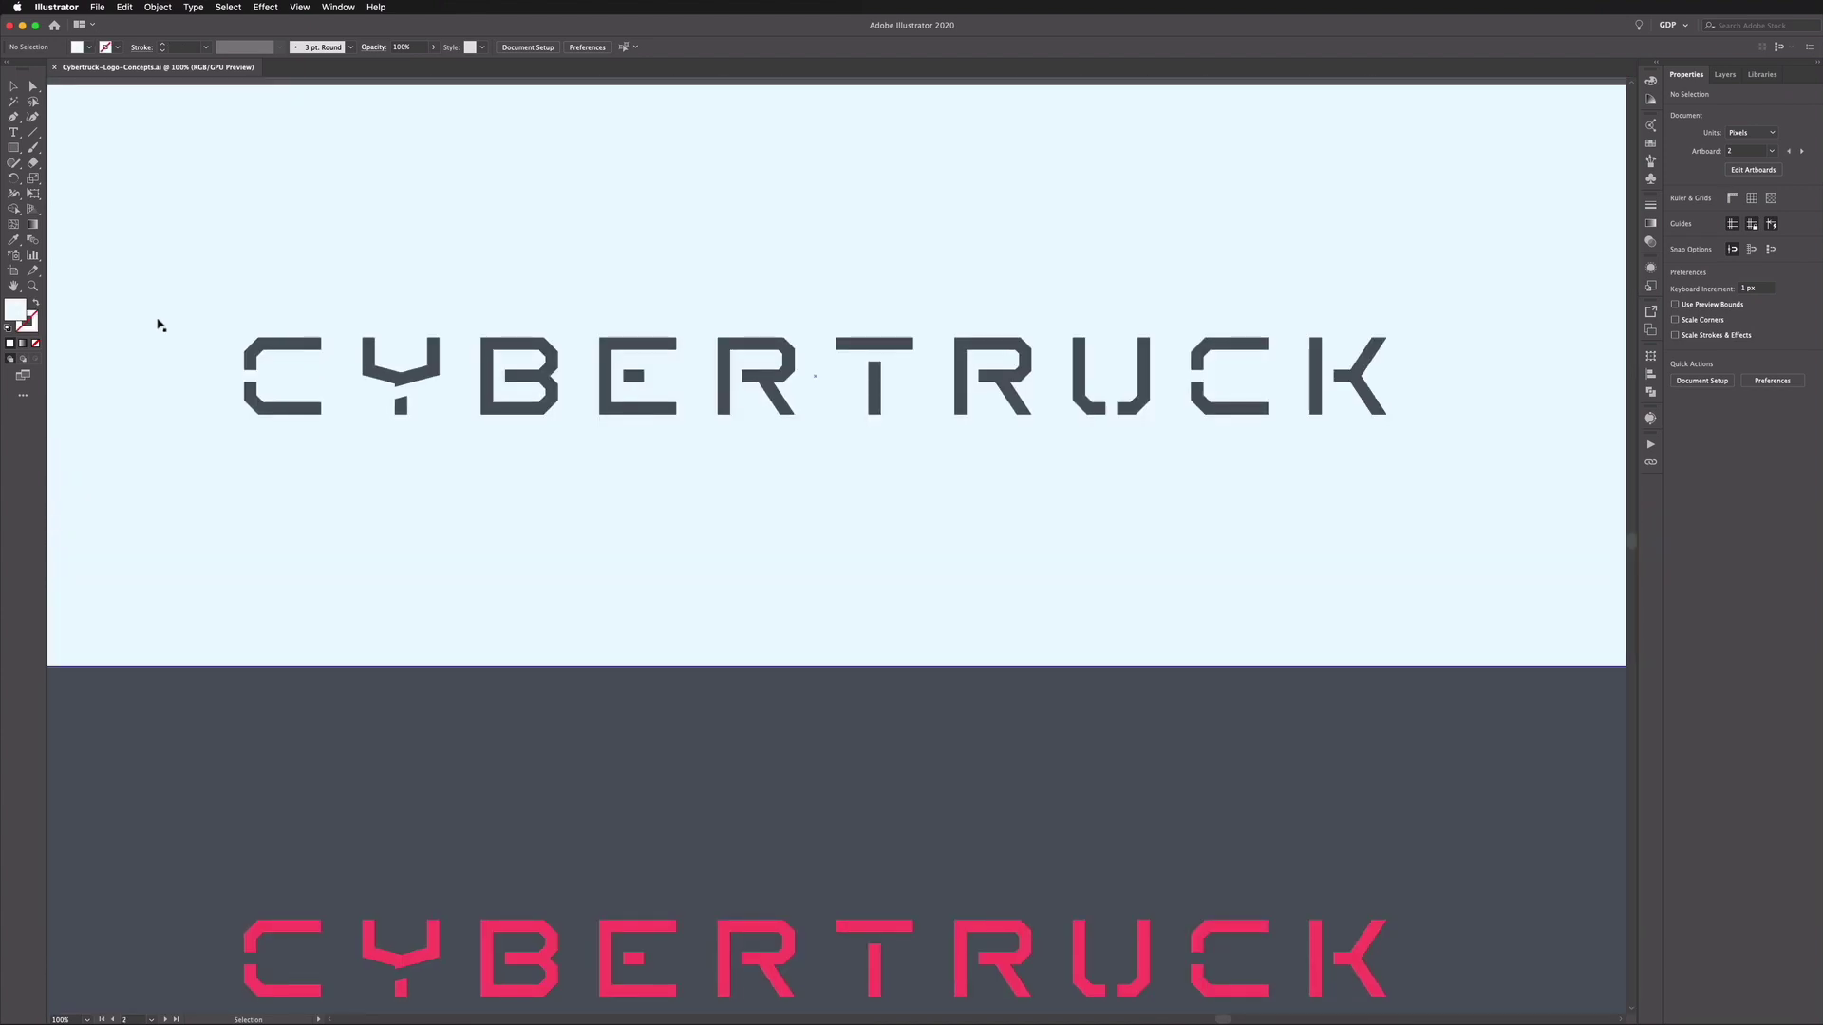
scroll(162, 326, down, 11)
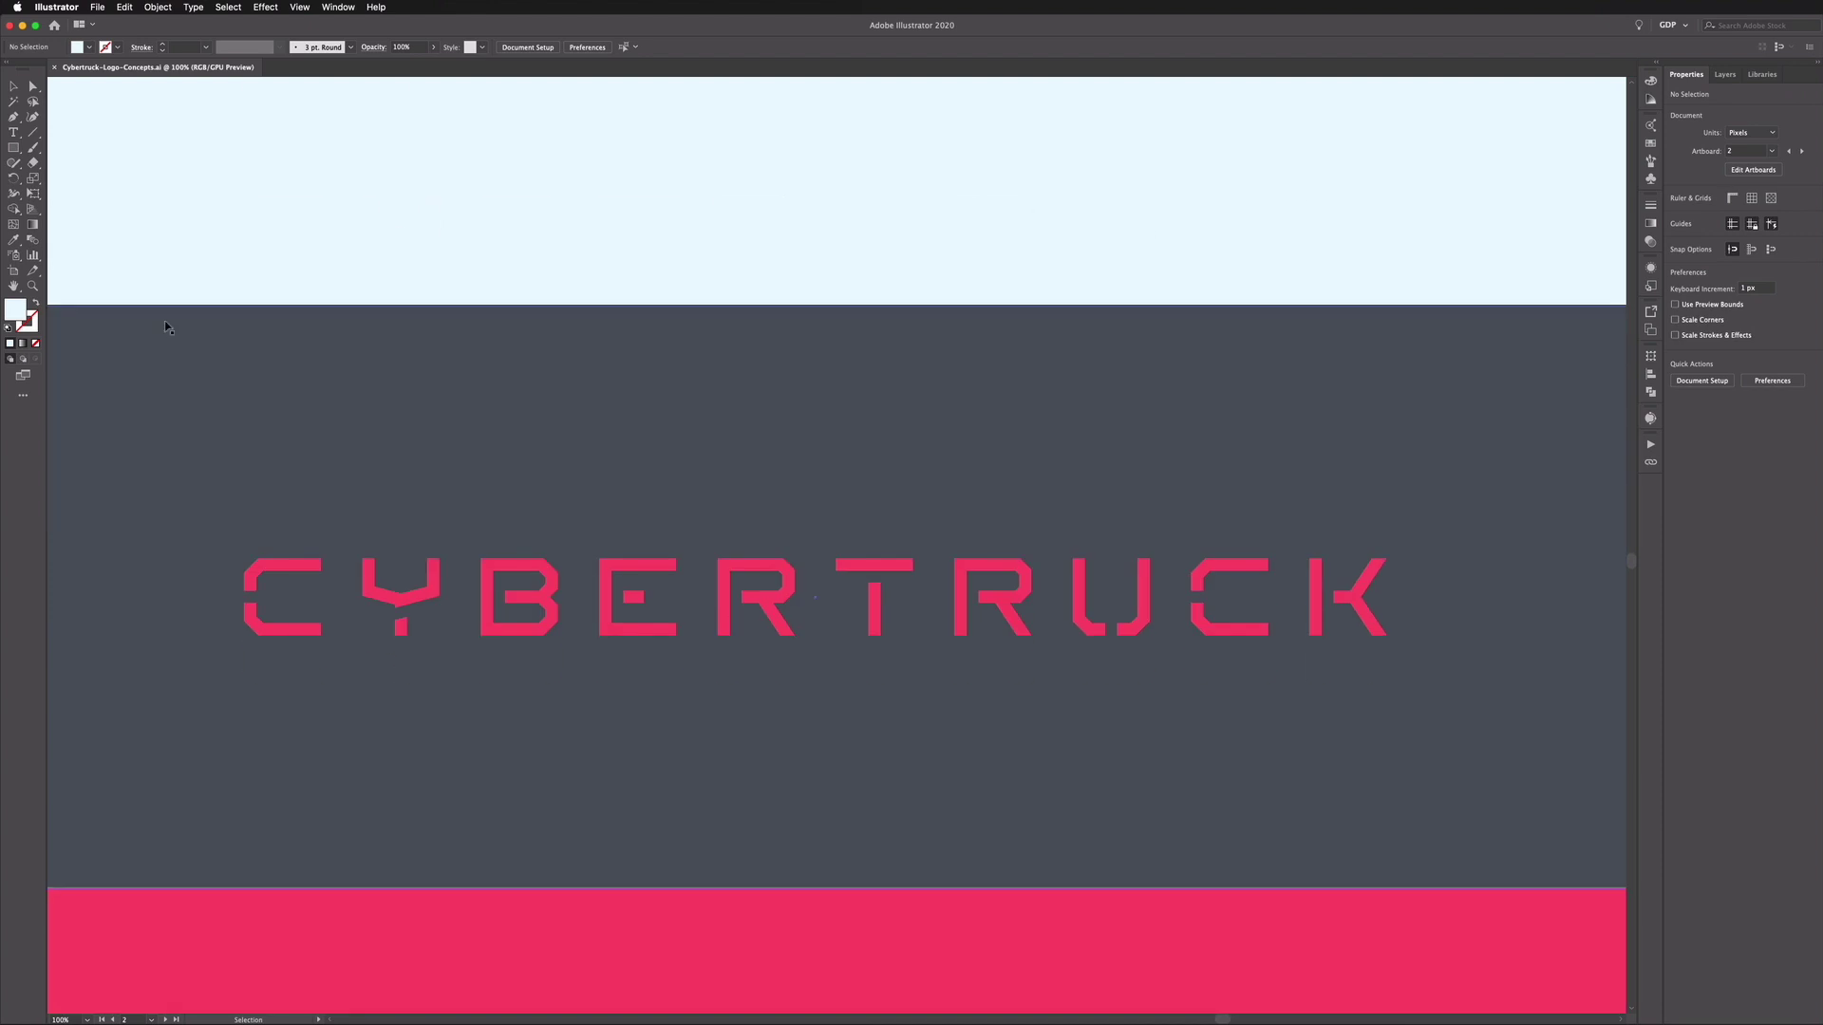
scroll(165, 326, down, 2)
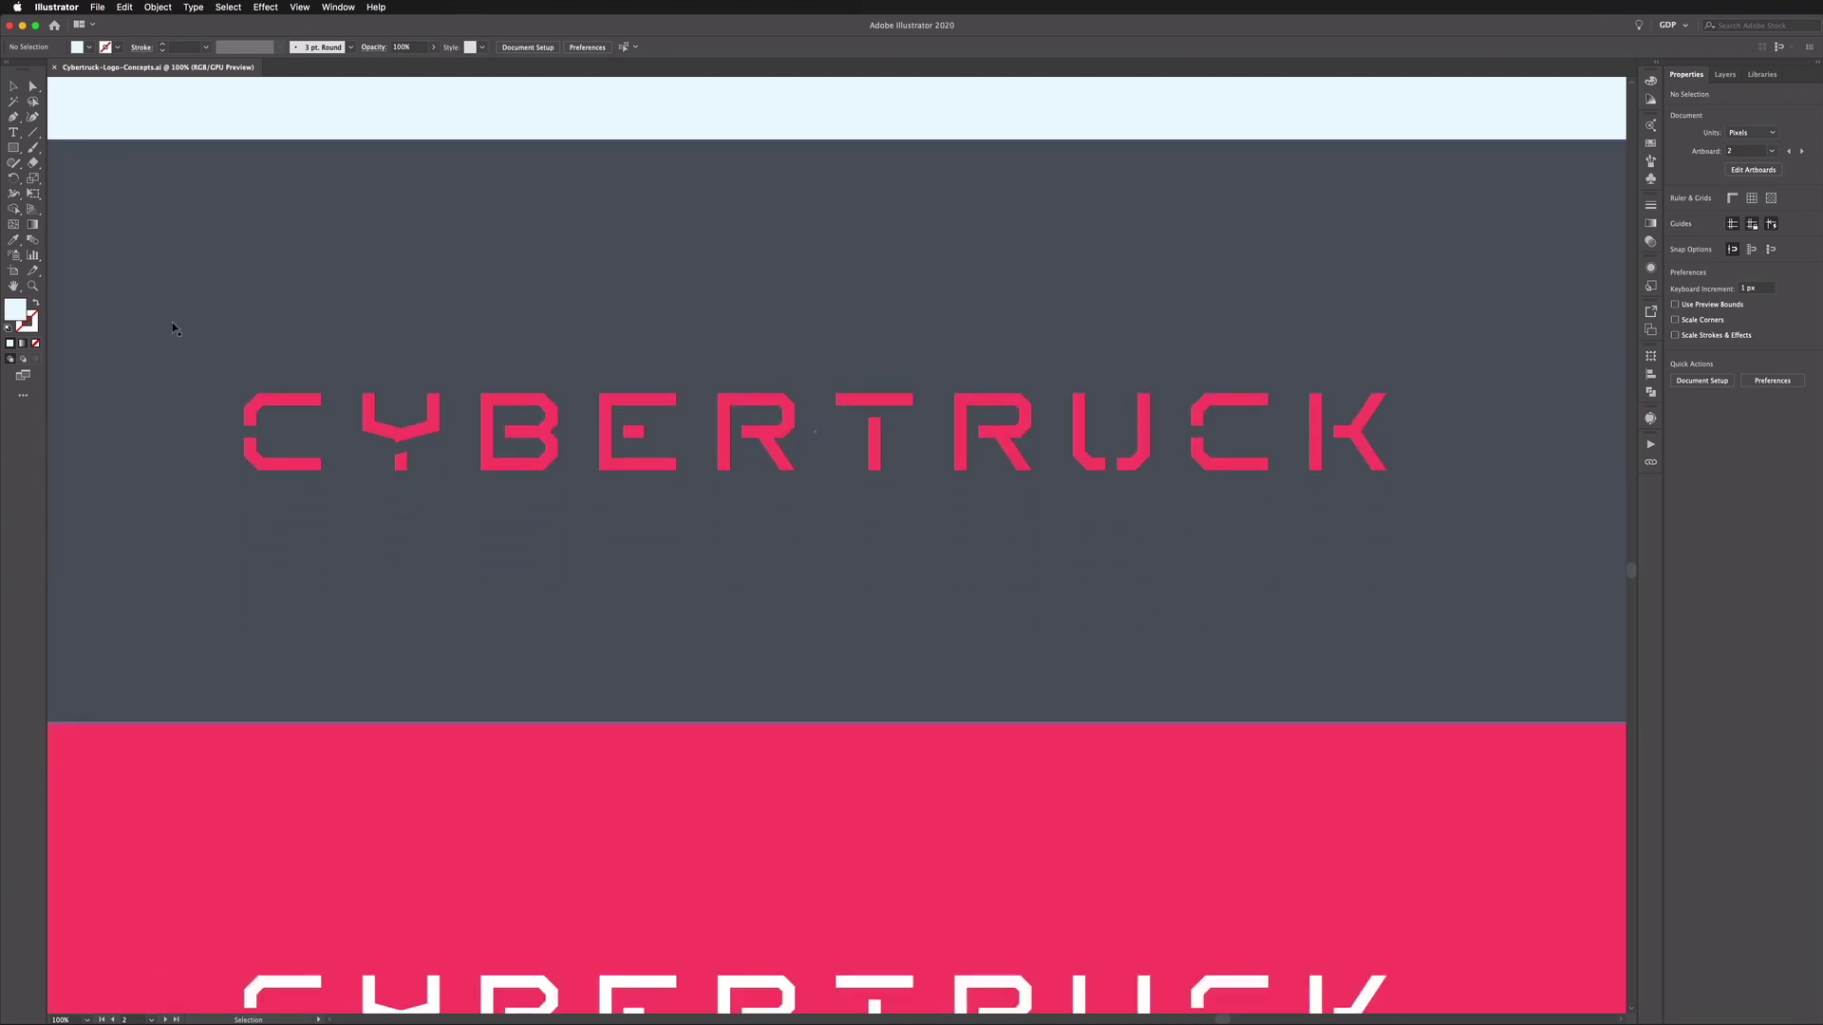
scroll(175, 389, down, 4)
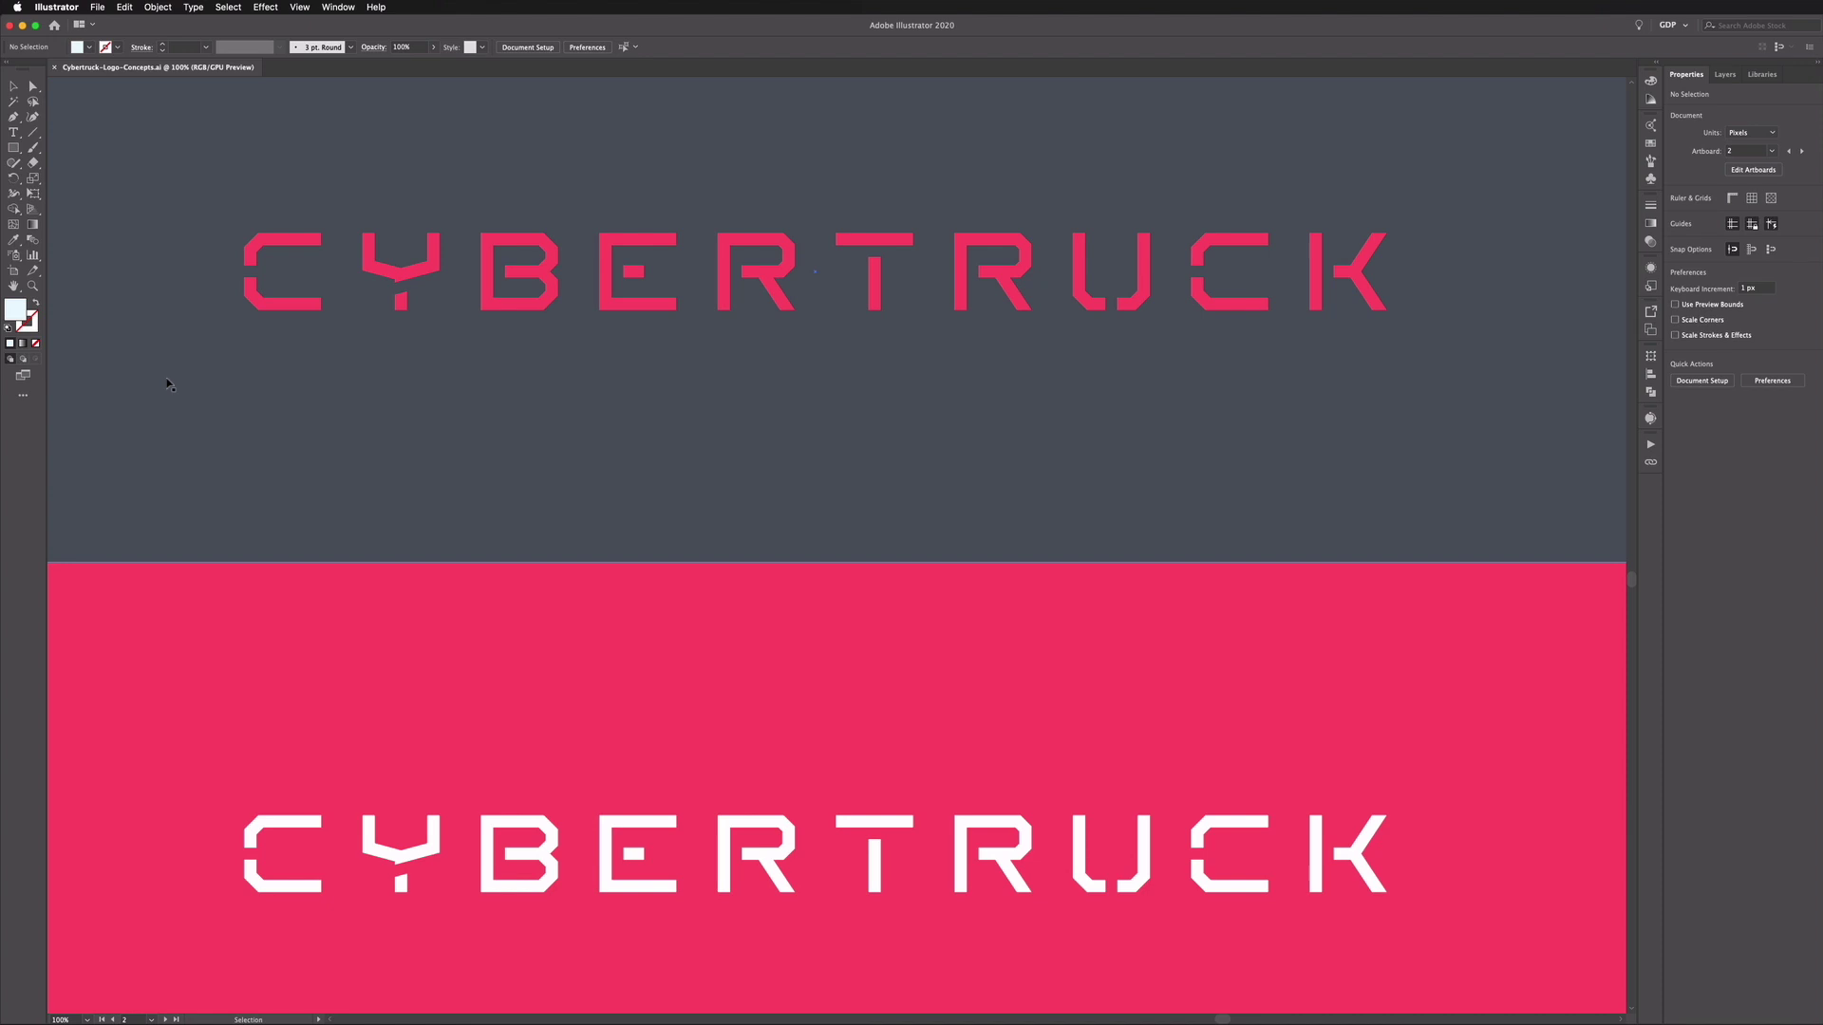
scroll(167, 390, down, 5)
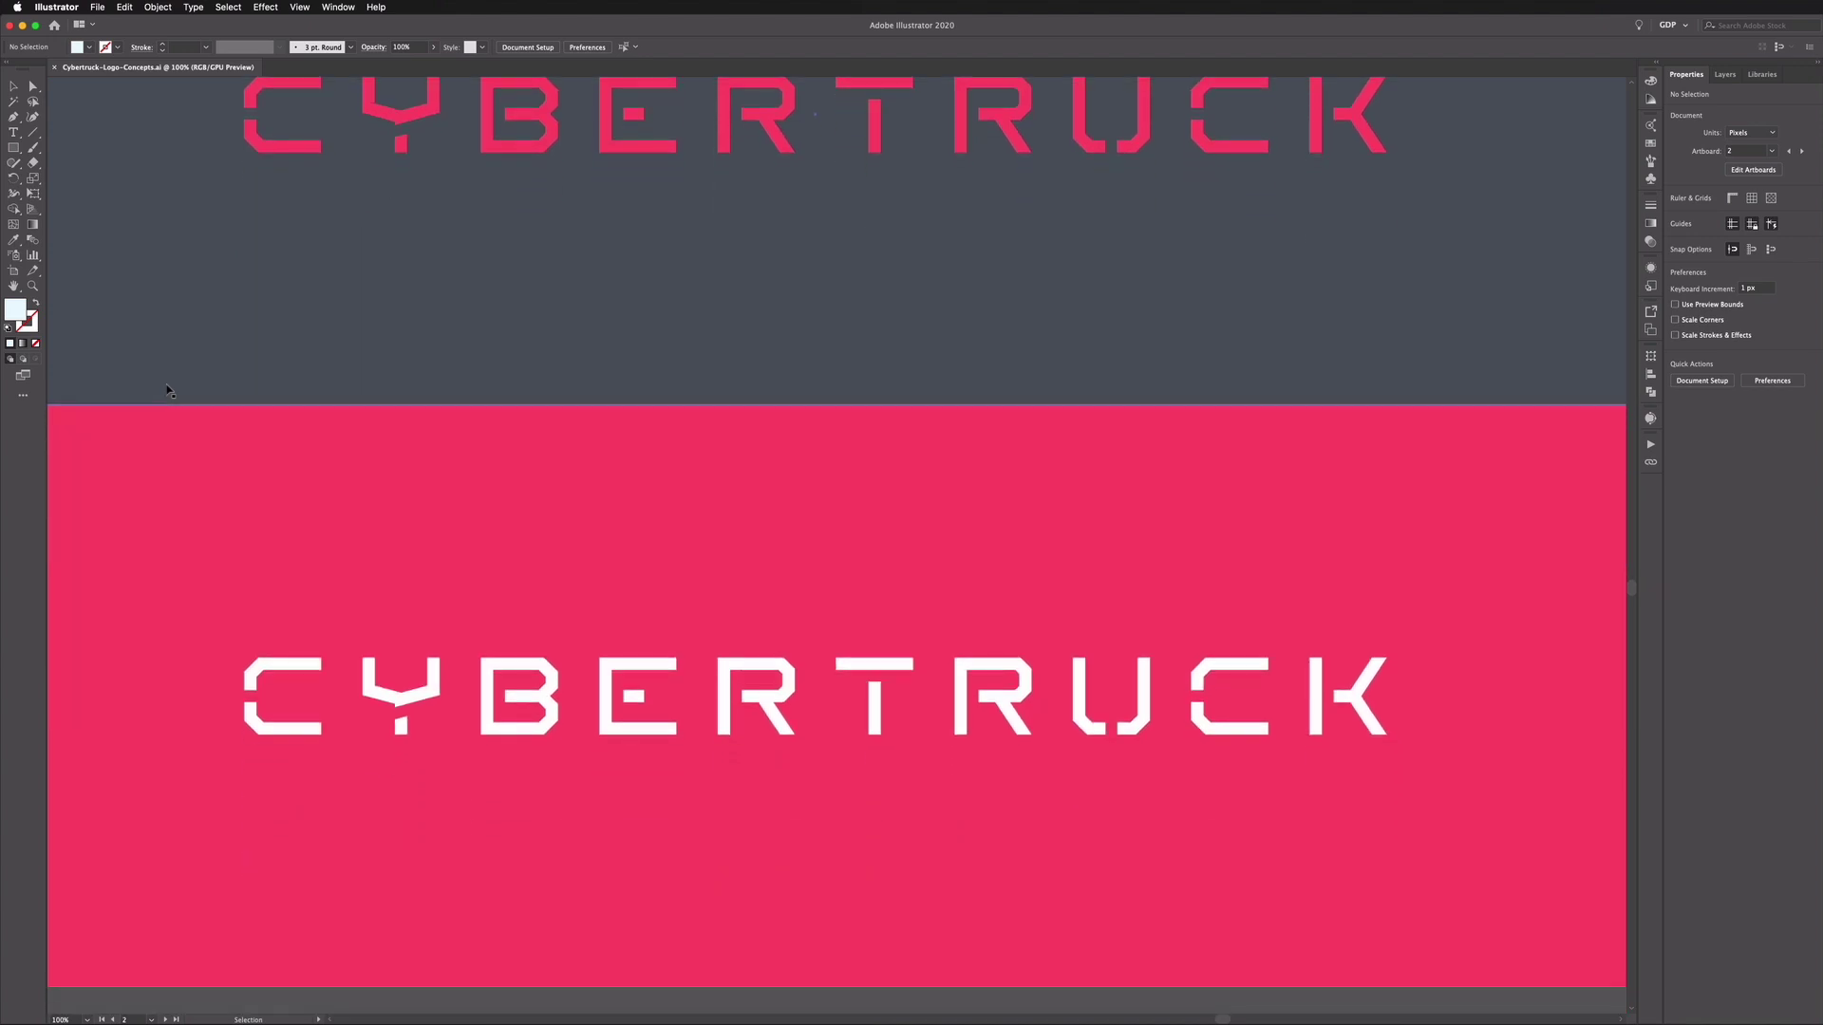
scroll(167, 390, down, 1)
scroll(167, 391, down, 1)
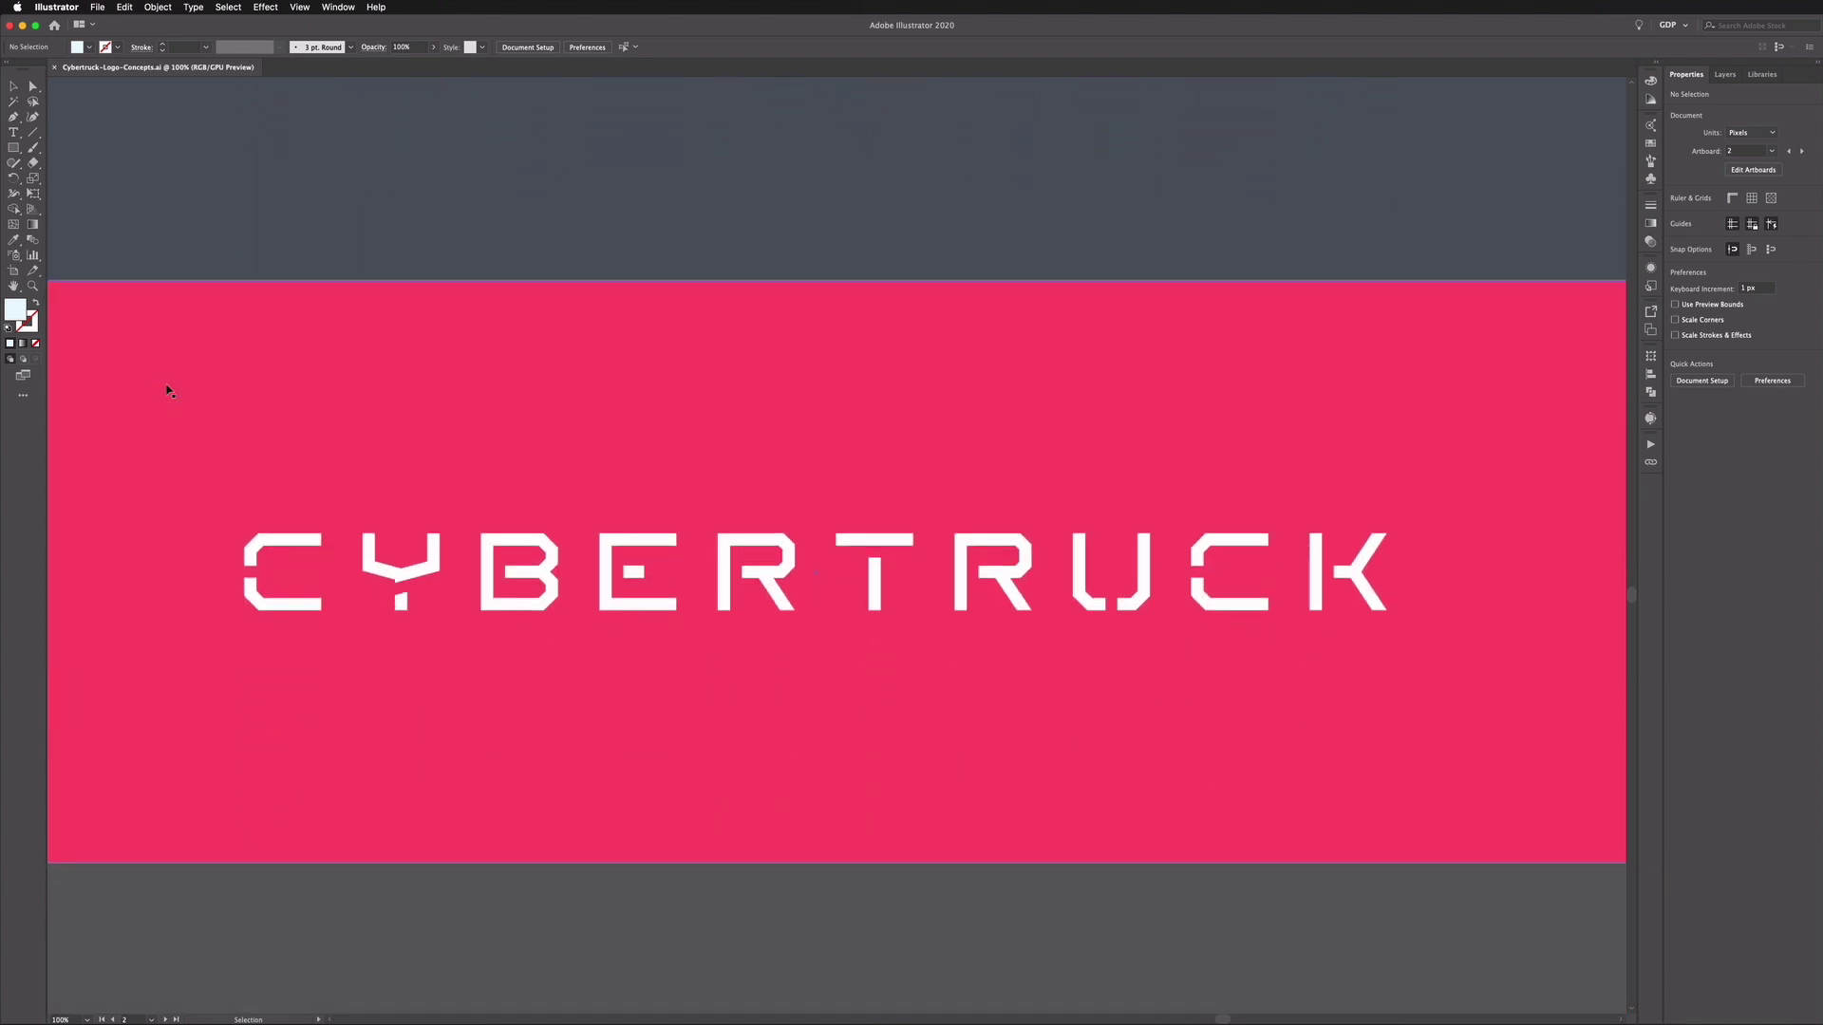
scroll(167, 390, up, 2)
scroll(167, 391, up, 10)
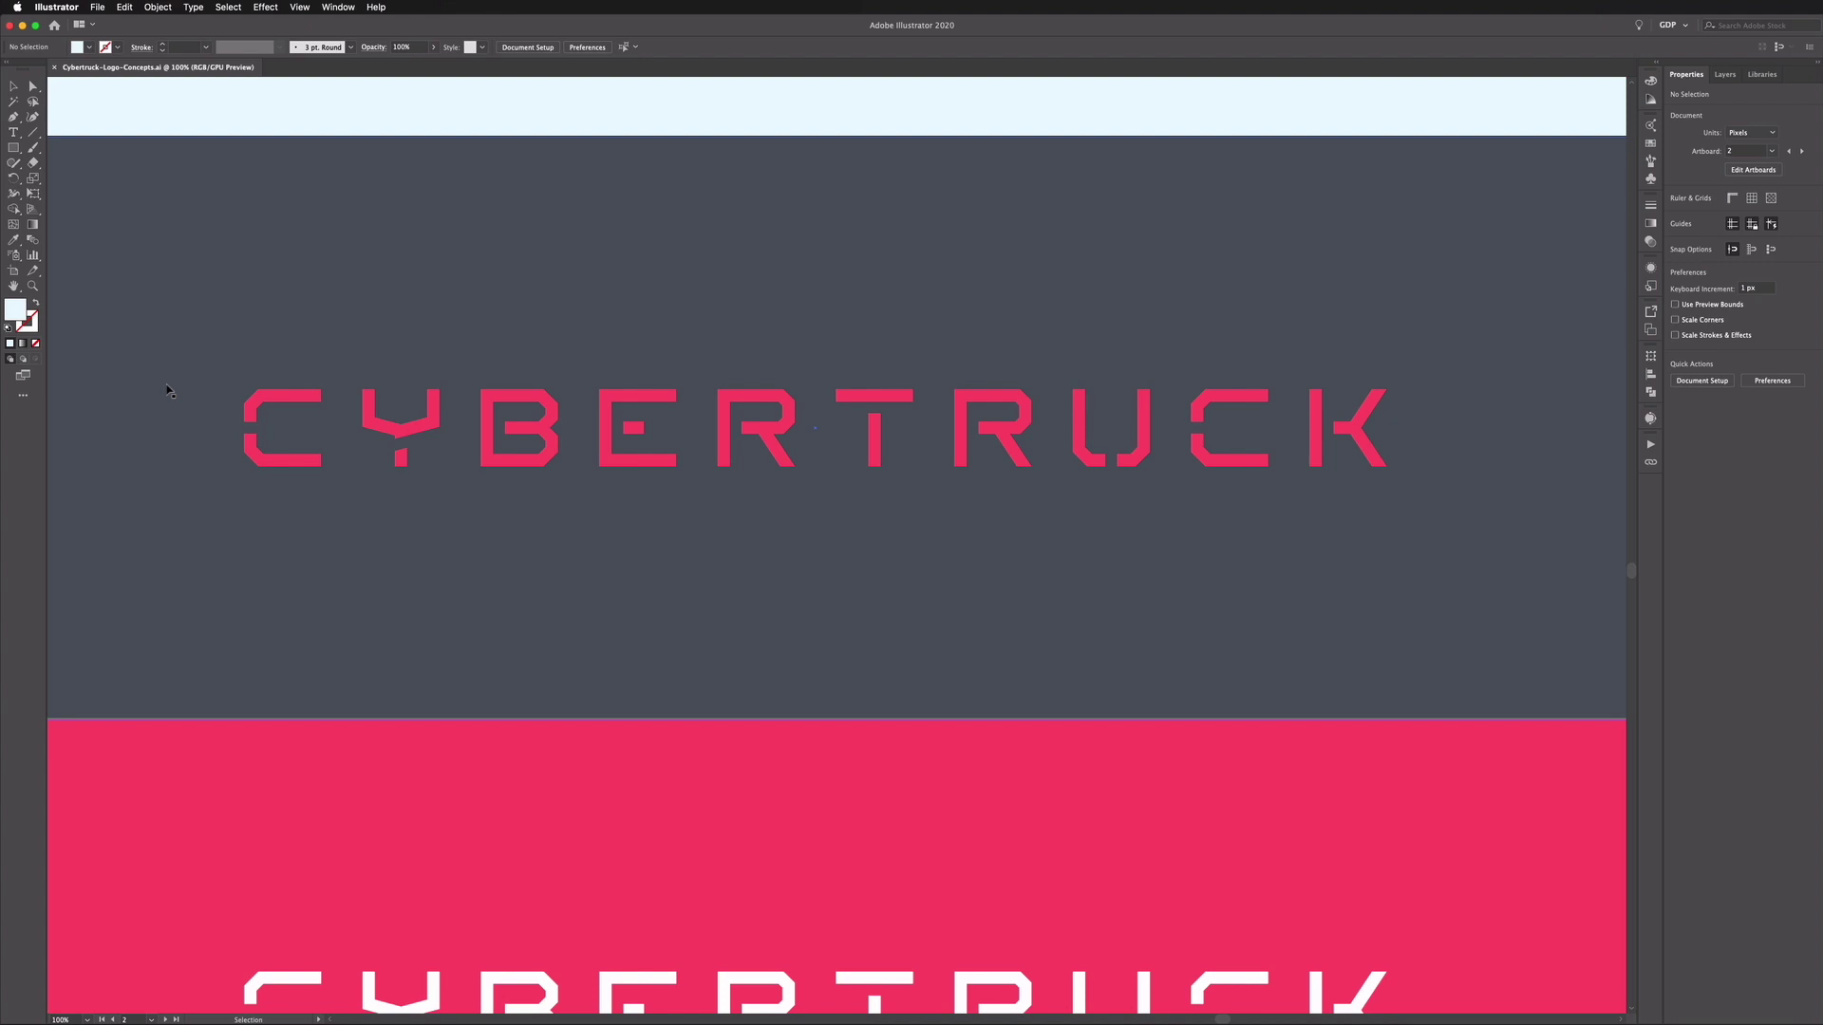
scroll(167, 390, down, 3)
scroll(167, 391, down, 5)
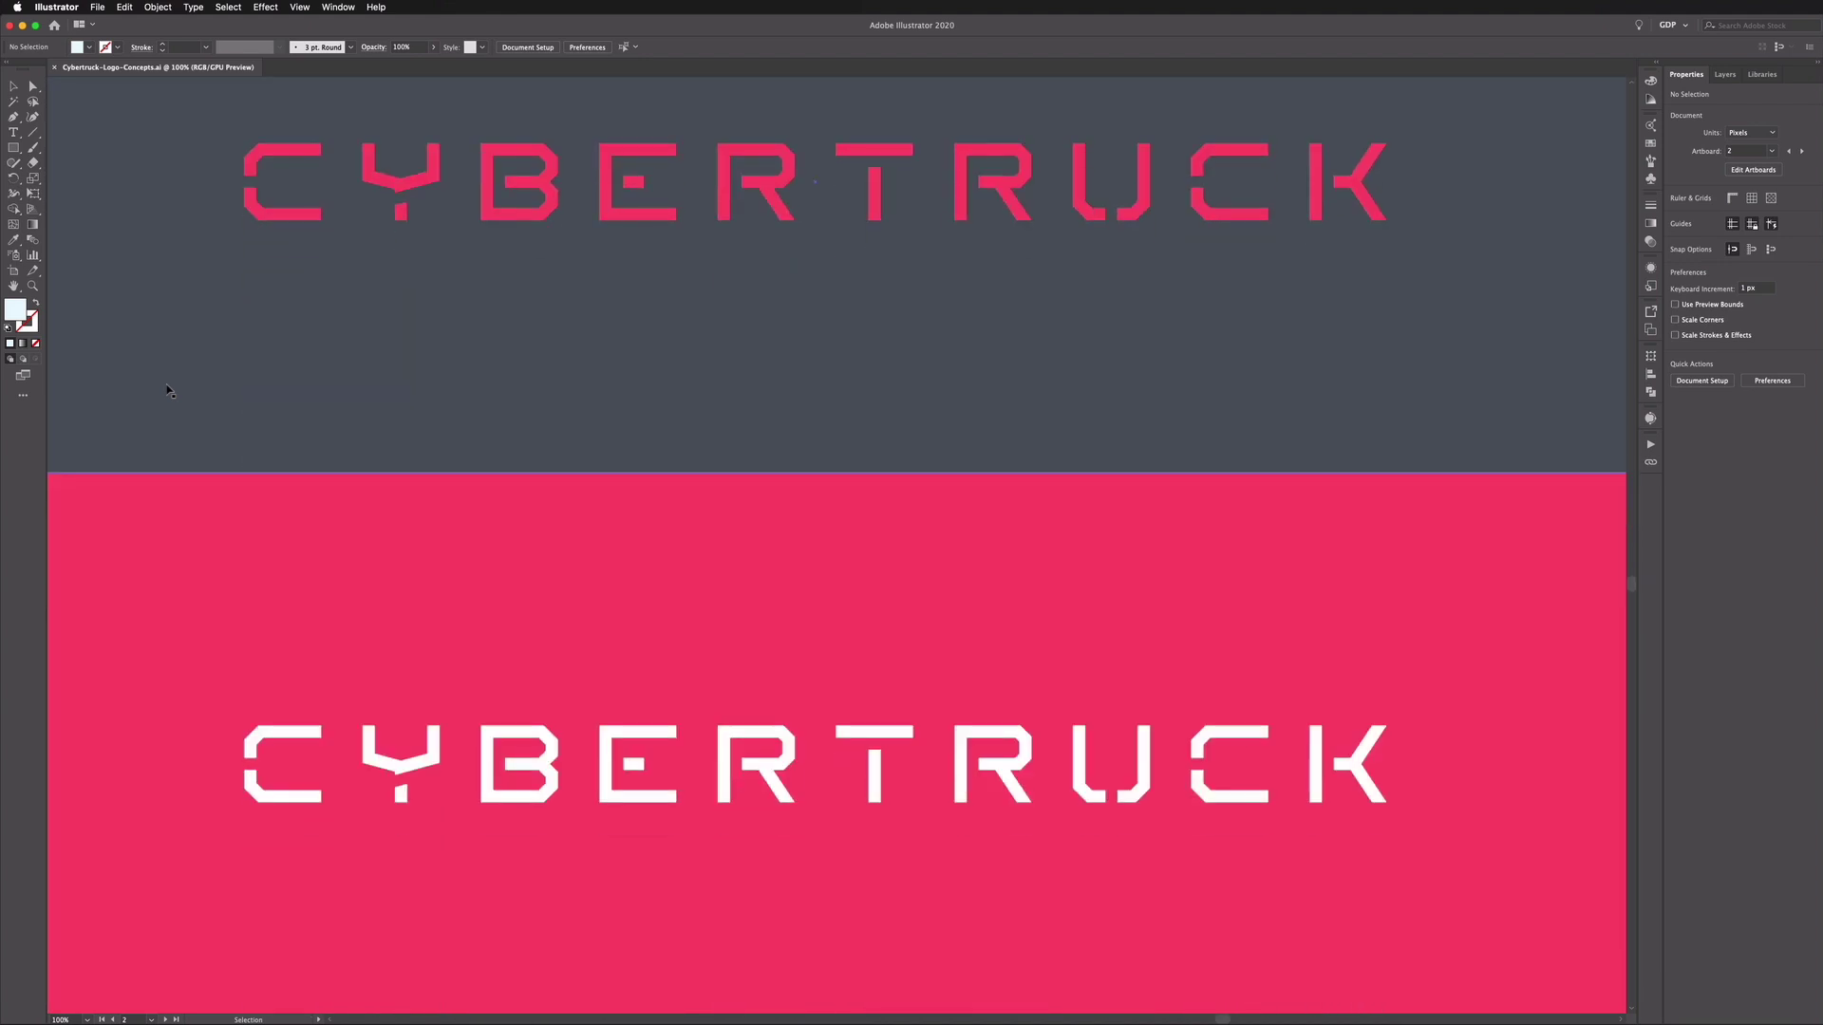
scroll(167, 390, up, 8)
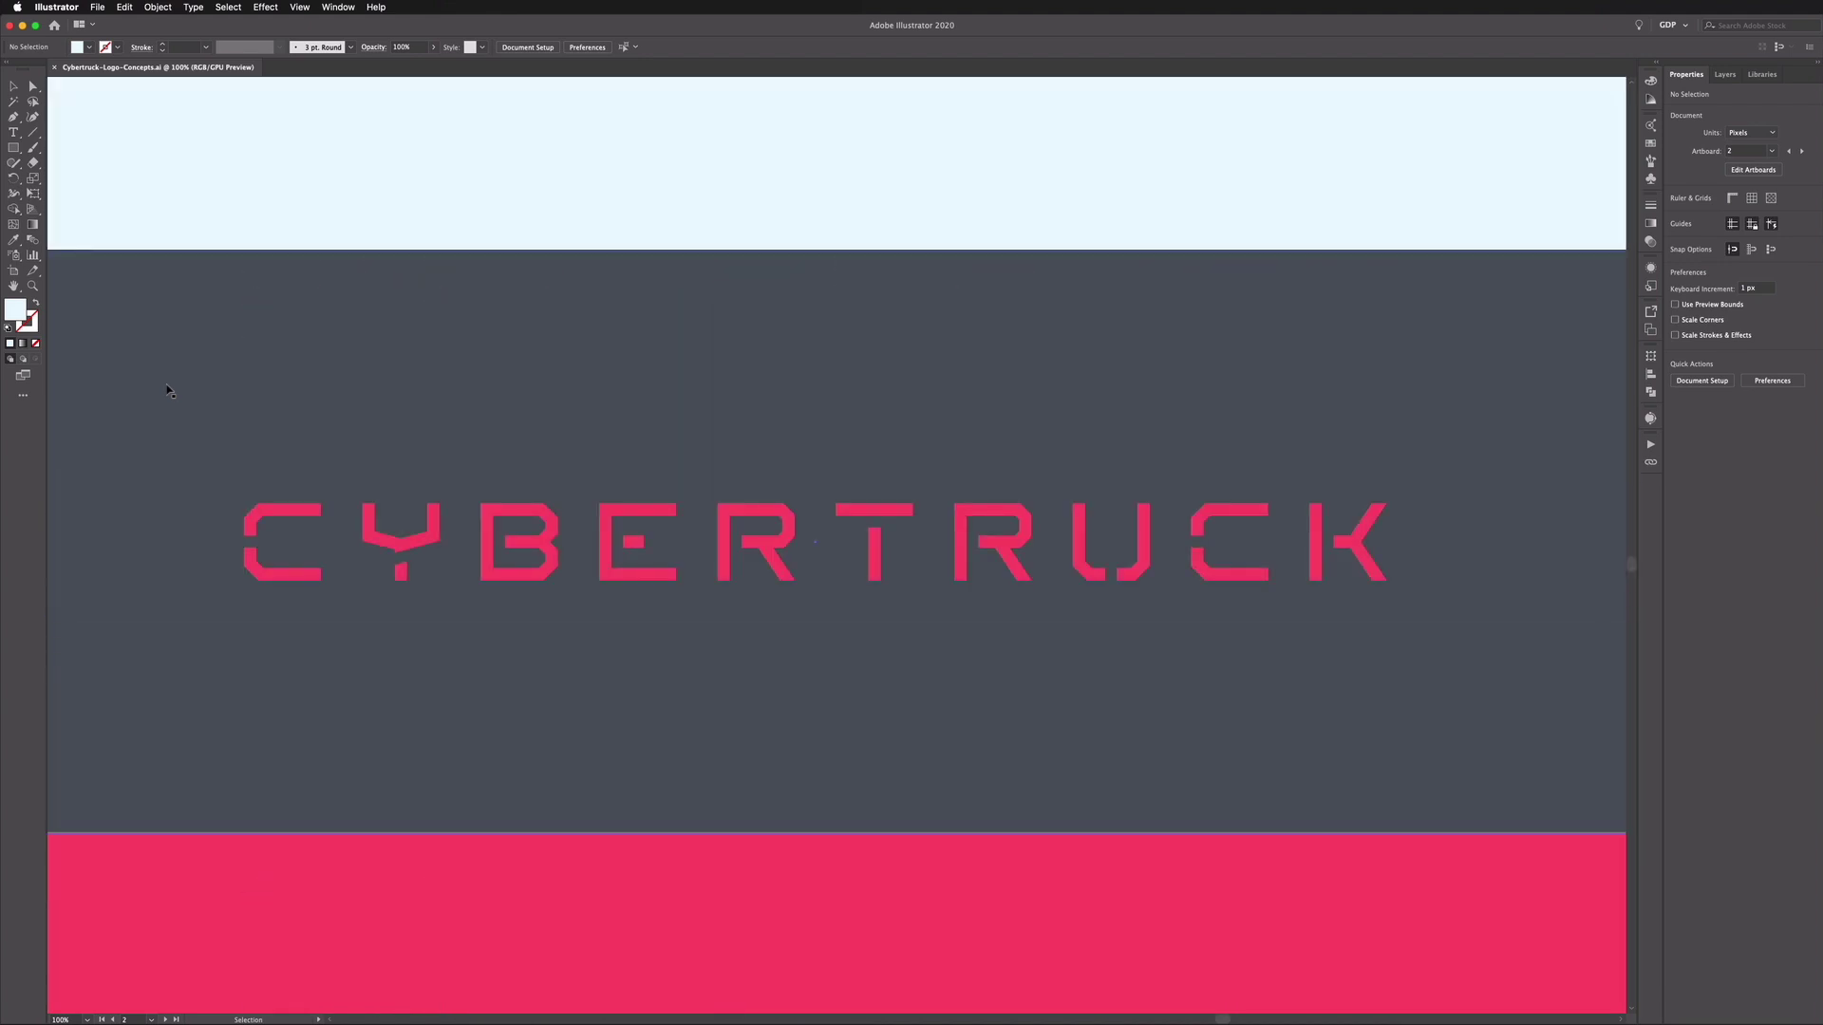
scroll(167, 390, up, 2)
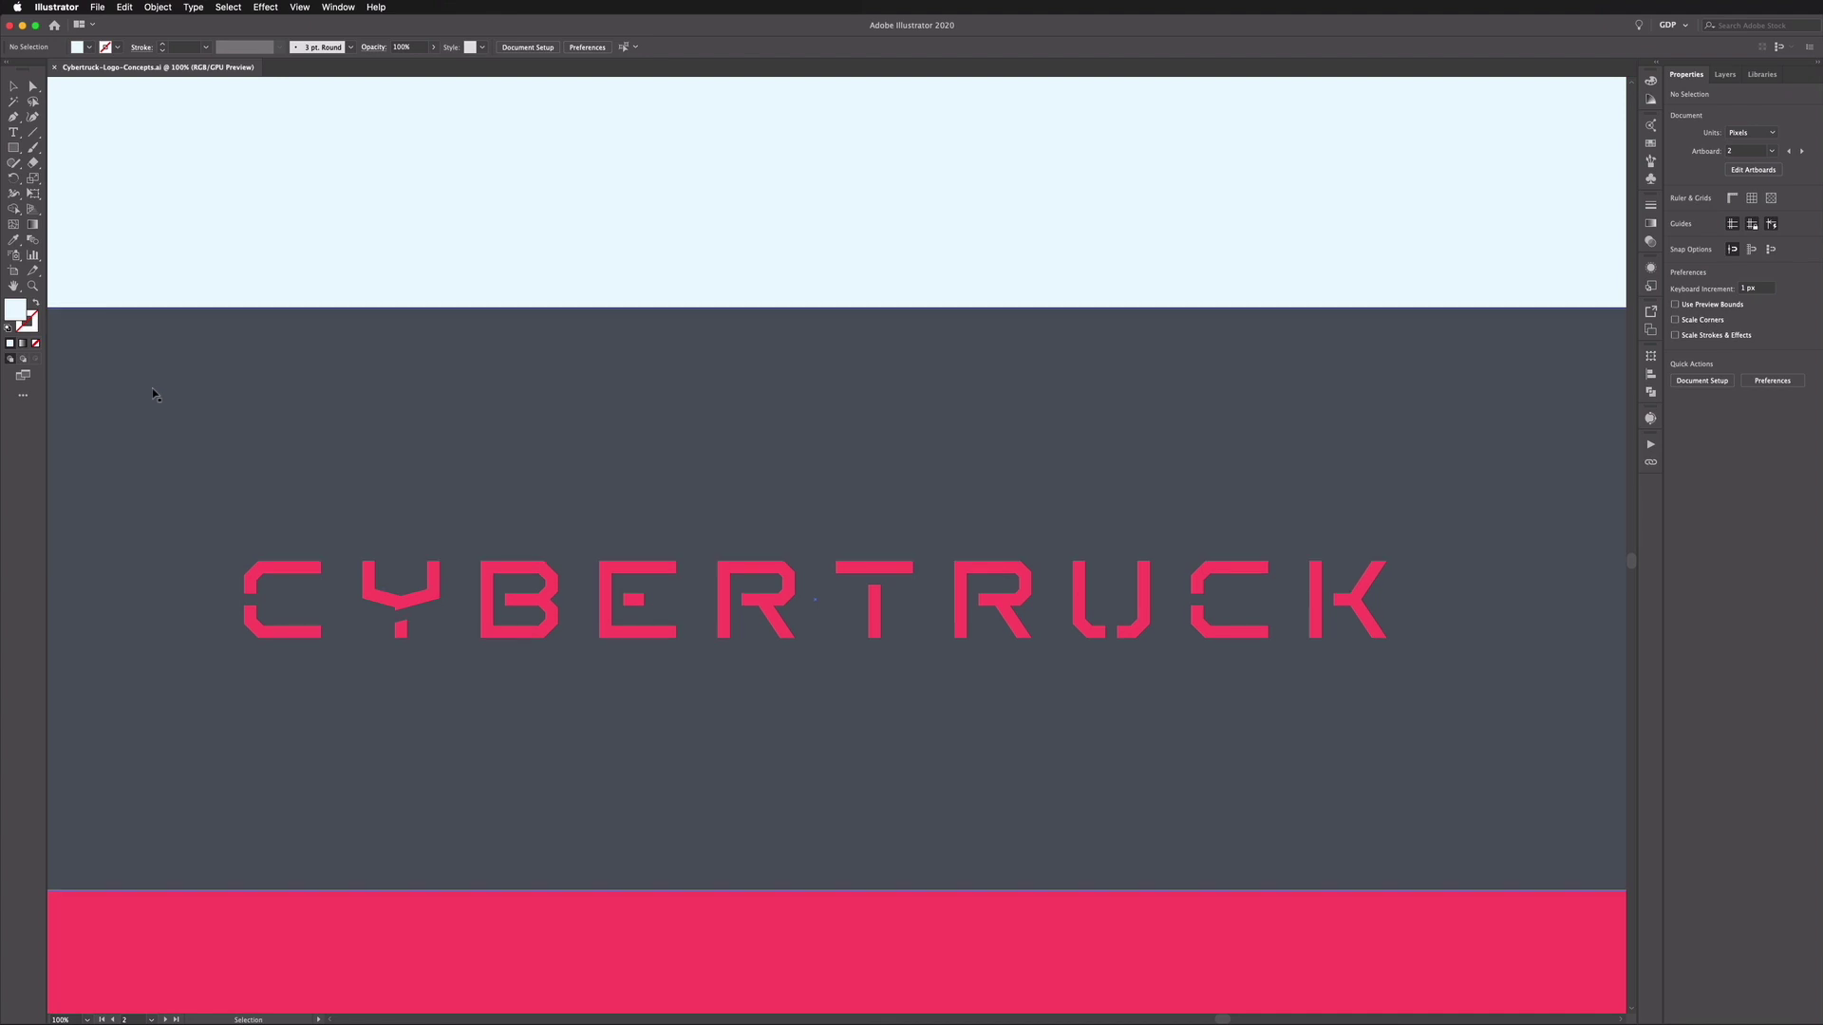
scroll(152, 394, down, 10)
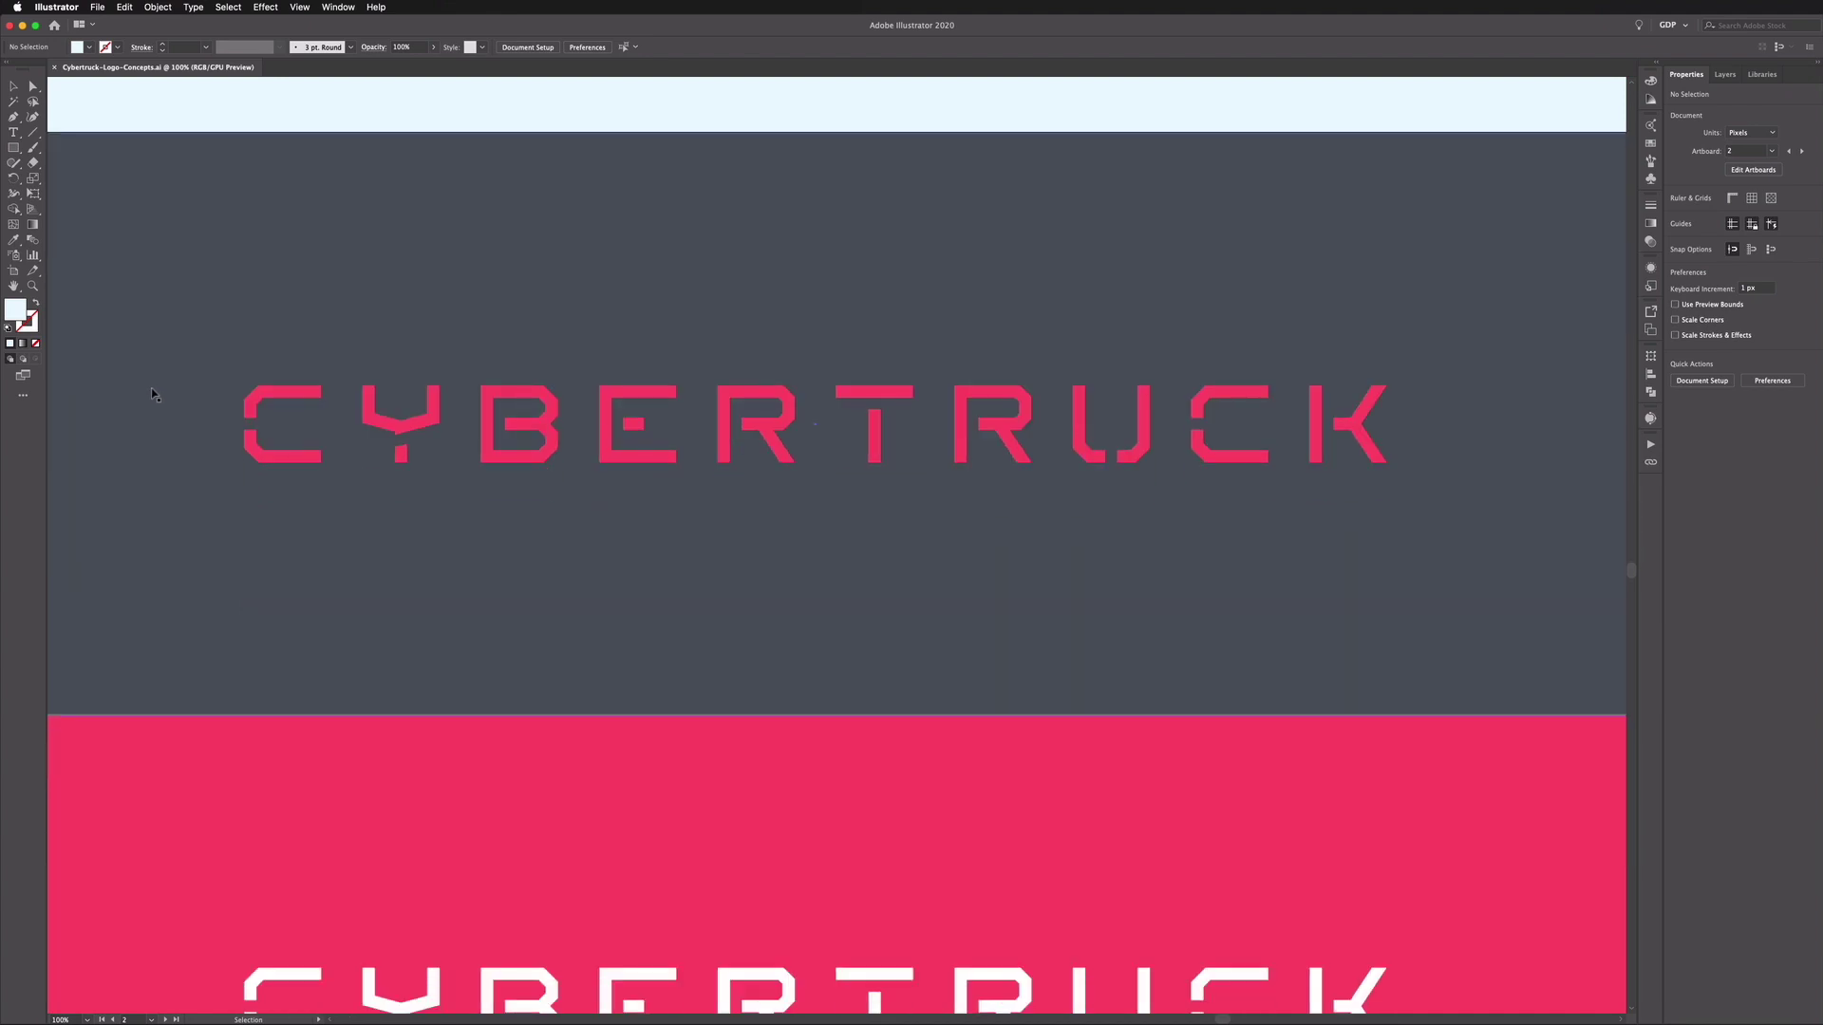
key(super+minus)
key(super+minus)
key(super+minus)
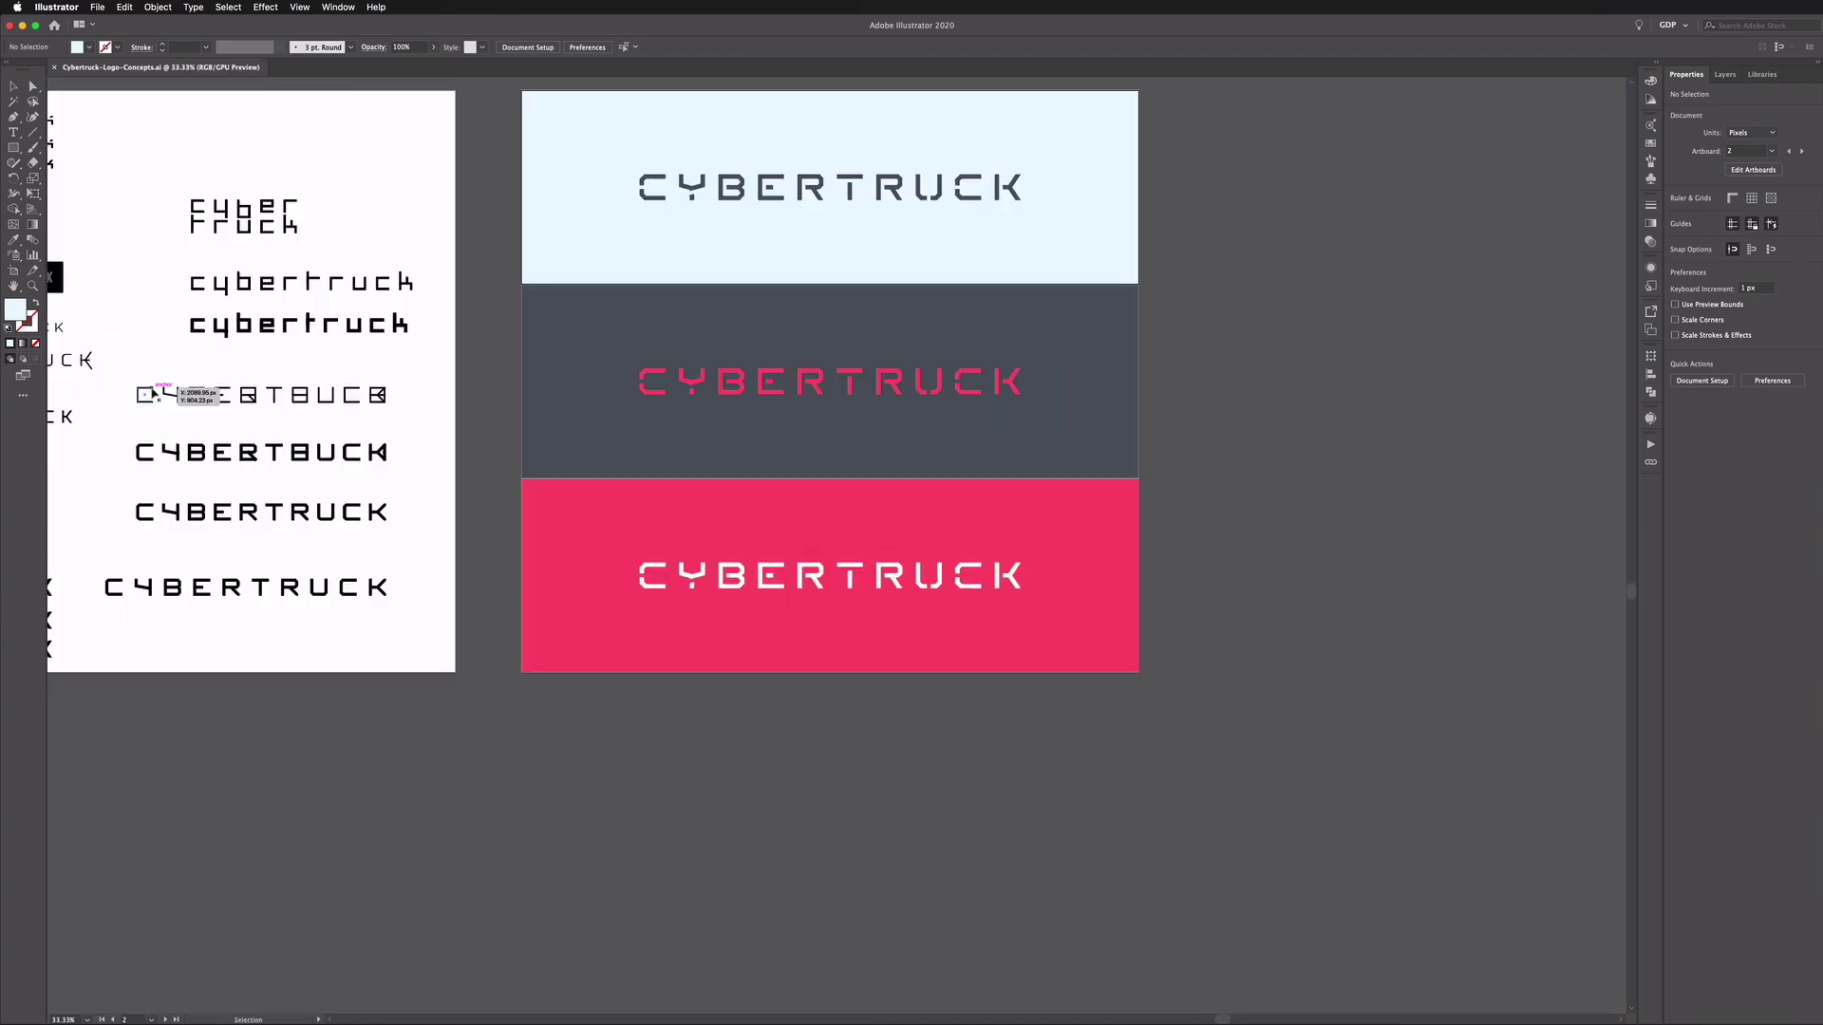
drag(181, 364, 771, 490)
drag(463, 512, 740, 534)
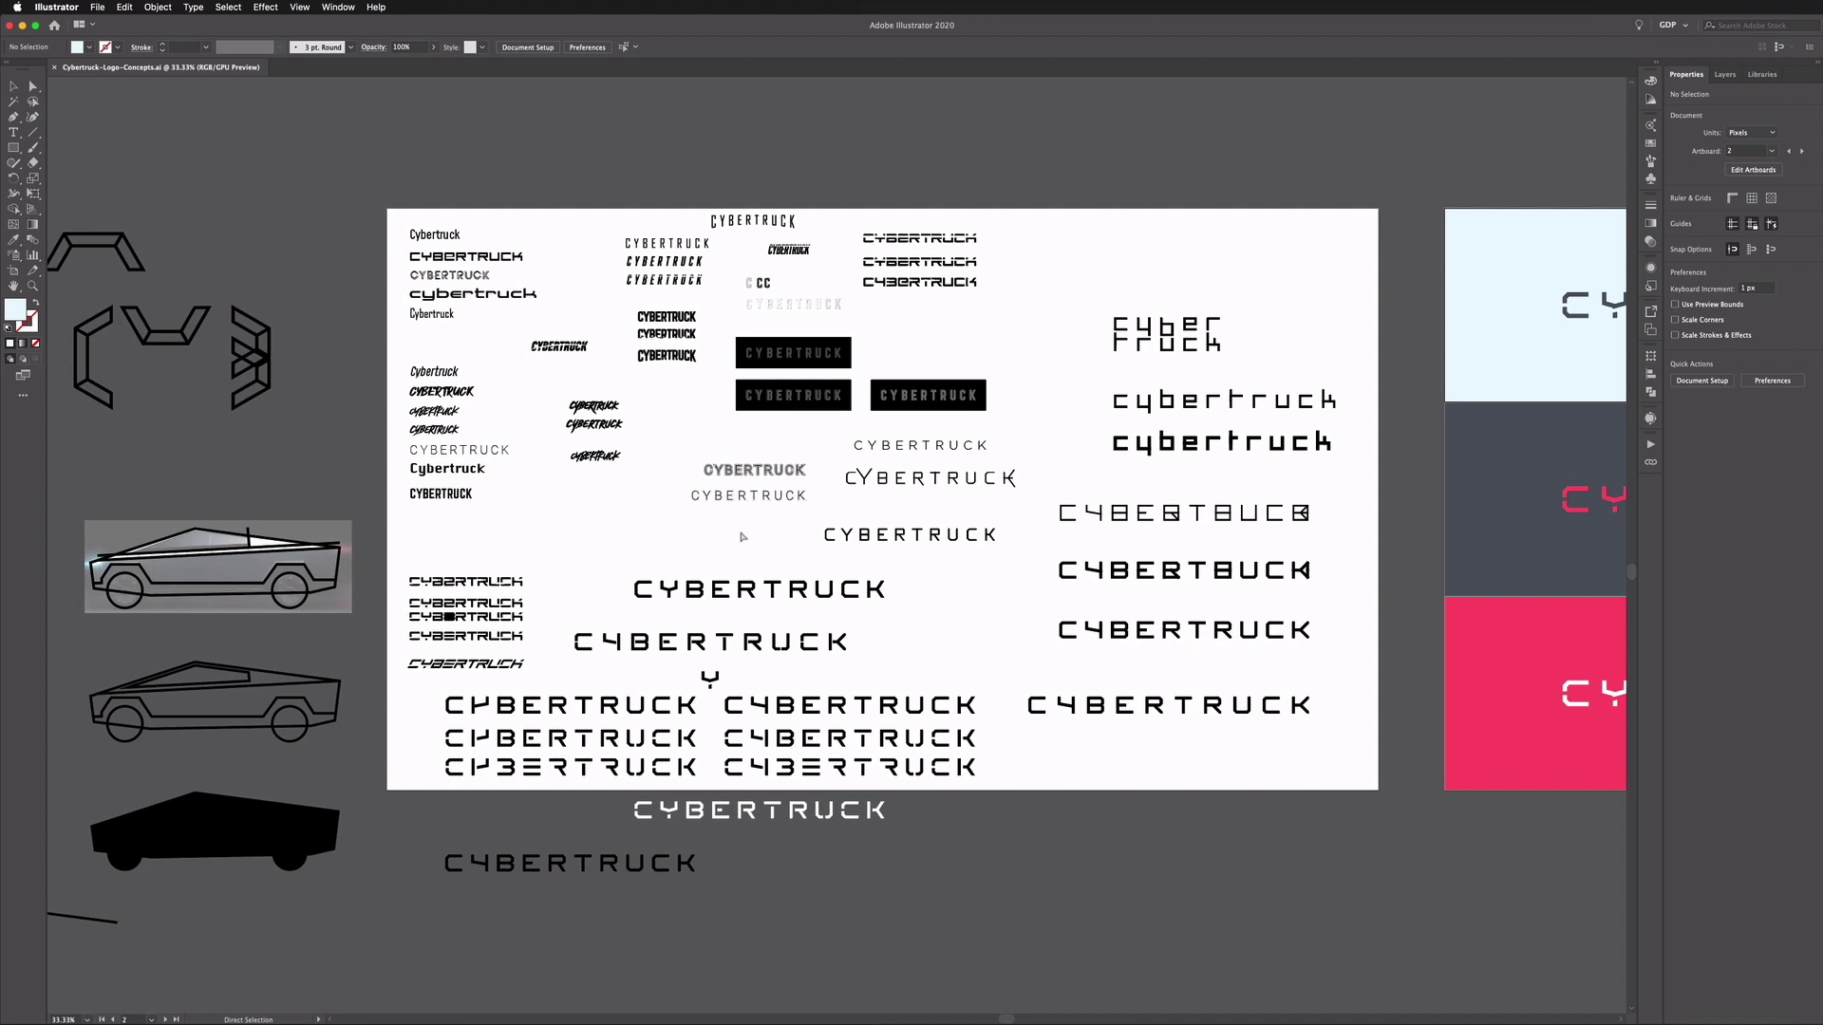
key(super+equal)
drag(446, 560, 524, 507)
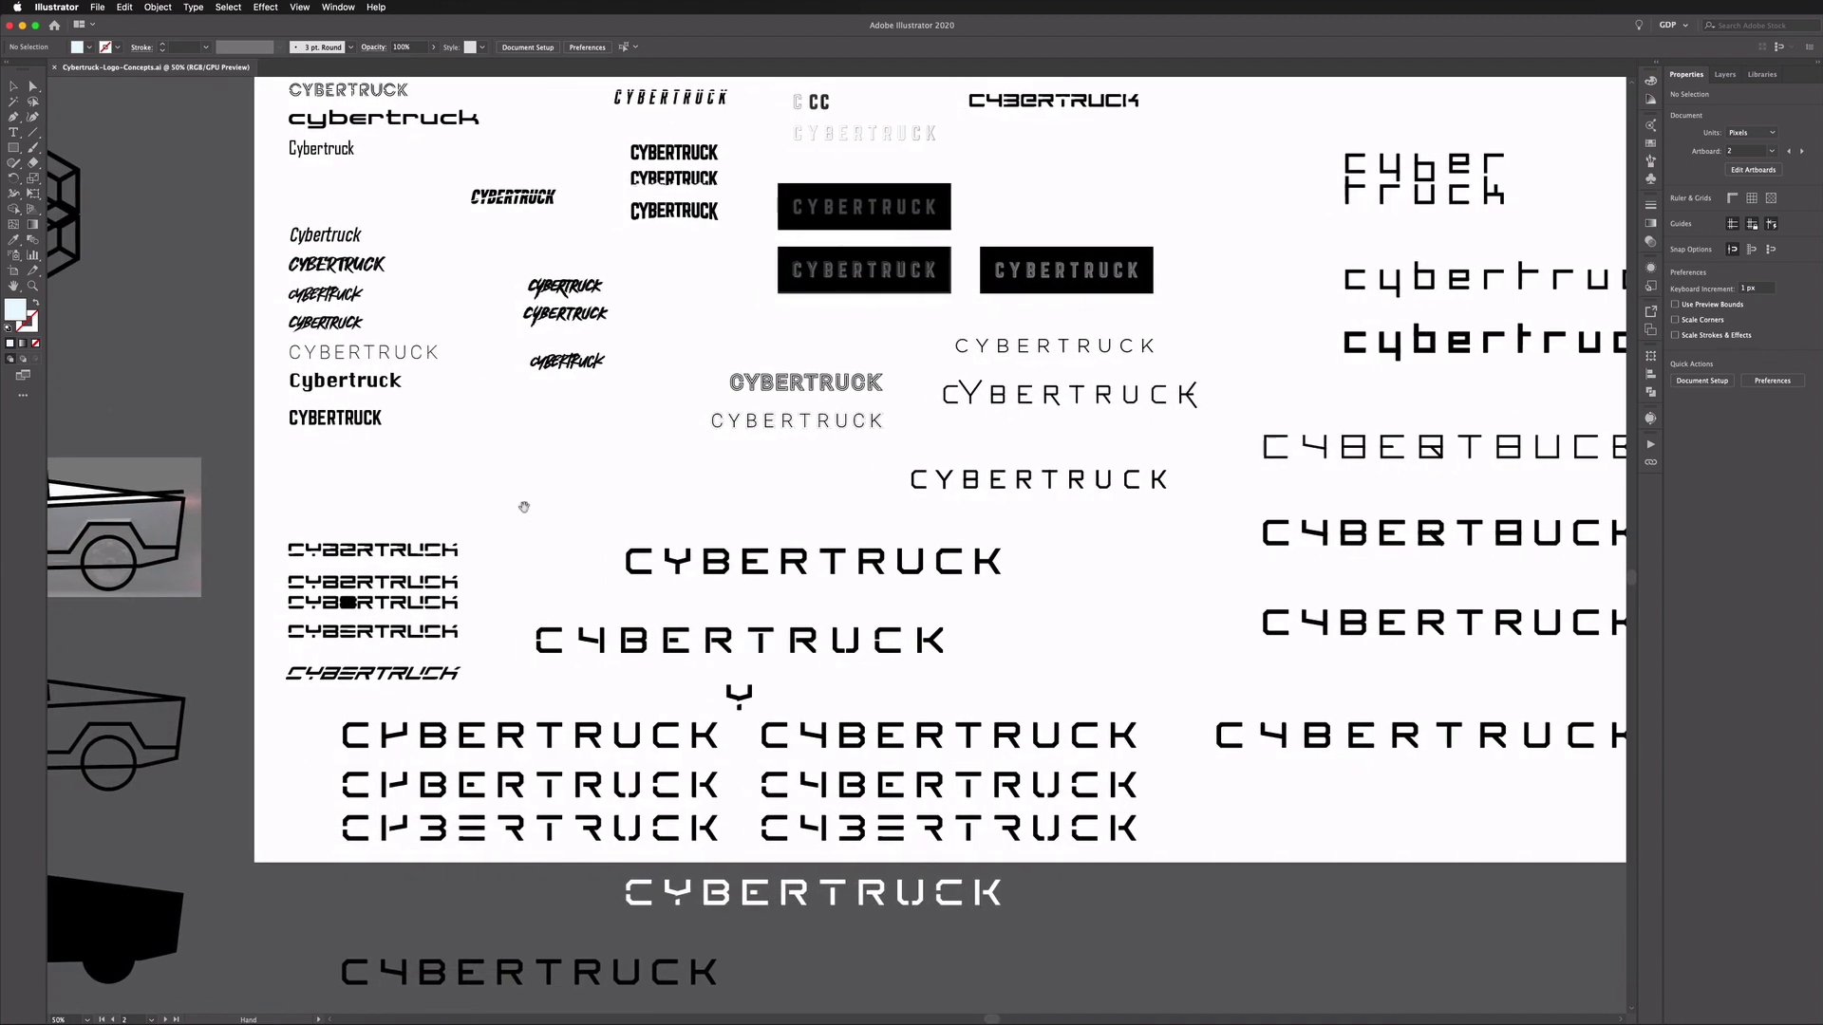
drag(358, 510, 457, 459)
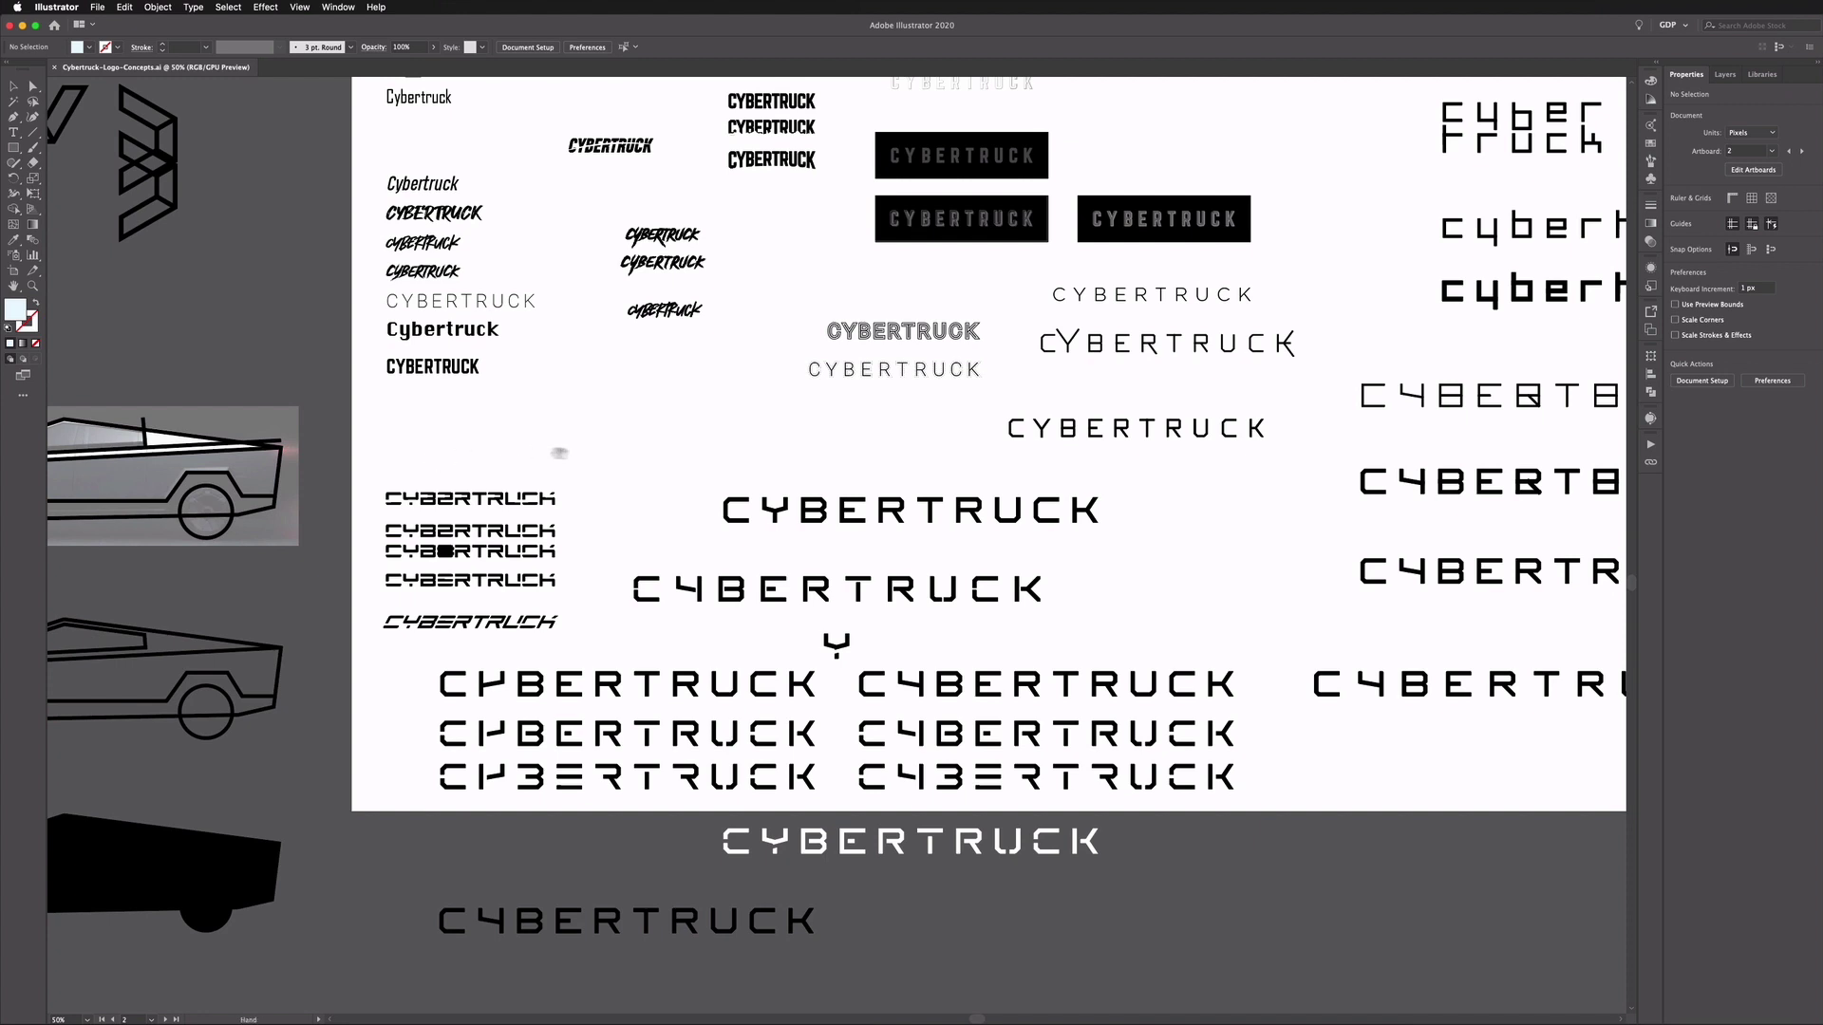
scroll(589, 439, right, 2)
scroll(878, 425, up, 3)
scroll(843, 470, left, 5)
scroll(843, 470, down, 2)
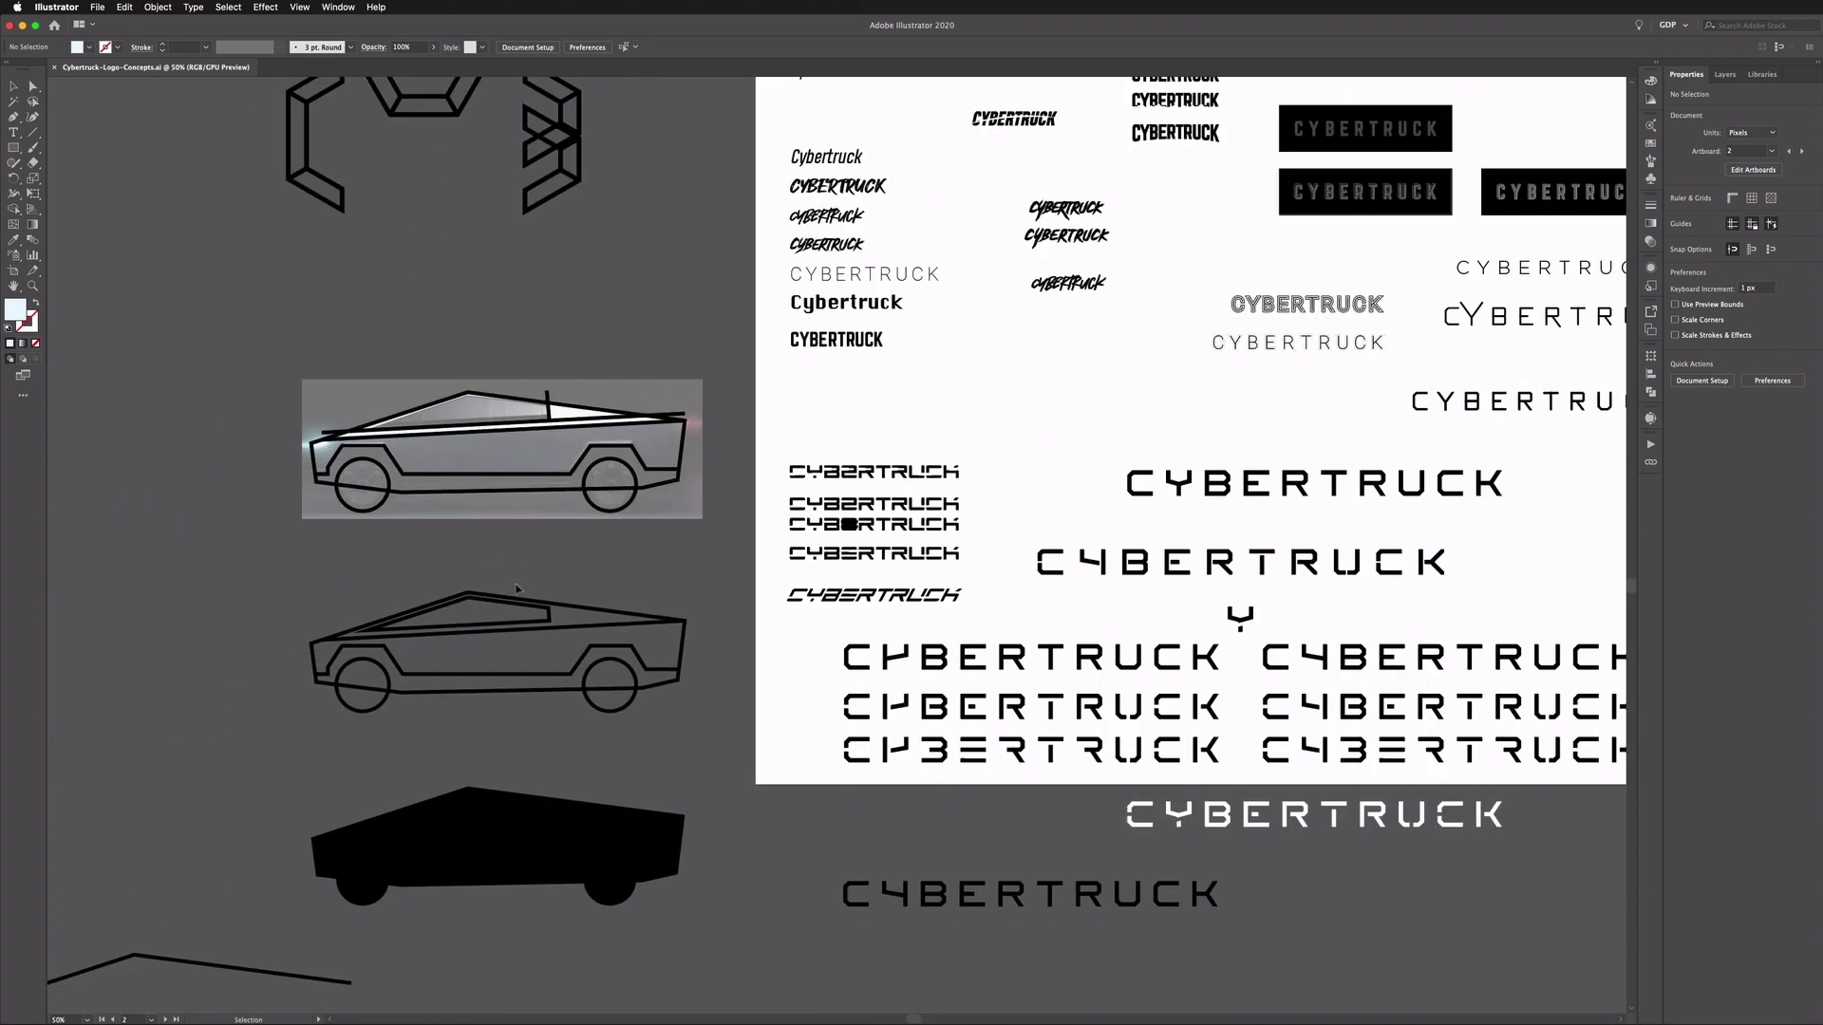
drag(658, 581, 669, 528)
scroll(771, 607, down, 2)
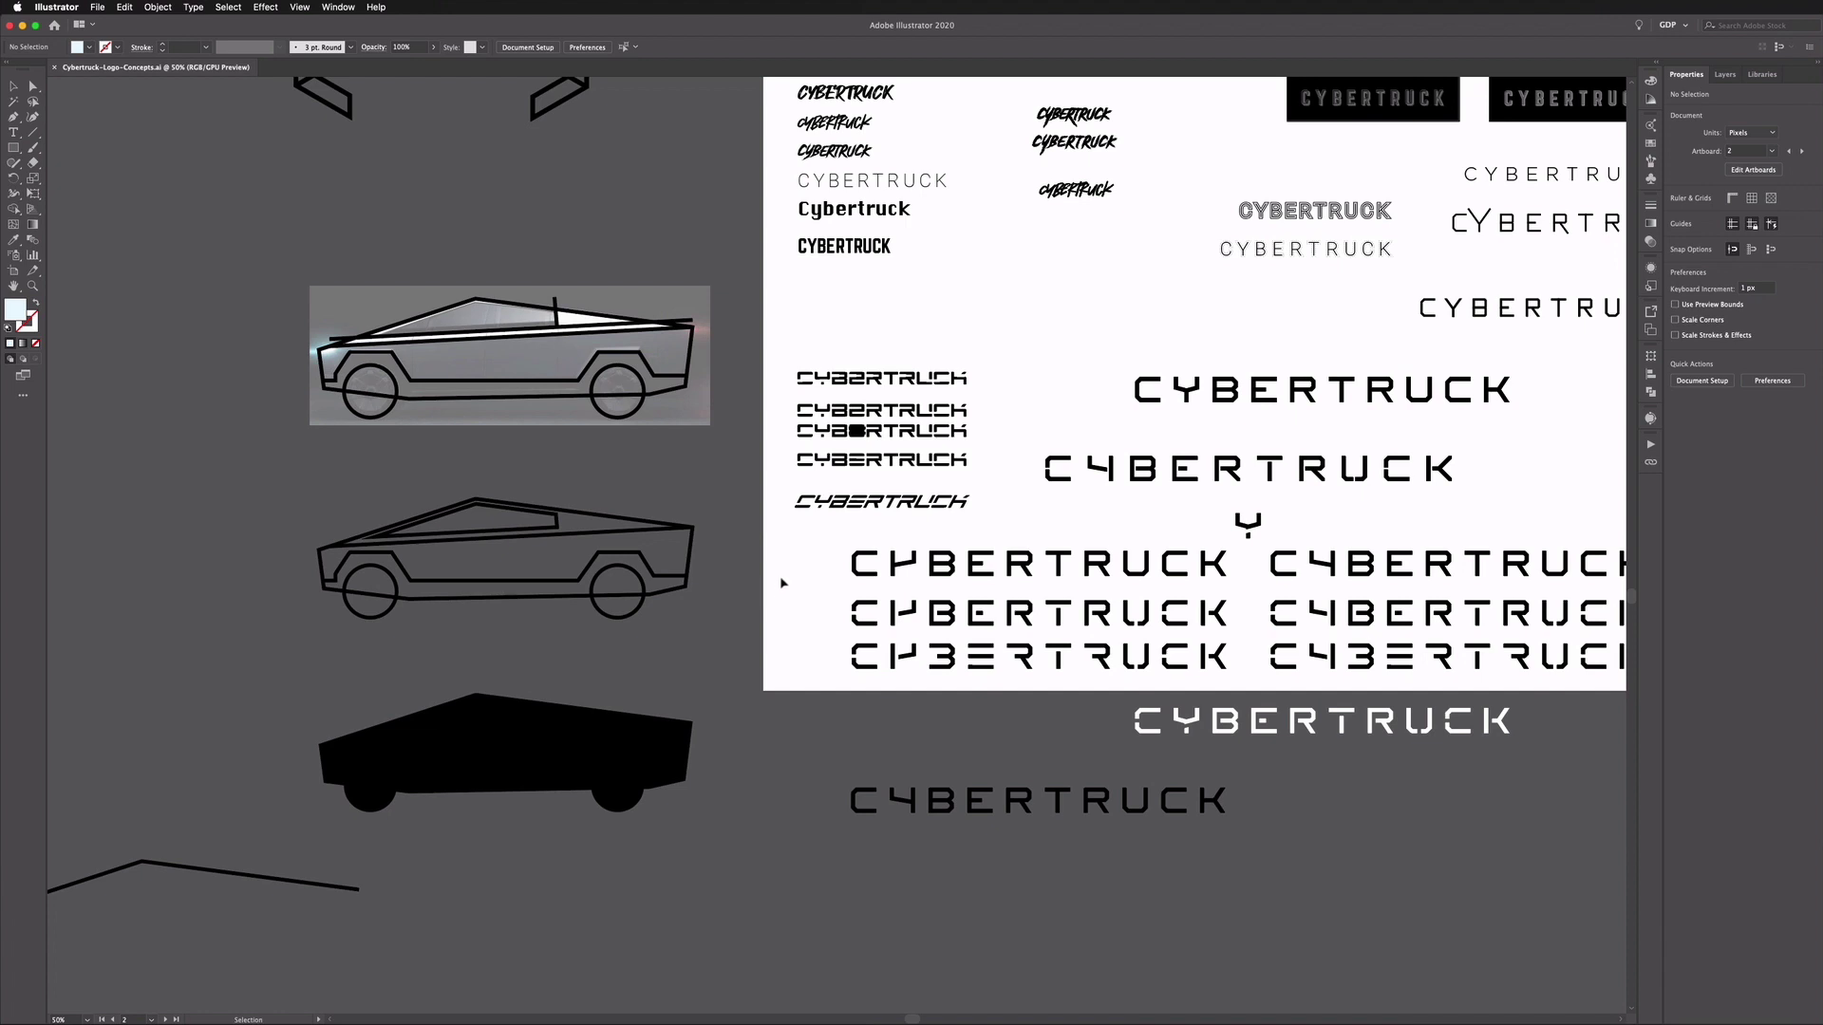
scroll(781, 581, down, 1)
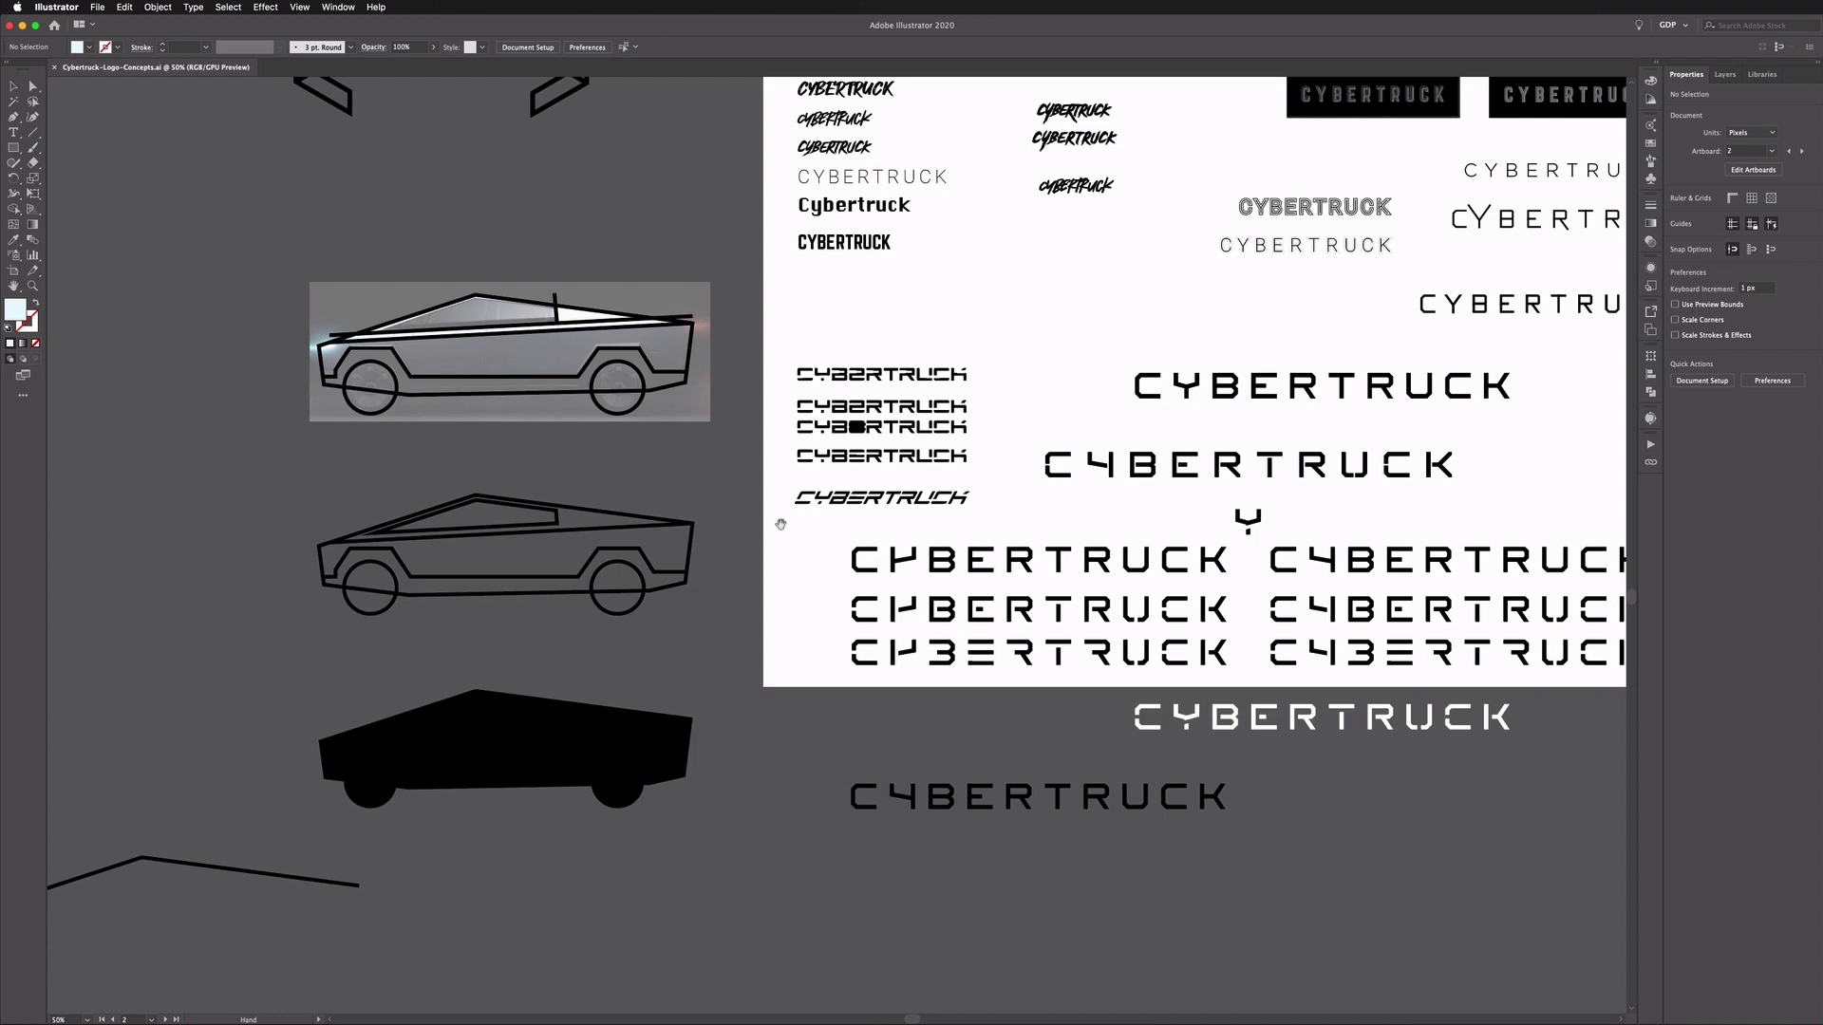
drag(780, 525, 911, 445)
click(228, 791)
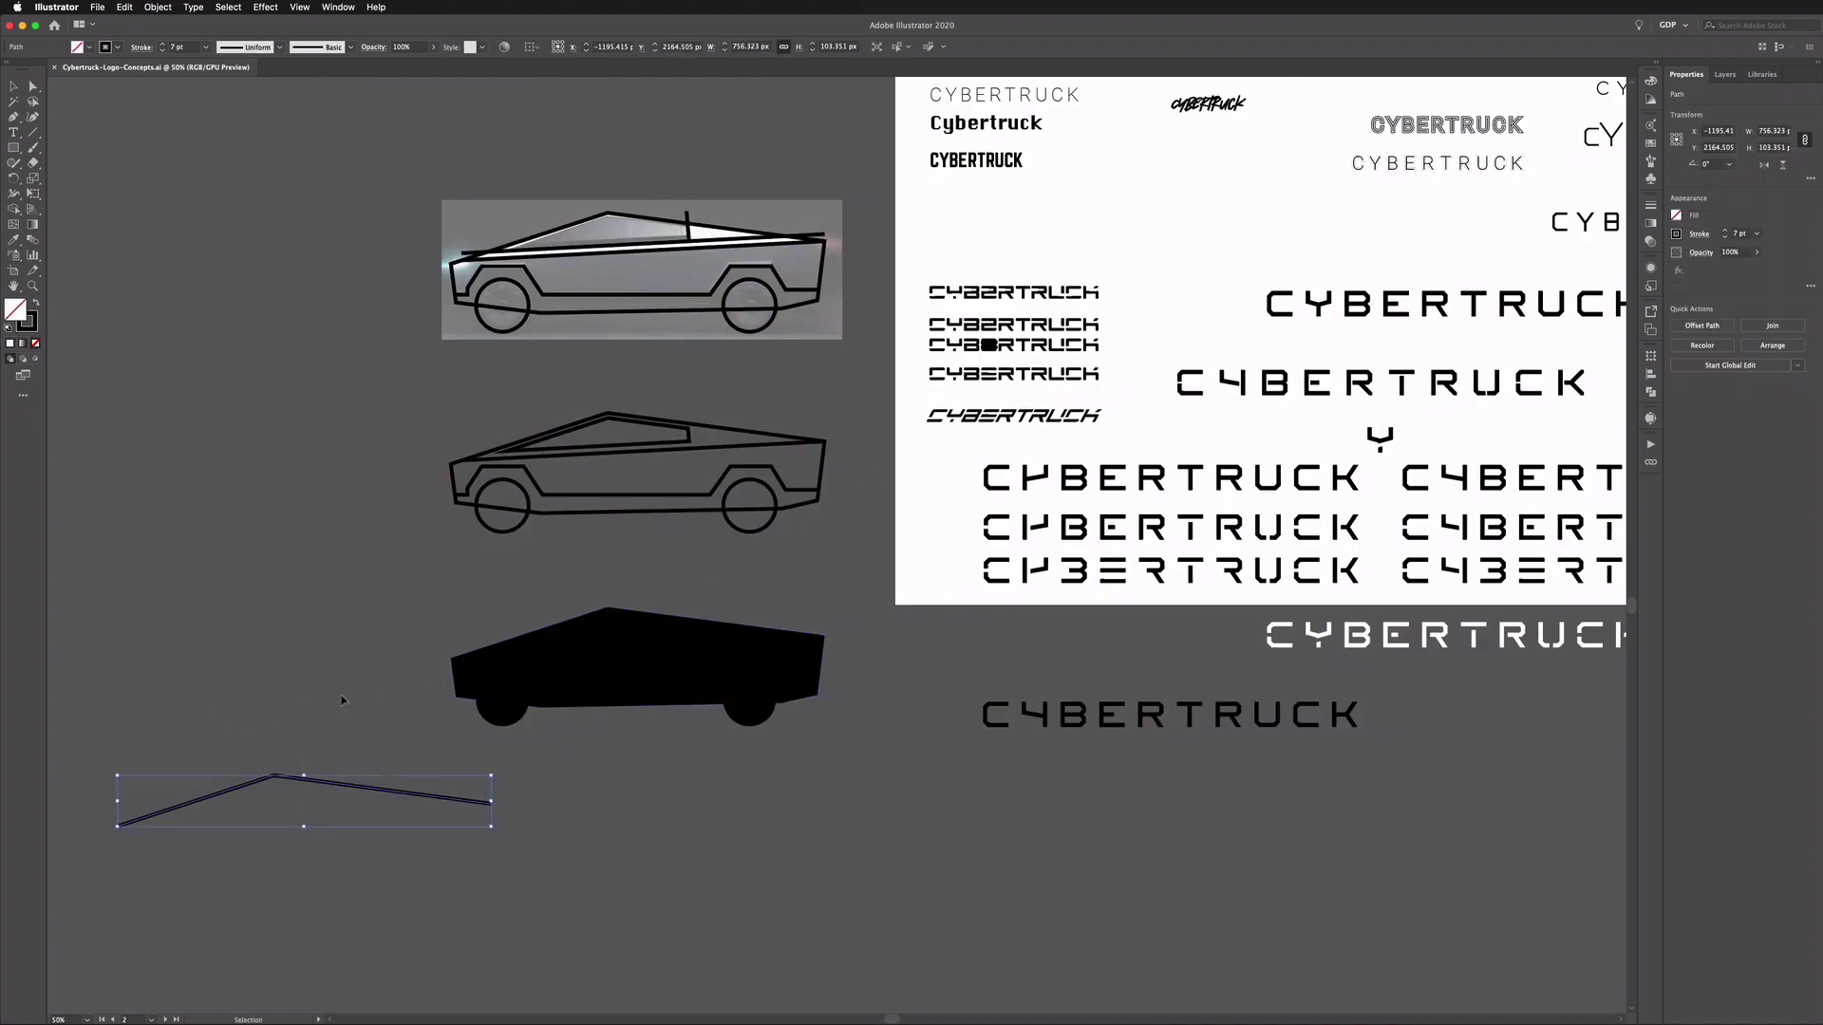
click(361, 721)
drag(767, 558, 567, 677)
drag(674, 509, 583, 580)
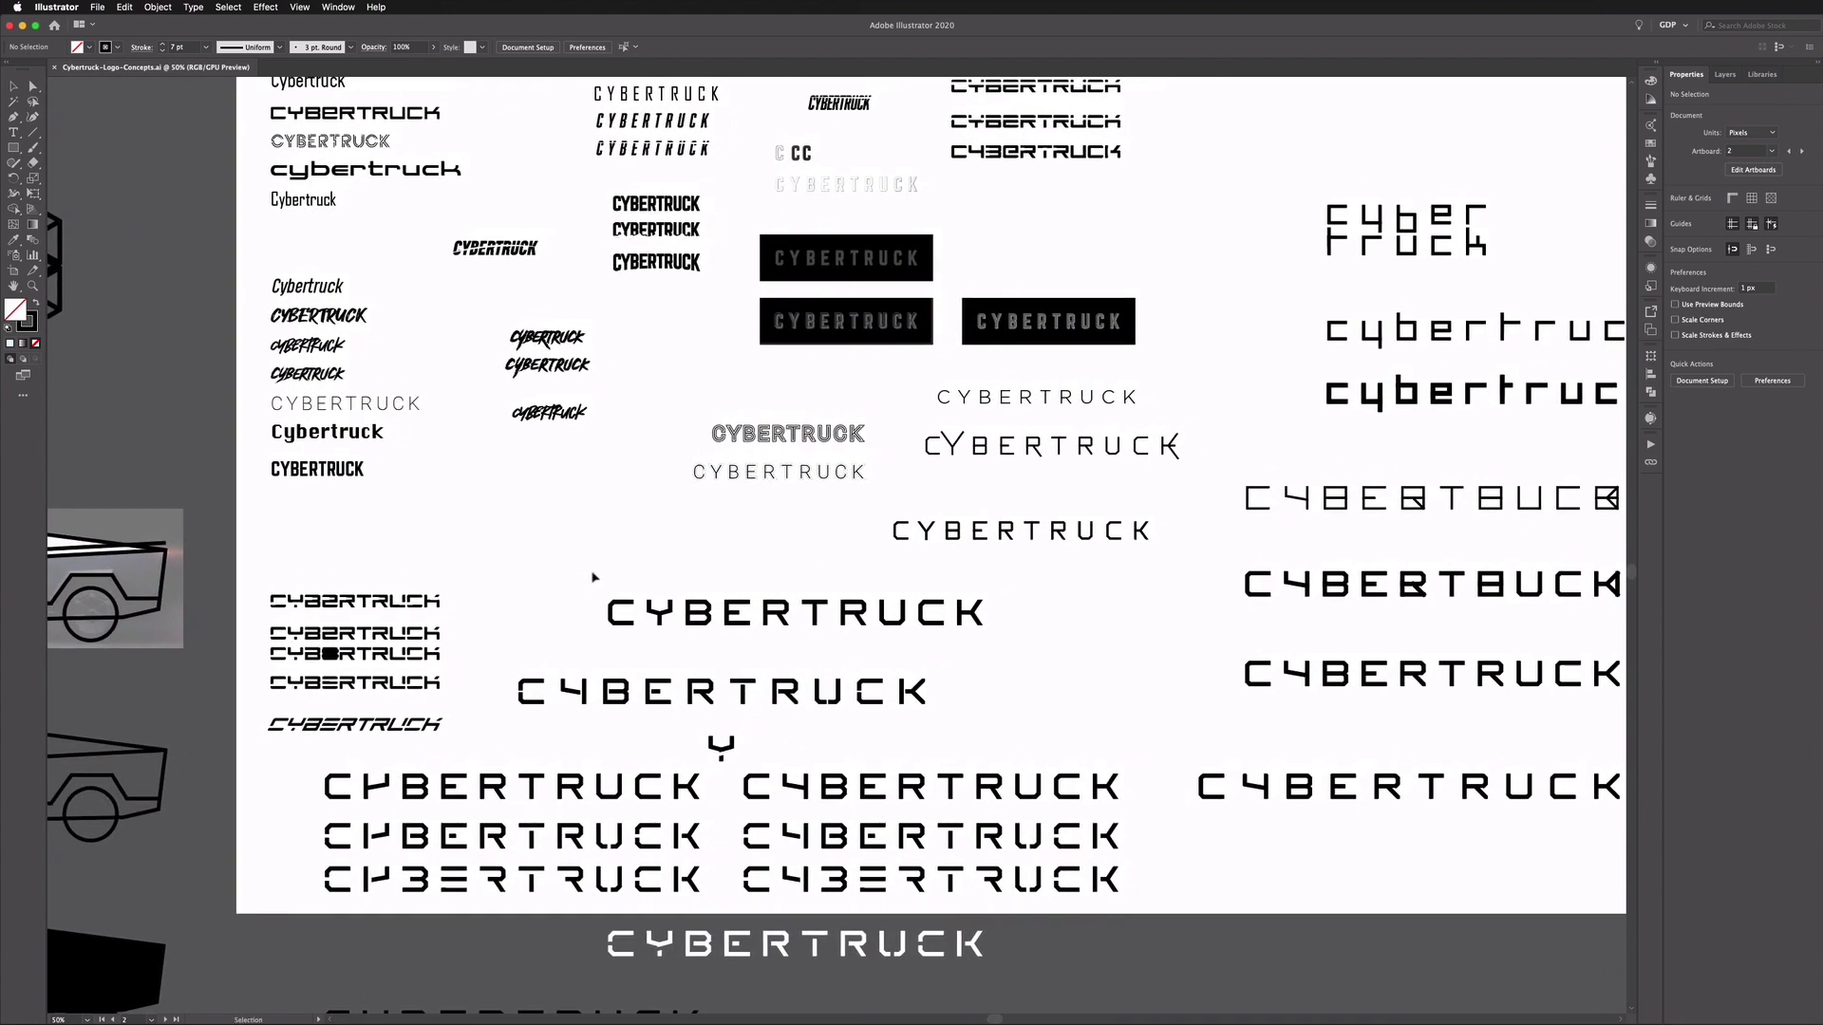
drag(670, 558, 606, 688)
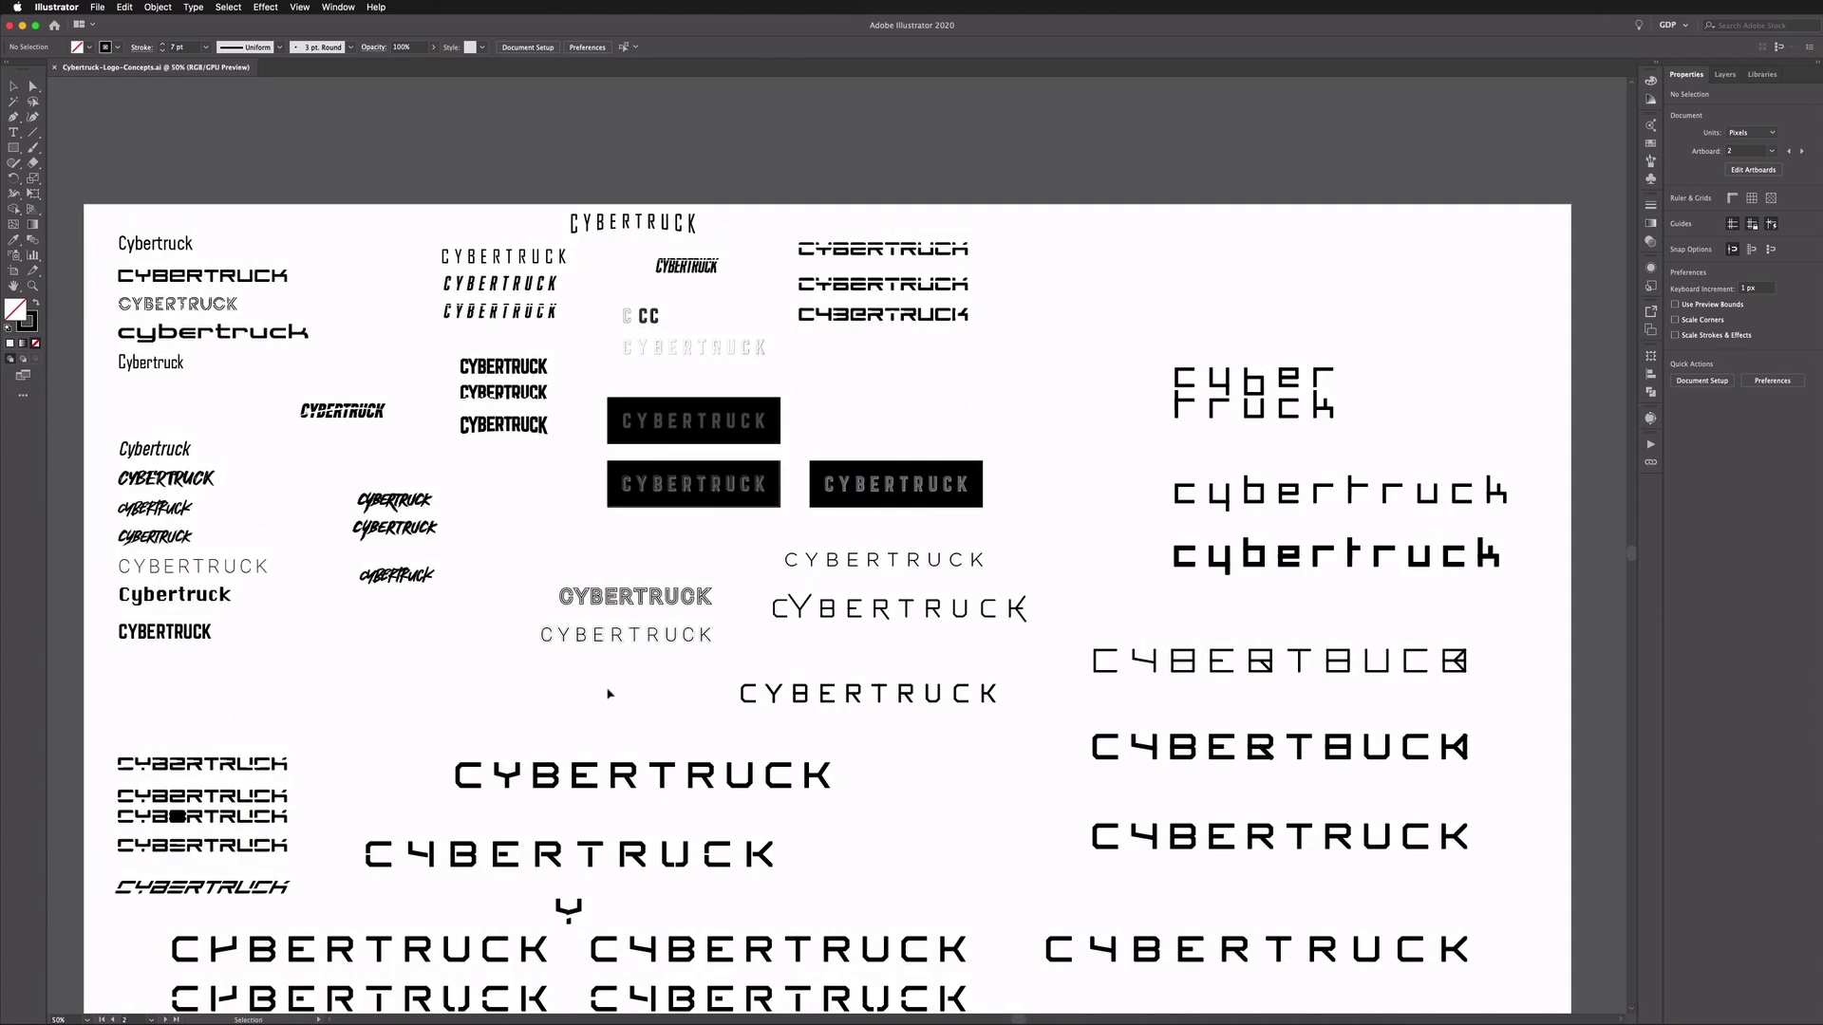
key(super+equal)
key(super+equal)
key(super+equal)
scroll(549, 627, up, 3)
scroll(1184, 455, right, 10)
scroll(840, 472, right, 6)
scroll(840, 471, down, 5)
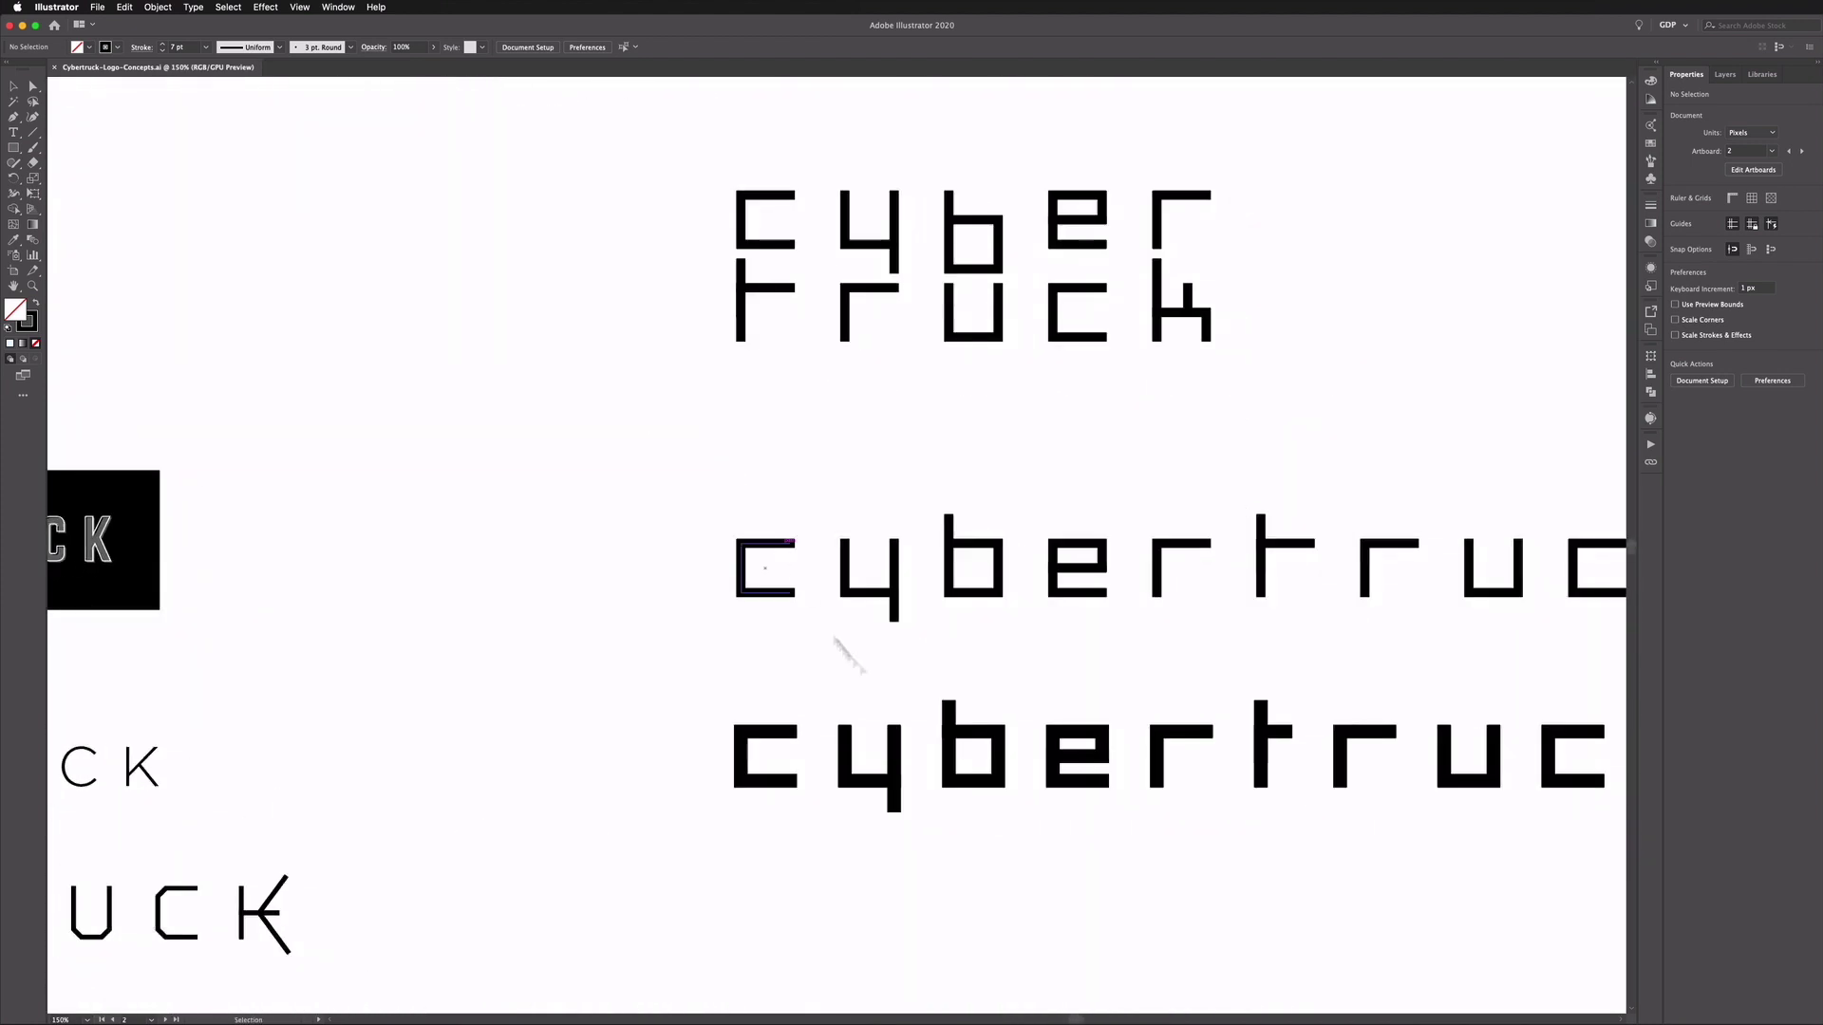
key(super+minus)
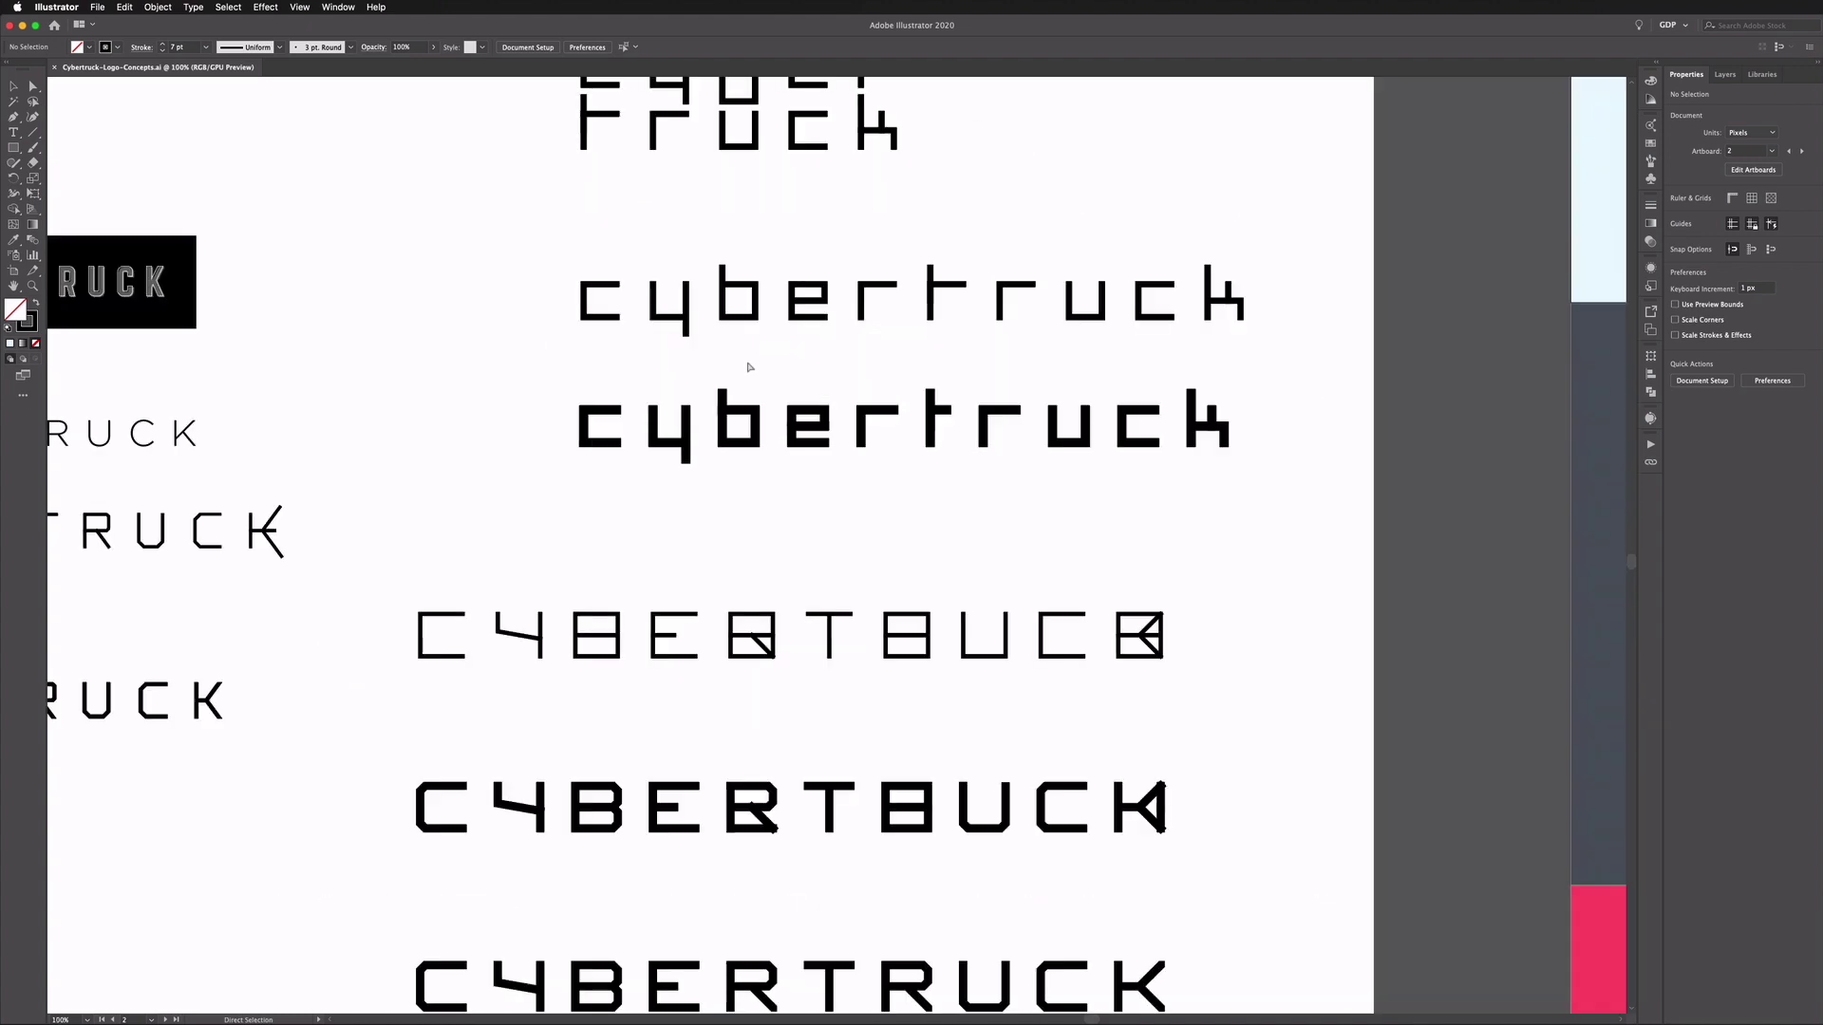
drag(625, 522, 757, 353)
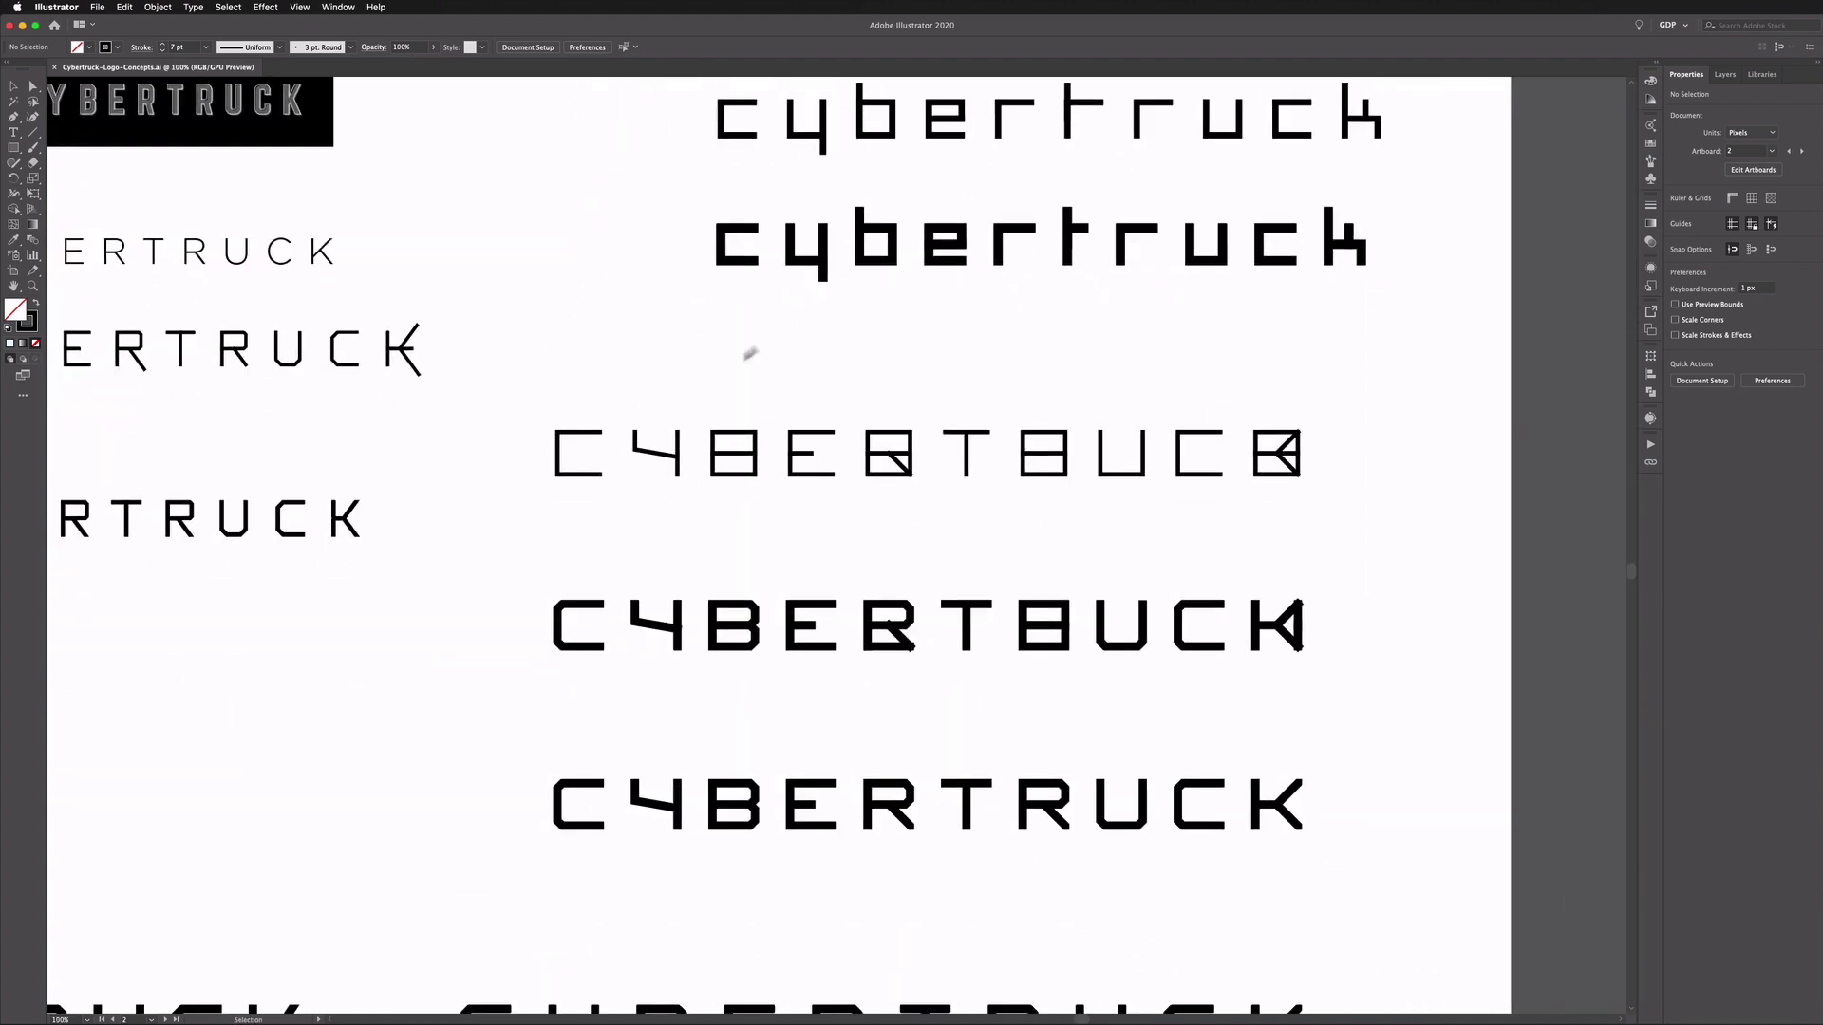
drag(411, 688, 566, 460)
drag(395, 594, 485, 342)
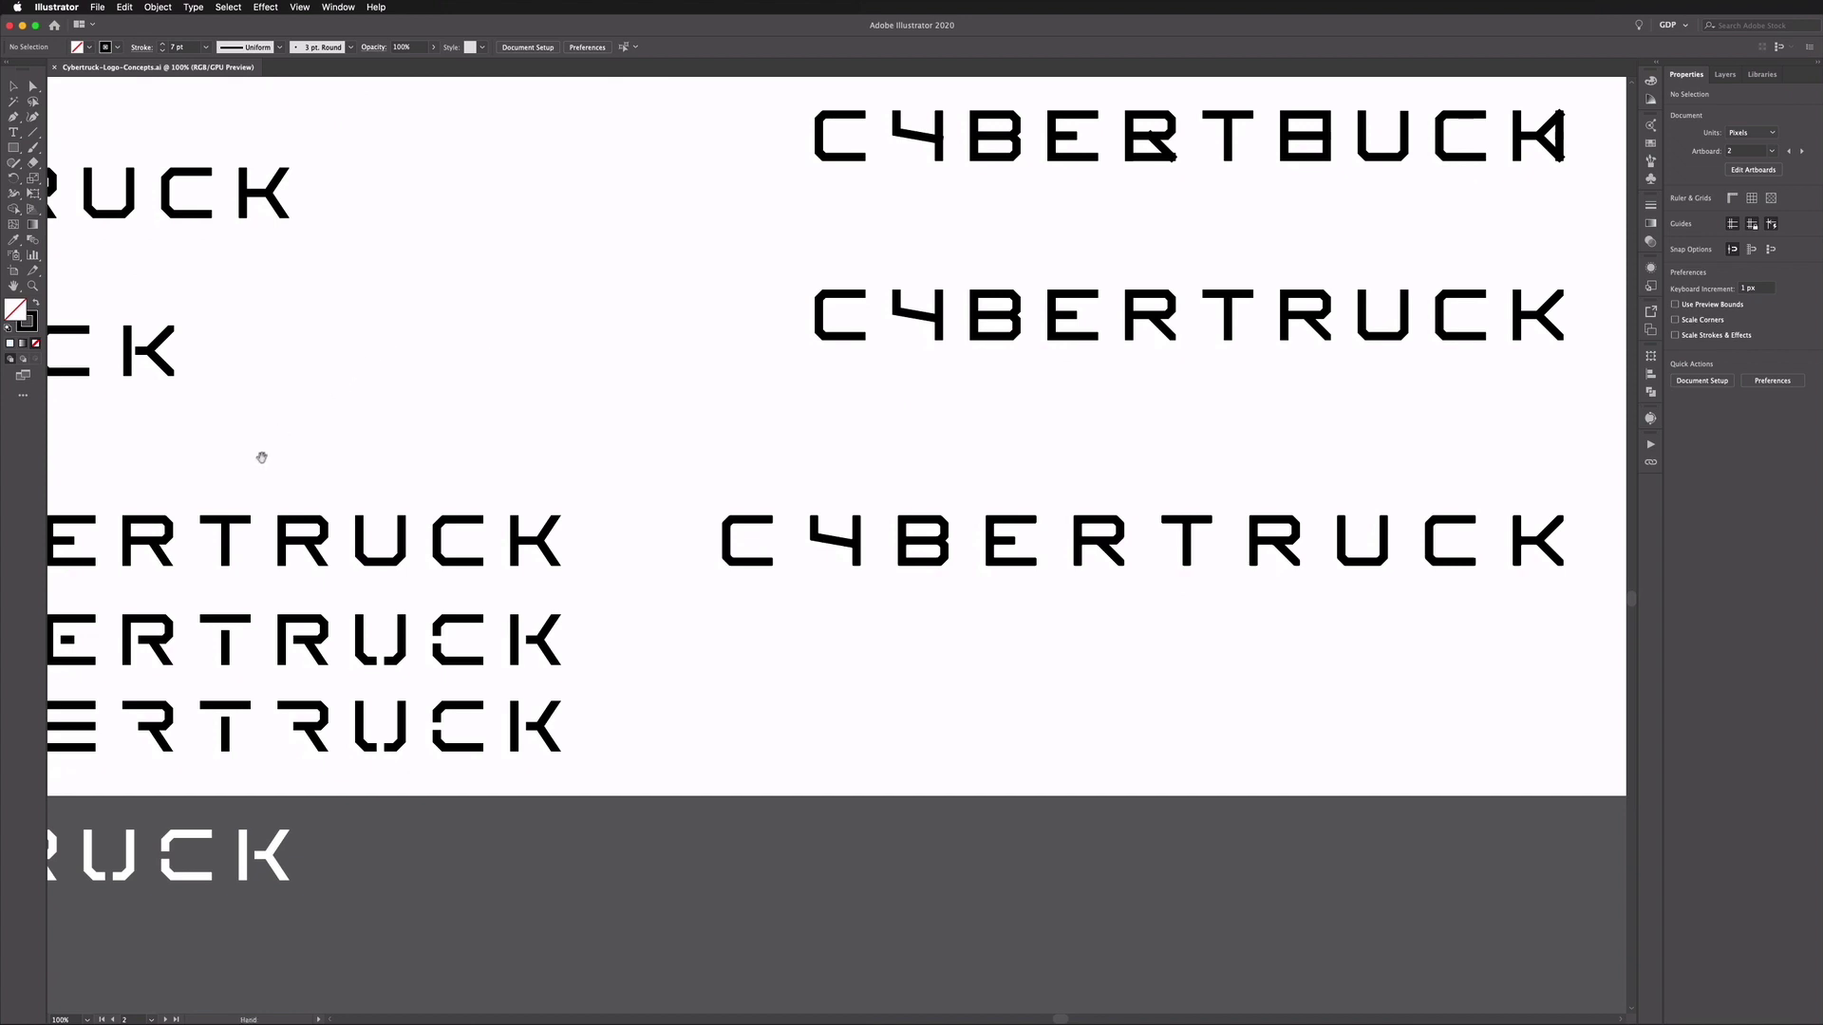
drag(258, 459, 570, 460)
drag(375, 460, 889, 505)
drag(508, 486, 678, 484)
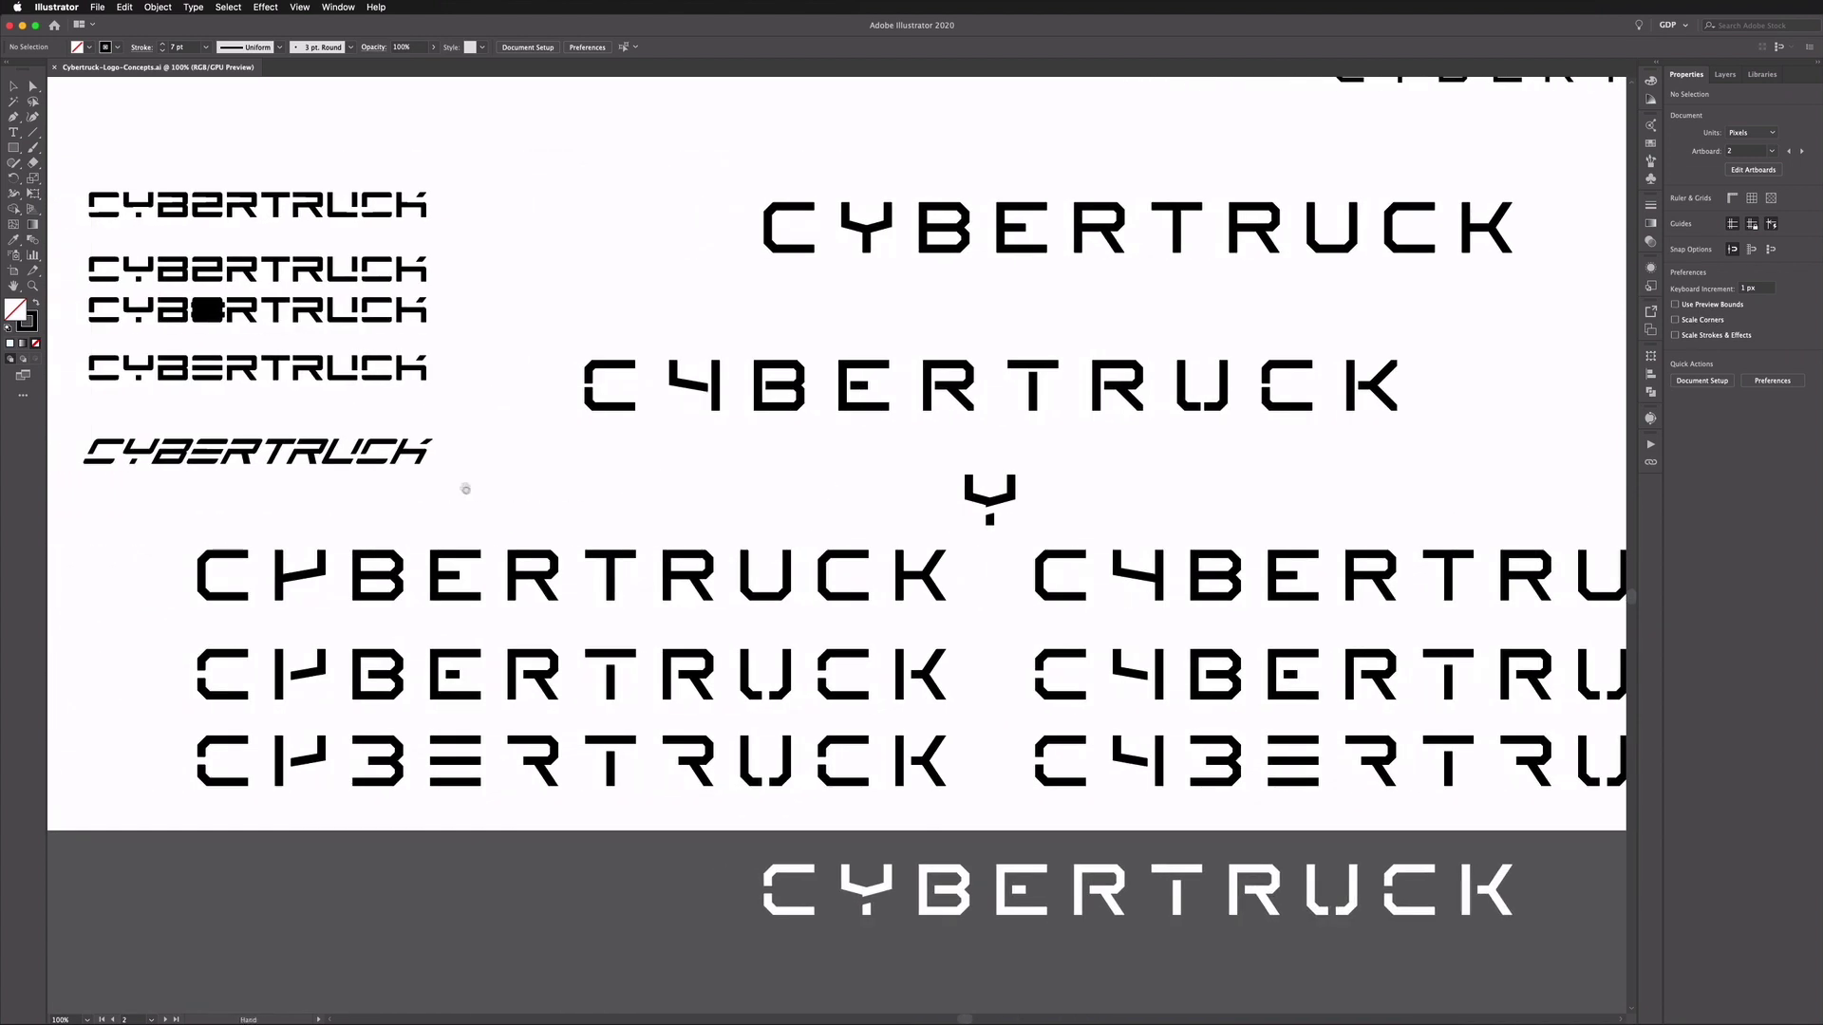
drag(501, 491, 683, 491)
scroll(789, 350, up, 10)
drag(788, 347, 1078, 594)
Step: Select the three brush-style logos, zoom in on them, then clear the selection
key(a)
key(v)
key(super+equal)
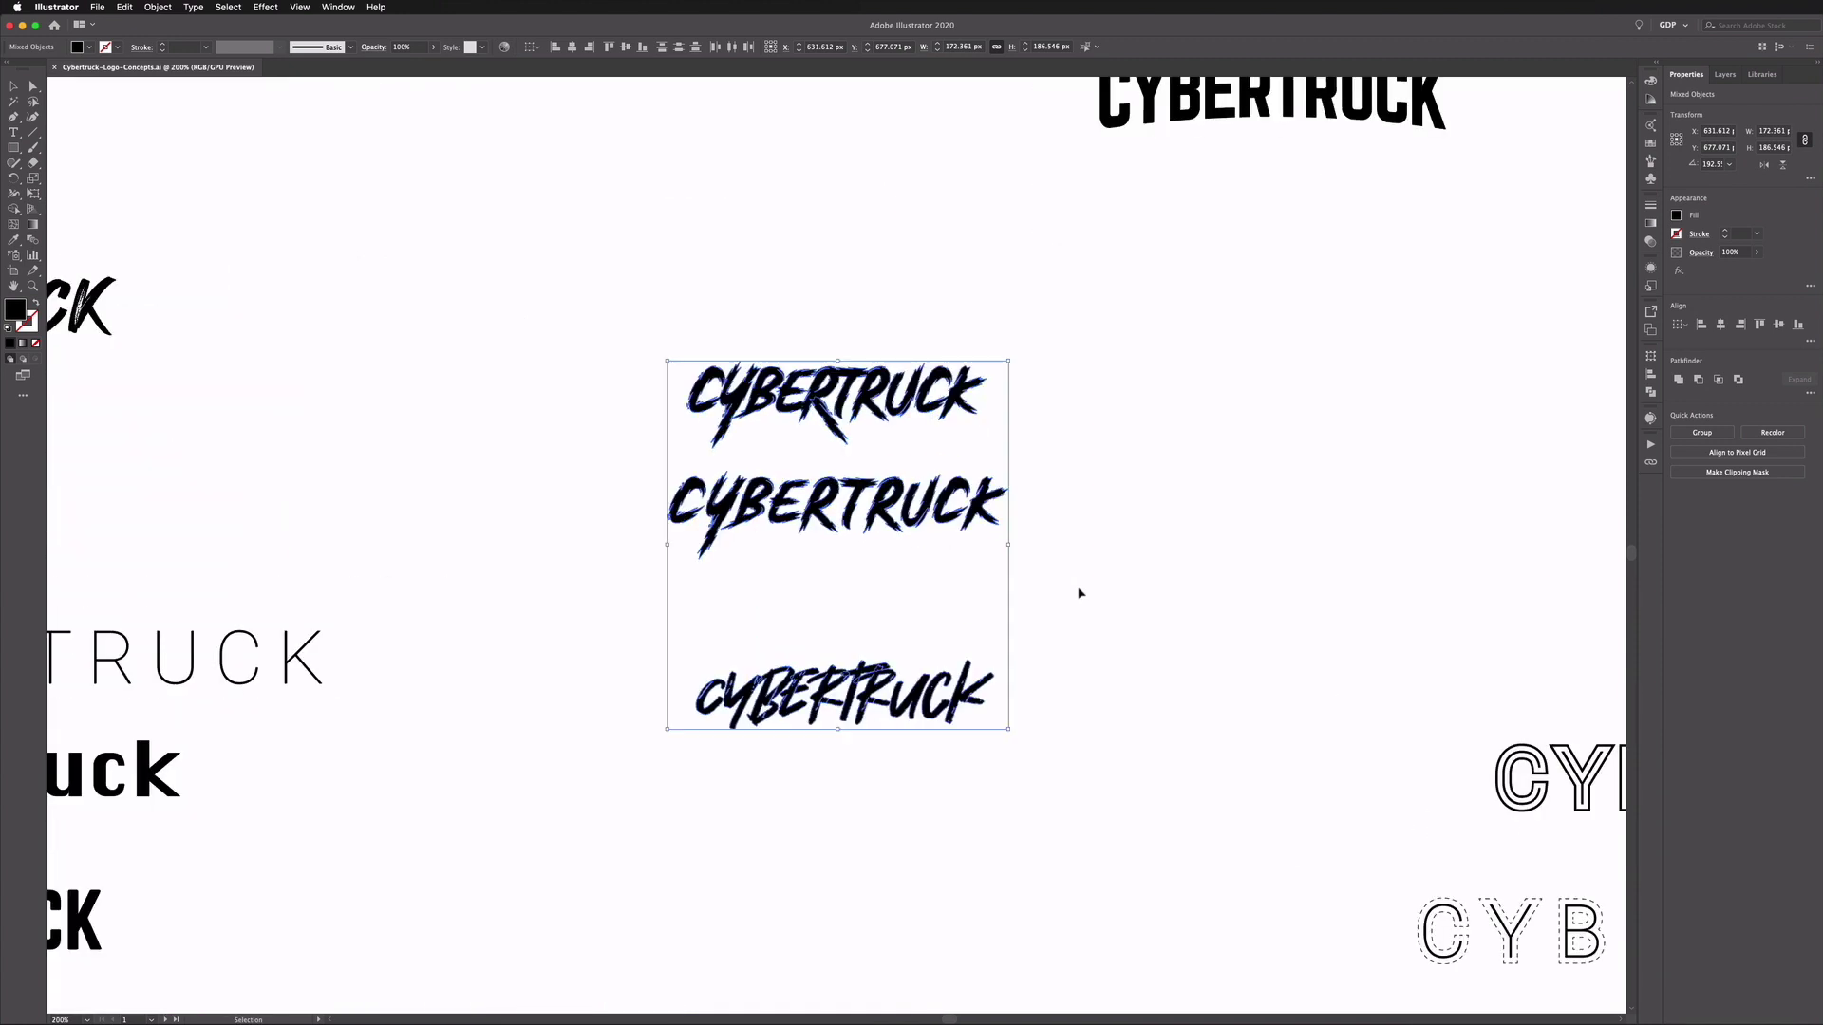
click(1080, 593)
scroll(1126, 586, up, 5)
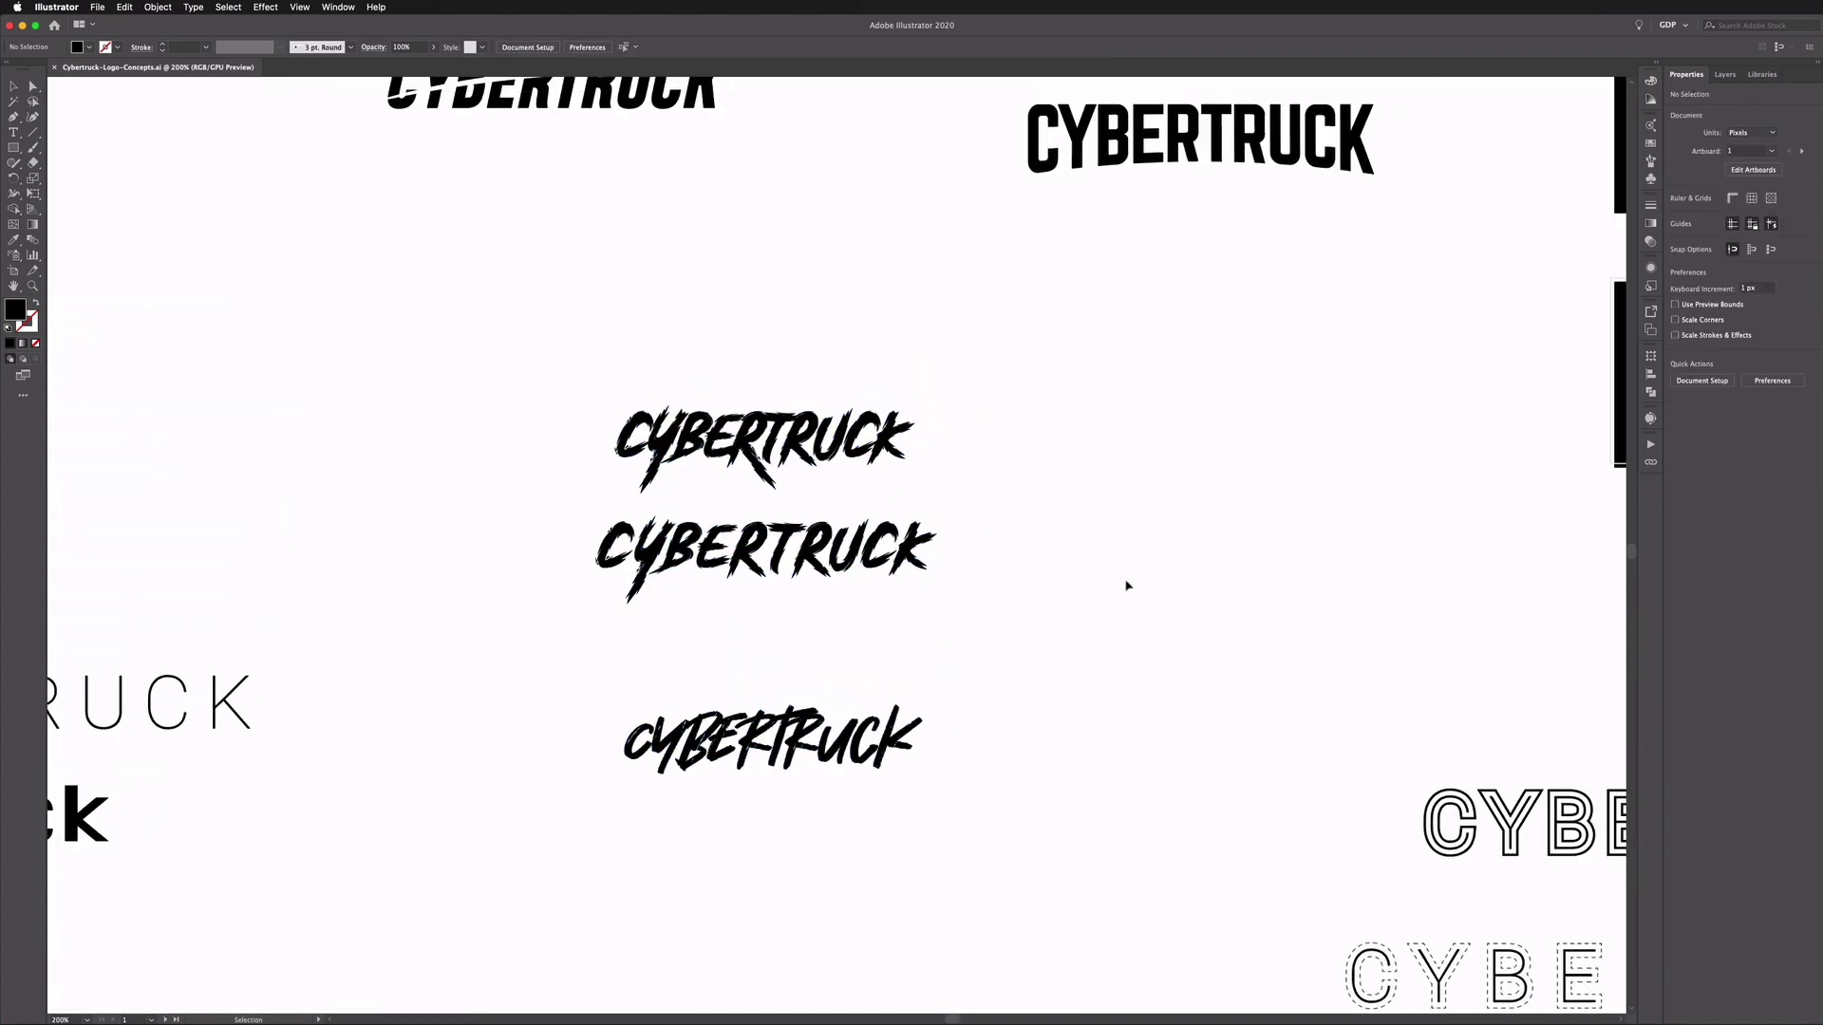
Step: Pan past the other logo variants to the light blue, dark grey and pink artboards
drag(700, 354, 817, 519)
drag(879, 367, 575, 381)
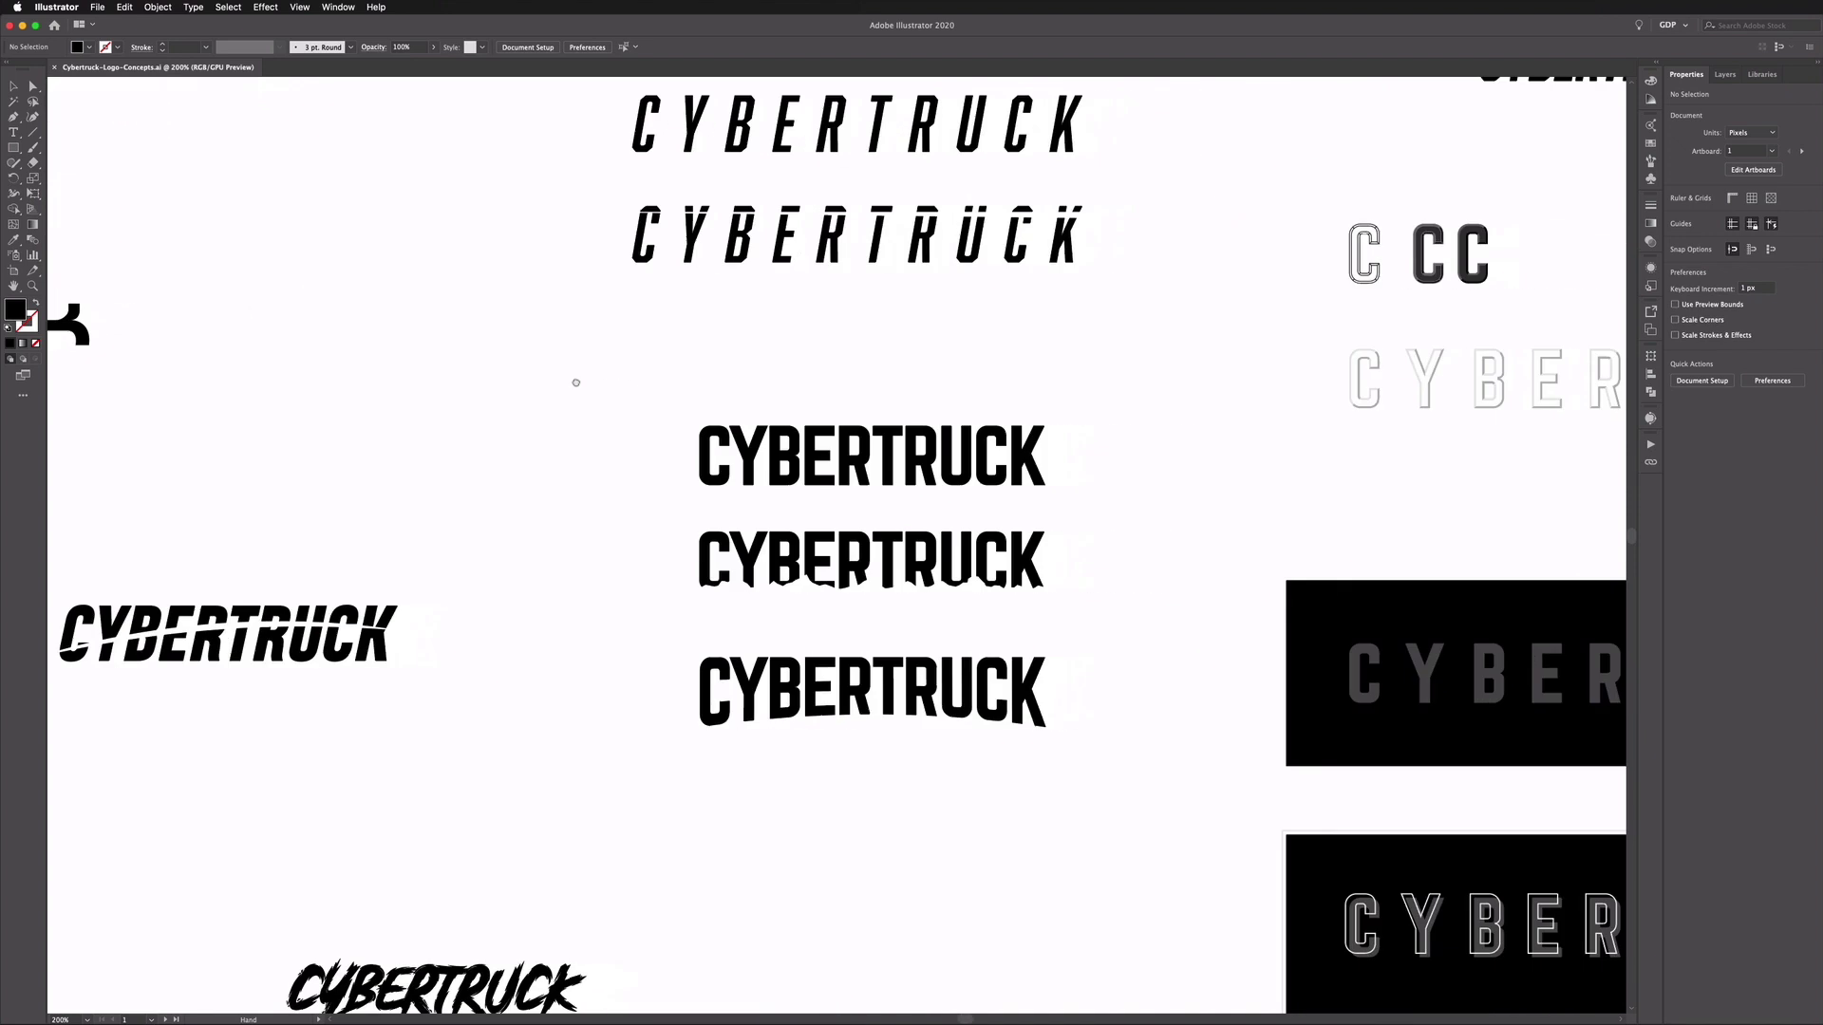
scroll(576, 387, down, 5)
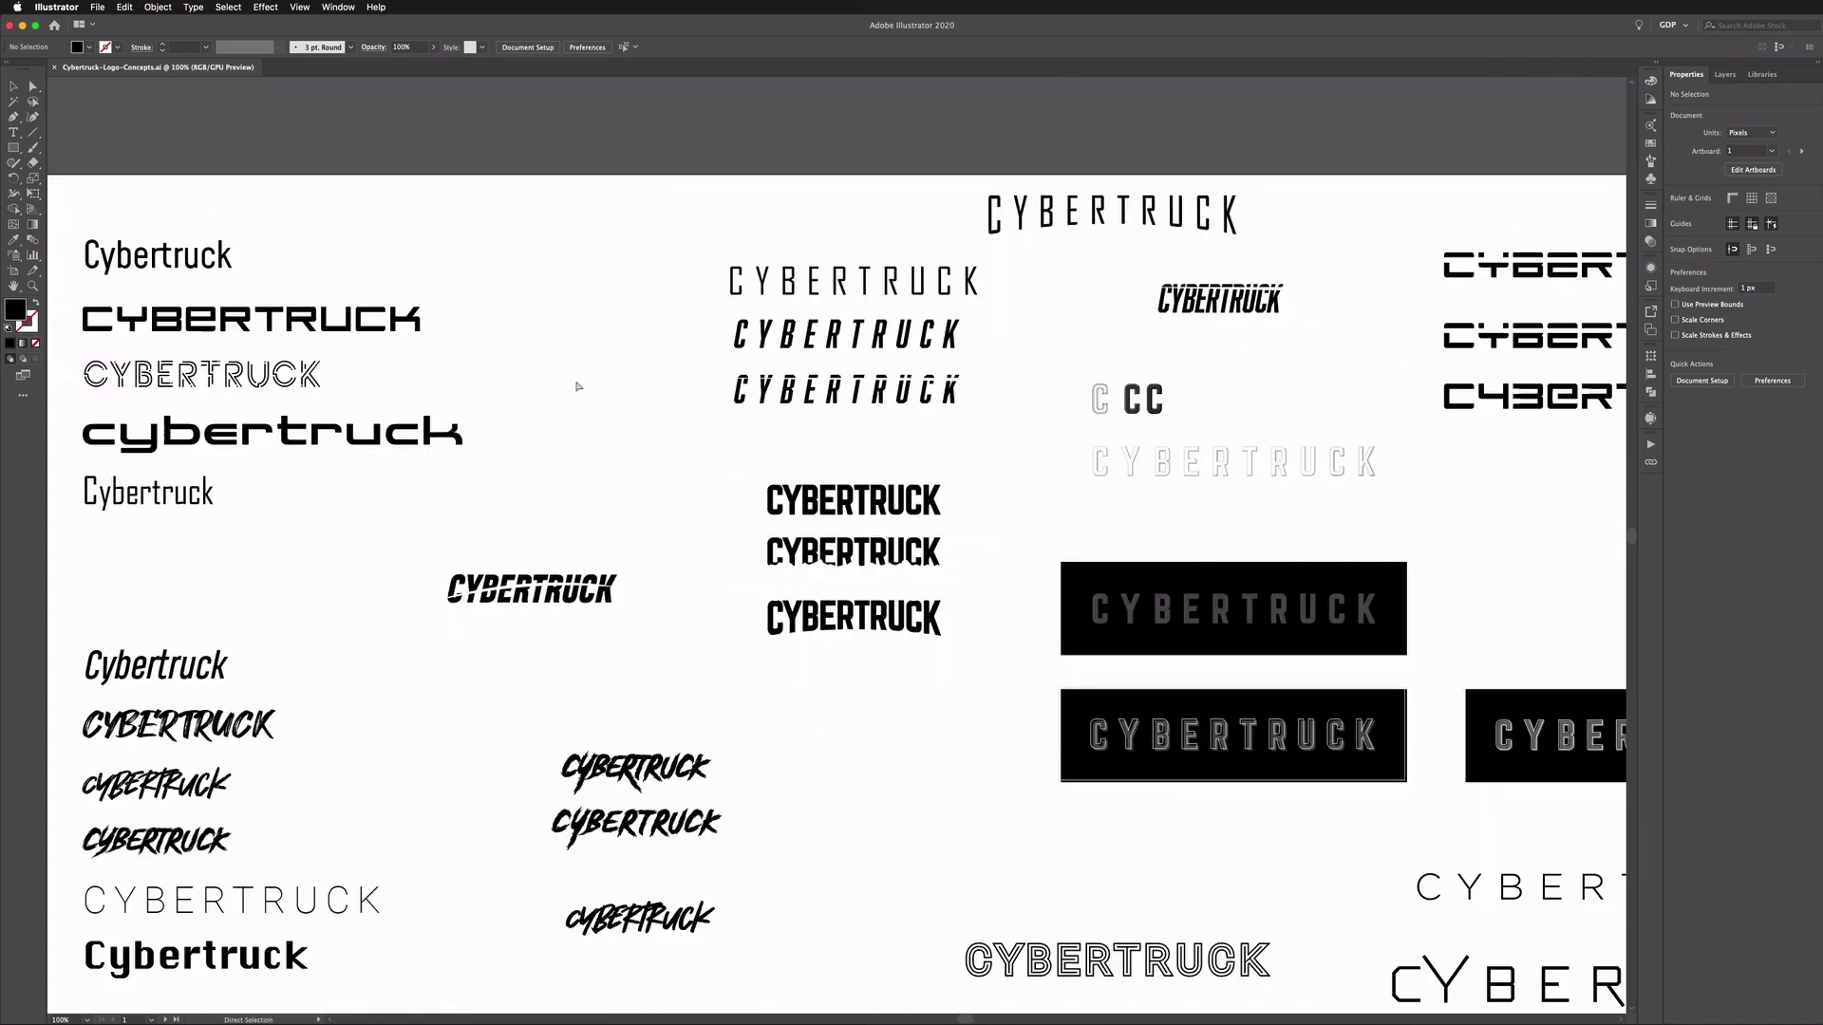
drag(861, 686, 553, 435)
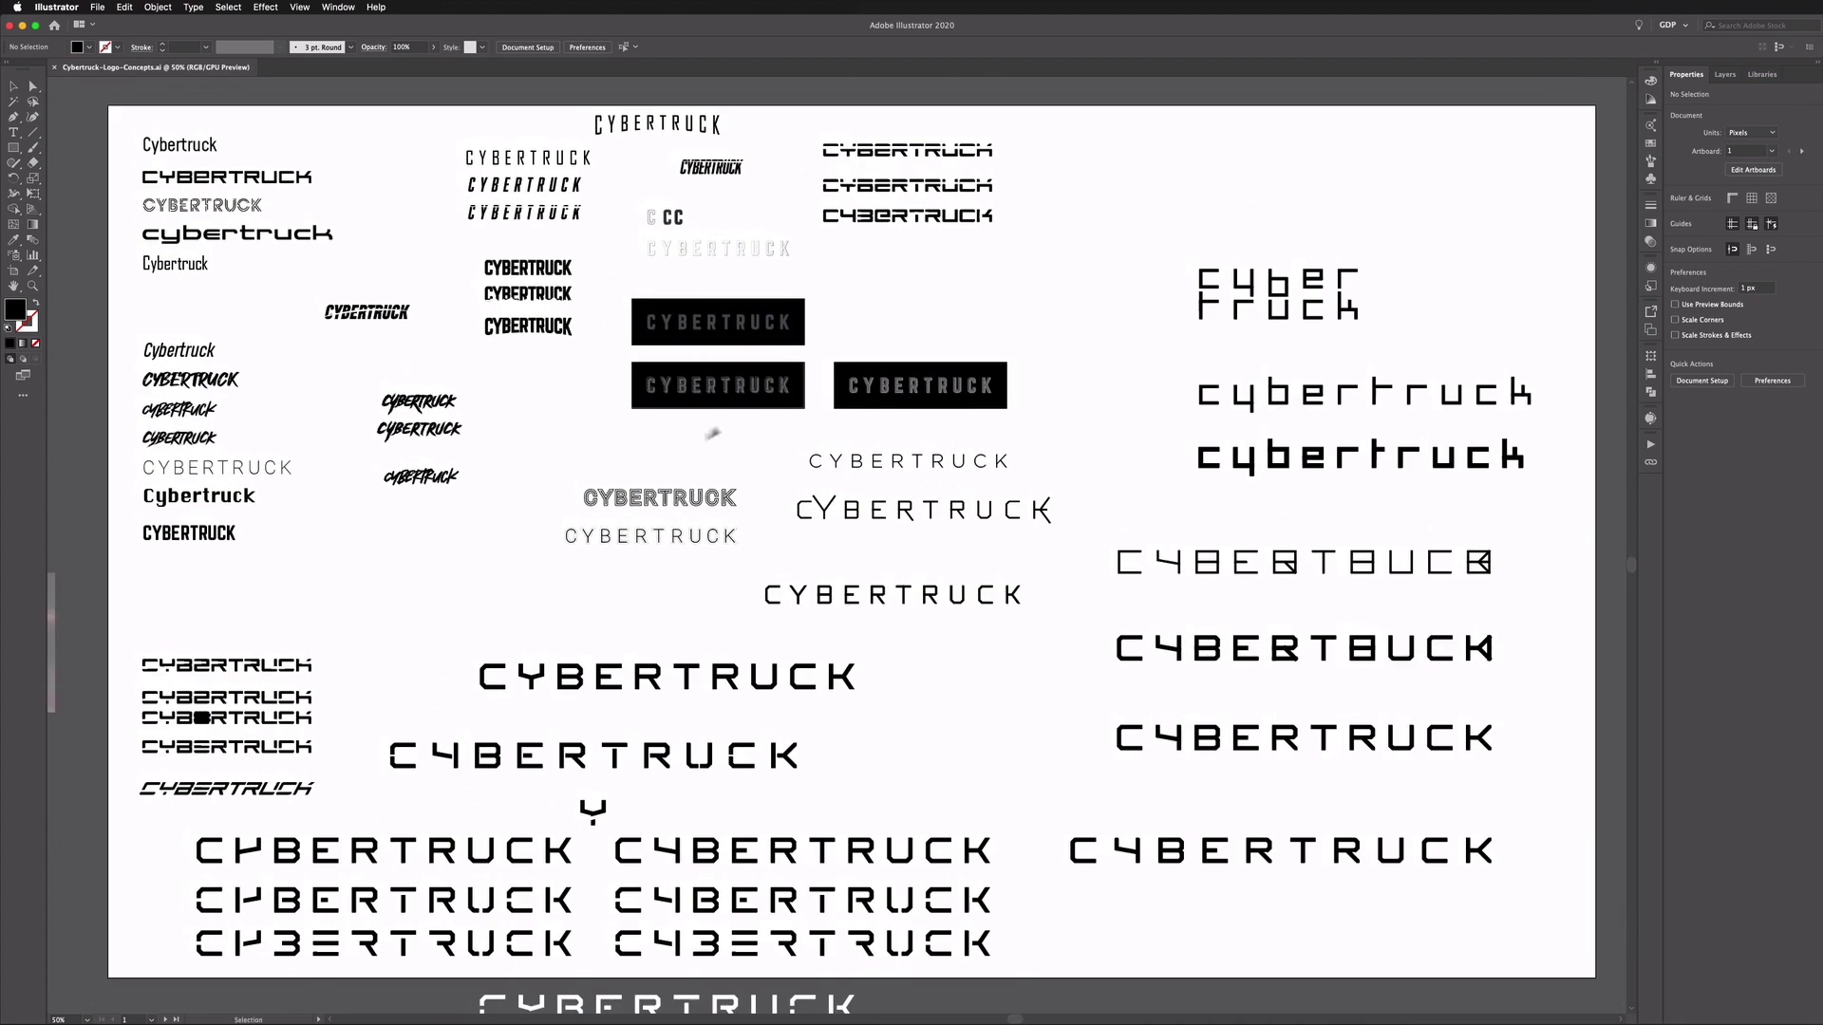
scroll(1203, 499, right, 10)
drag(1107, 421, 350, 478)
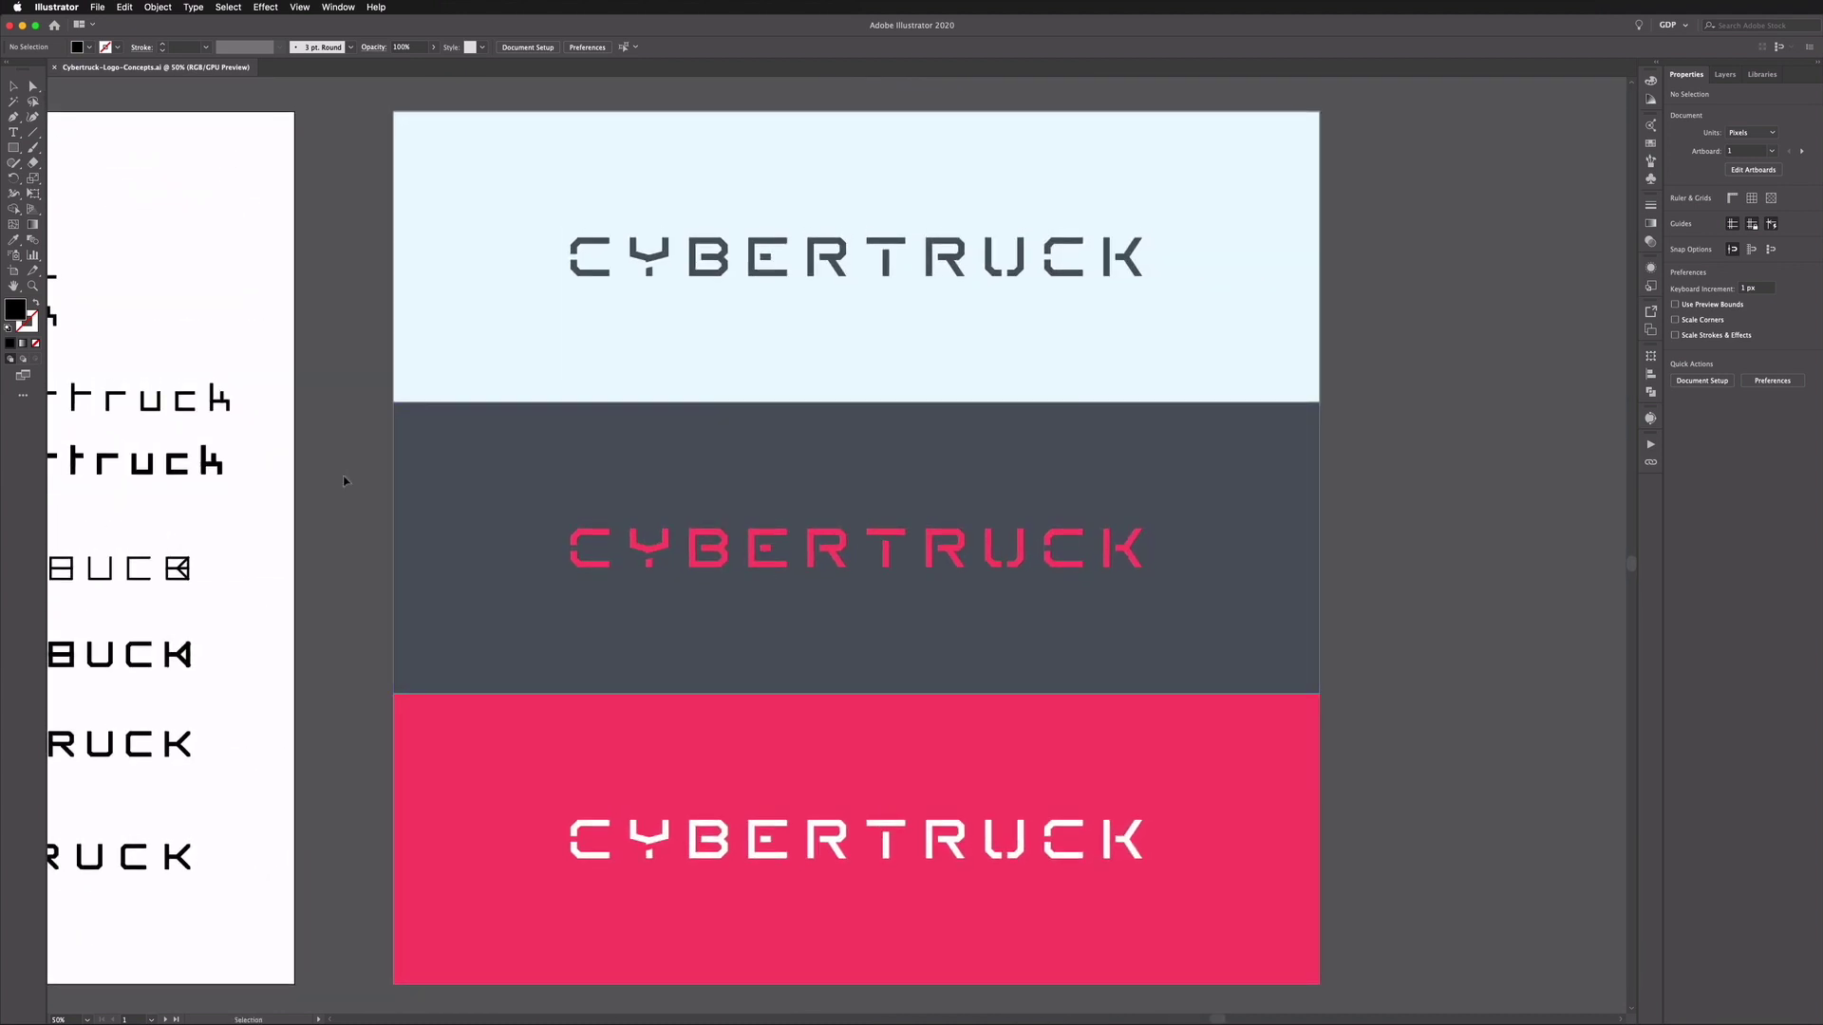